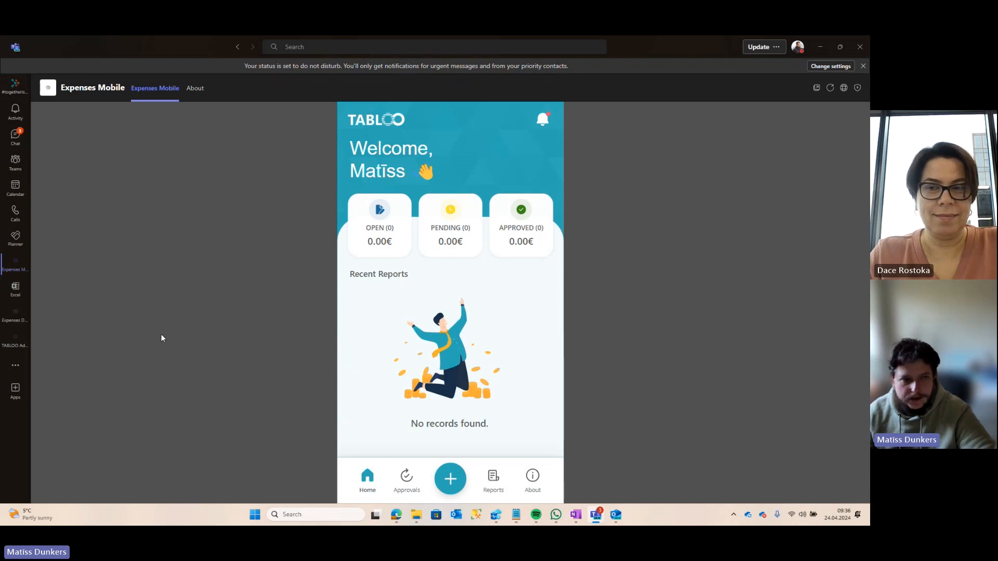
Step: Create a new expense report and start an expense in it with category Kompensācijas and form OVP
{"action": "left_click", "coordinate": [440, 479]}
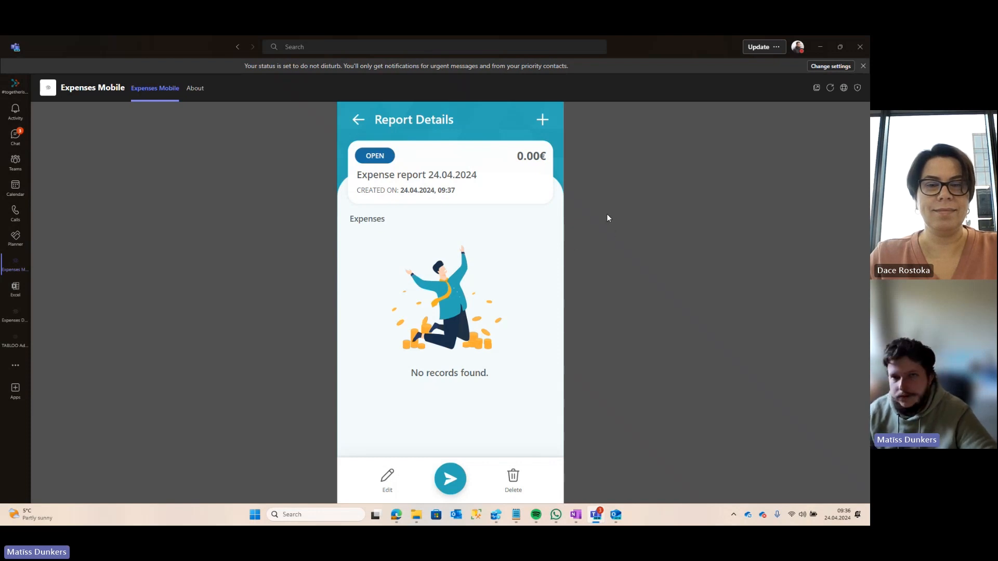
{"action": "left_click", "coordinate": [547, 119]}
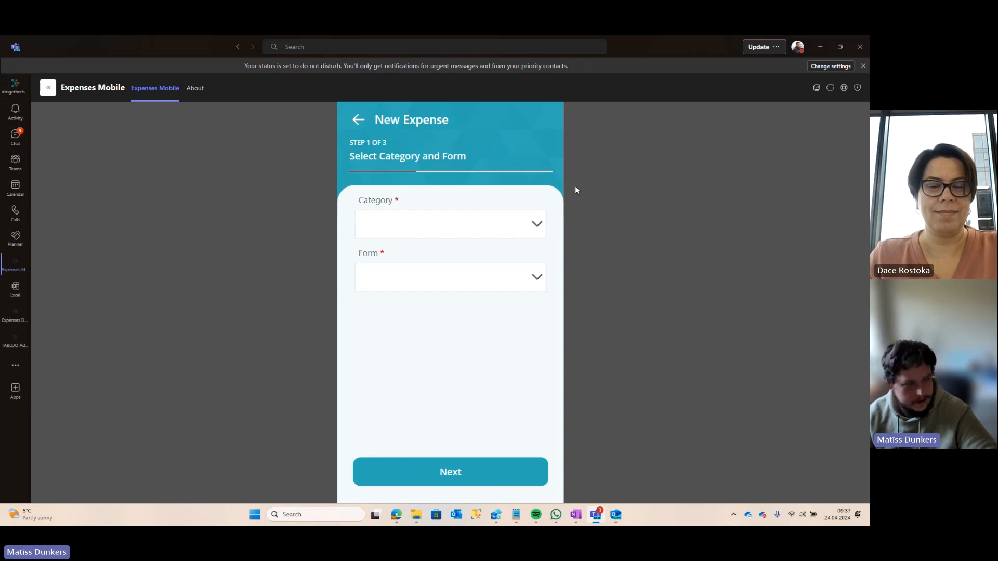
{"action": "left_click", "coordinate": [497, 222]}
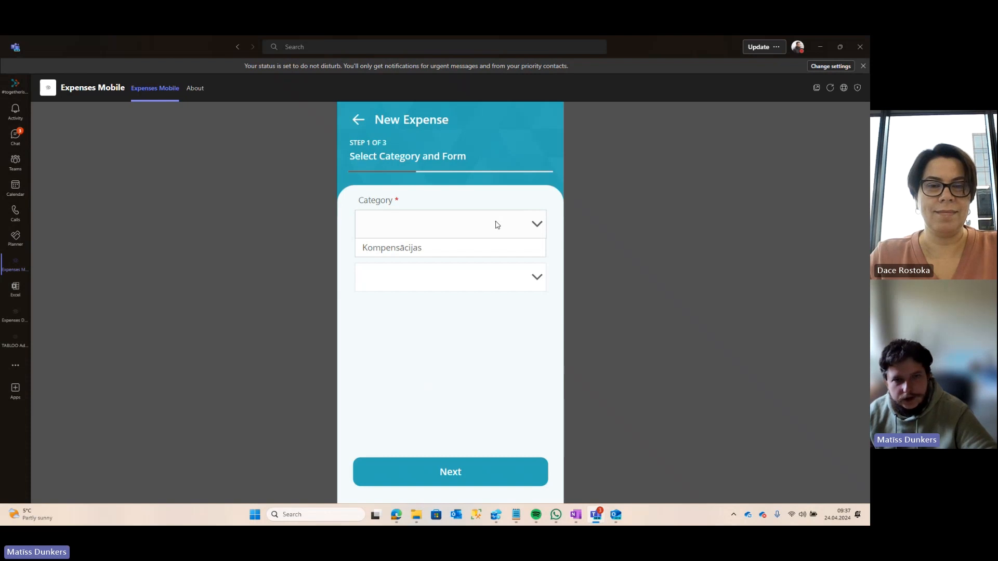
{"action": "left_click", "coordinate": [455, 247]}
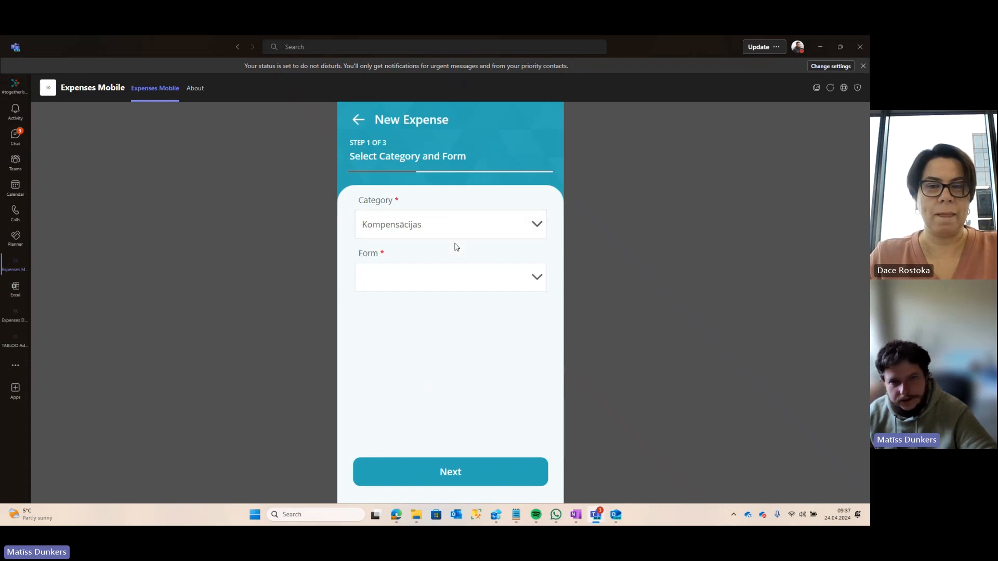
{"action": "left_click", "coordinate": [402, 281]}
{"action": "left_click", "coordinate": [404, 298]}
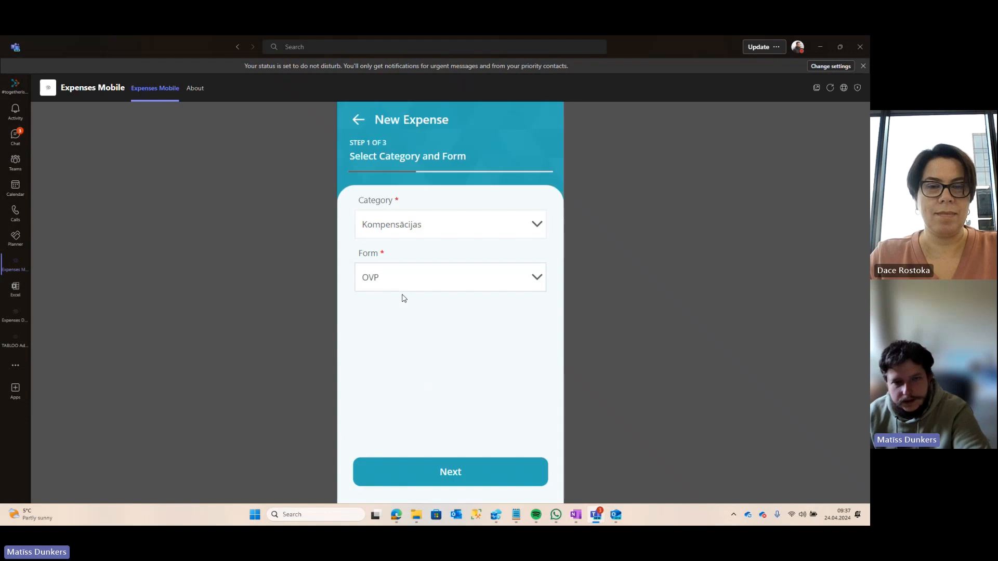
{"action": "left_click", "coordinate": [440, 475]}
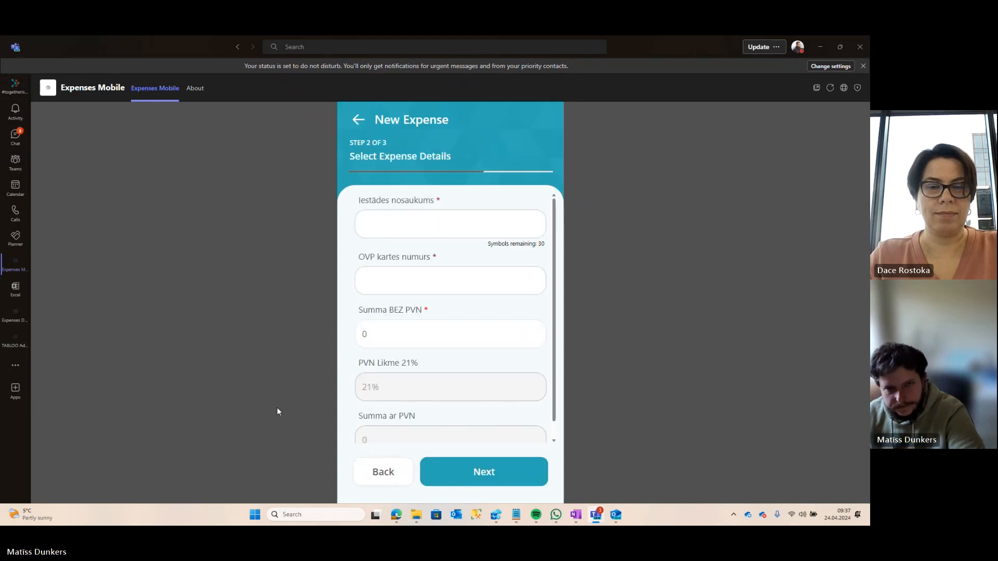
Step: Enter Ģimenes ārsts Cēsīs as the institution name (Iestādes nosaukums) and fill in the OVP card number
{"action": "left_click", "coordinate": [390, 212]}
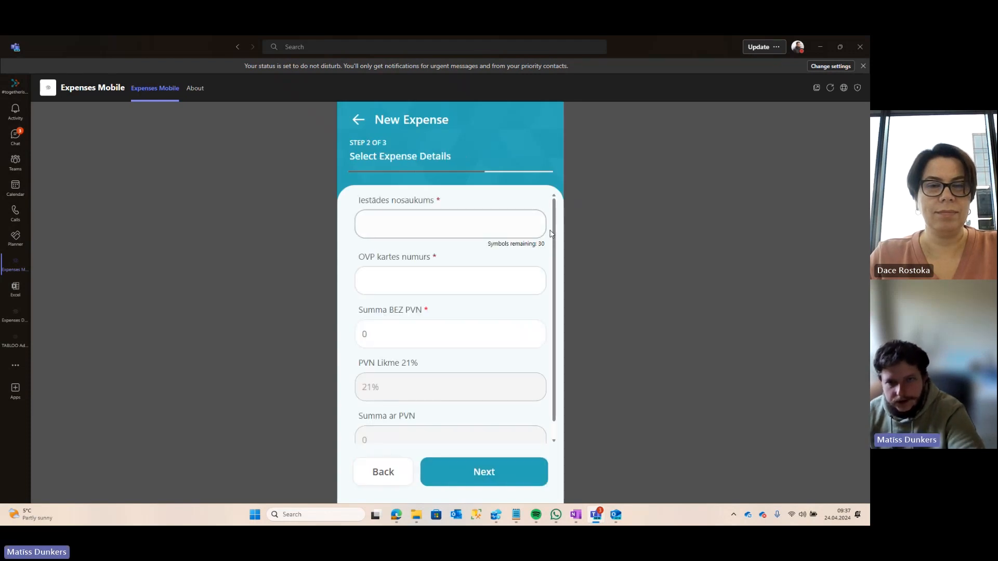
{"action": "scroll", "coordinate": [557, 302], "scroll_direction": "down", "scroll_amount": 1}
{"action": "scroll", "coordinate": [556, 299], "scroll_direction": "up", "scroll_amount": 1}
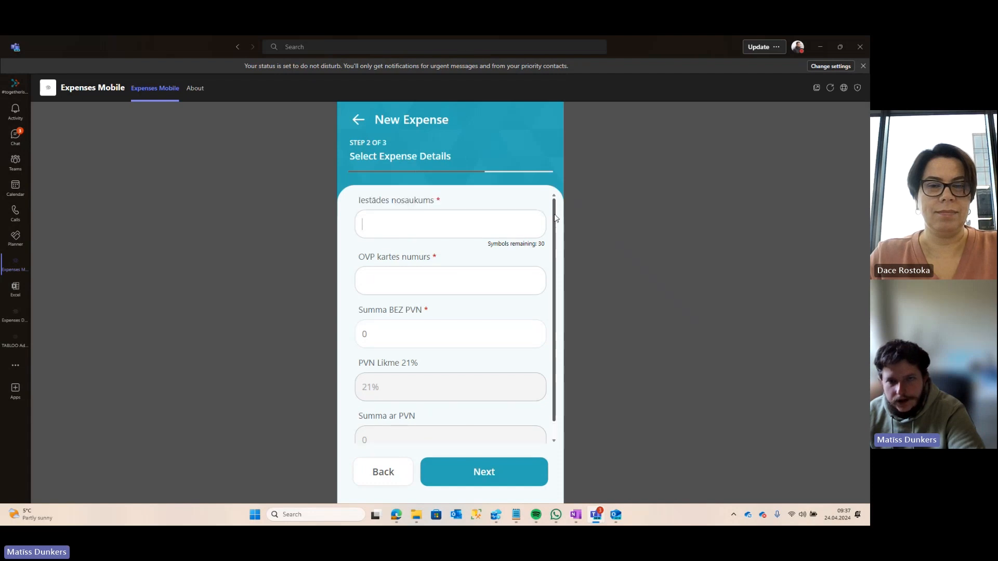
{"action": "scroll", "coordinate": [553, 296], "scroll_direction": "down", "scroll_amount": 1}
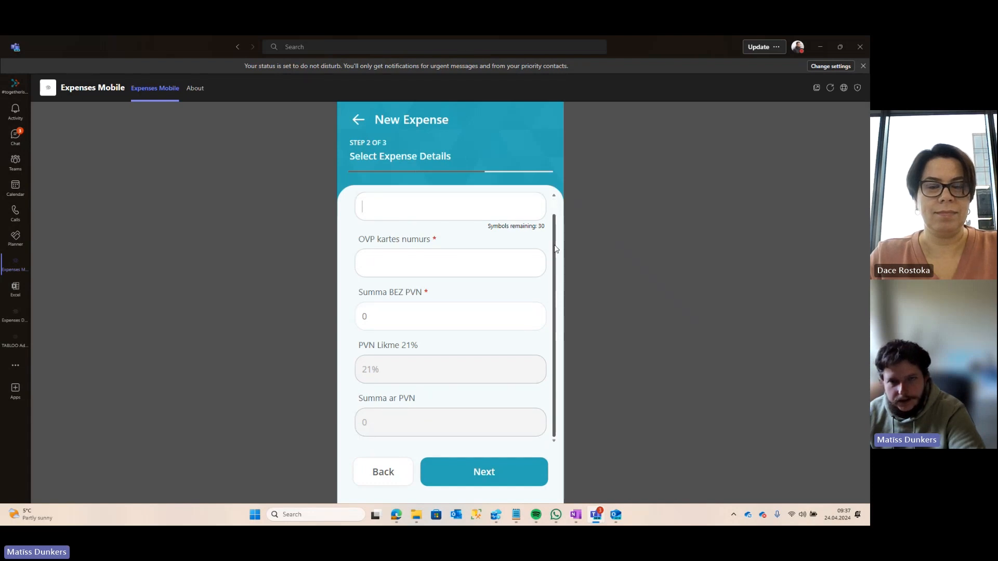
{"action": "scroll", "coordinate": [556, 251], "scroll_direction": "up", "scroll_amount": 1}
{"action": "left_click", "coordinate": [405, 226]}
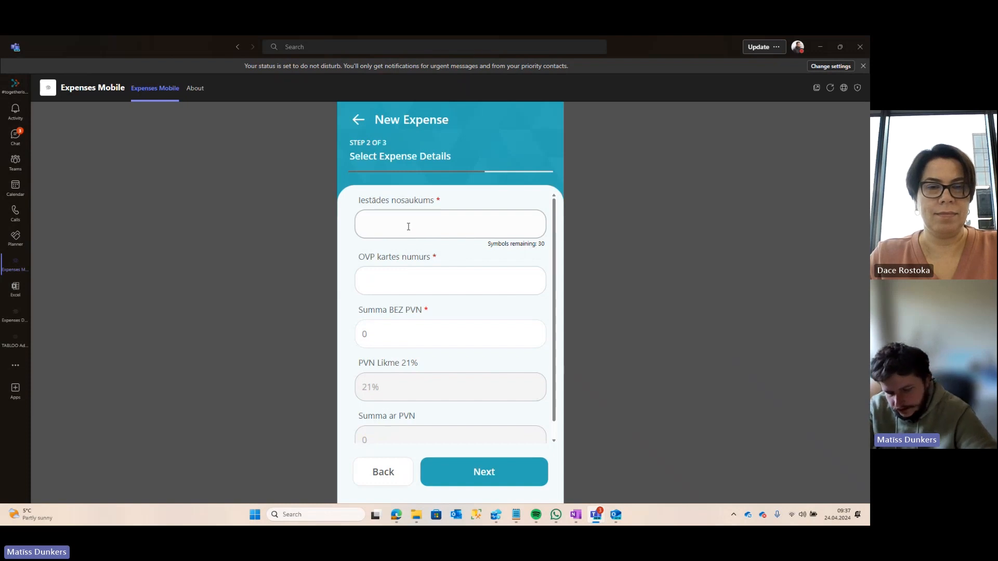
{"action": "type", "text": "Sl"}
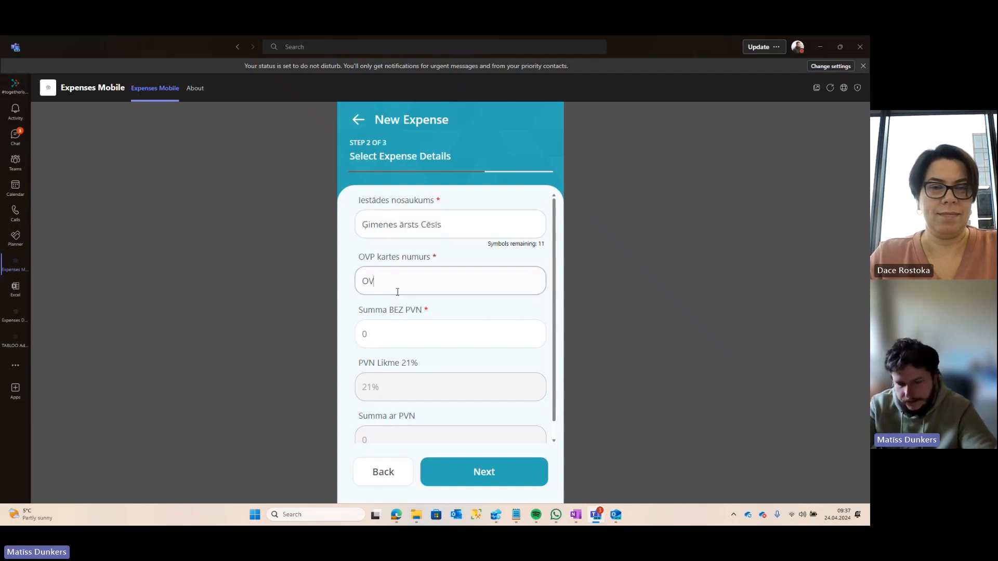
Step: Set the amount without VAT (Summa BEZ PVN) to 45 and continue to the attachments step
{"action": "left_click", "coordinate": [387, 336]}
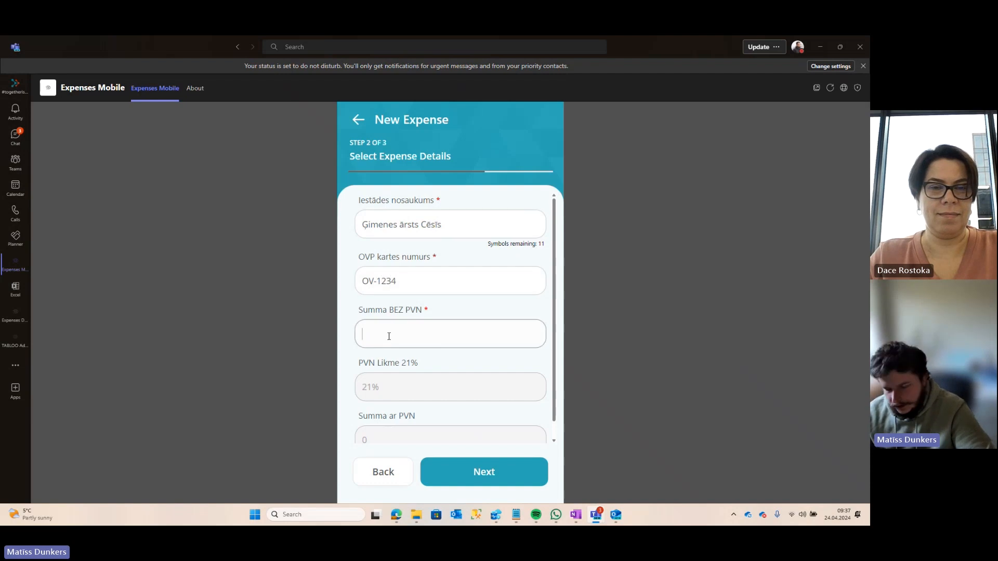
{"action": "scroll", "coordinate": [450, 322], "scroll_direction": "down", "scroll_amount": 1}
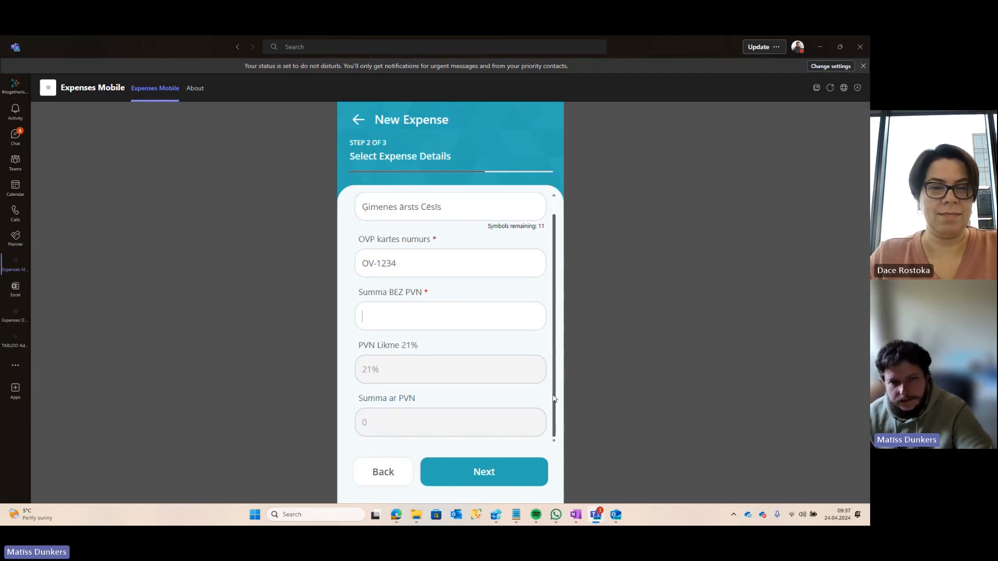
{"action": "left_click", "coordinate": [325, 297]}
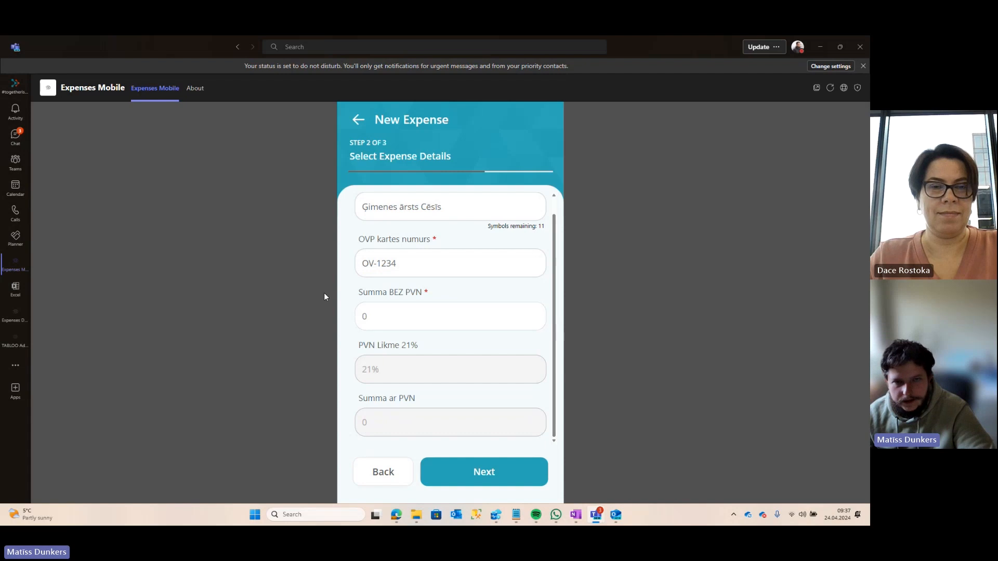
{"action": "left_click", "coordinate": [404, 314]}
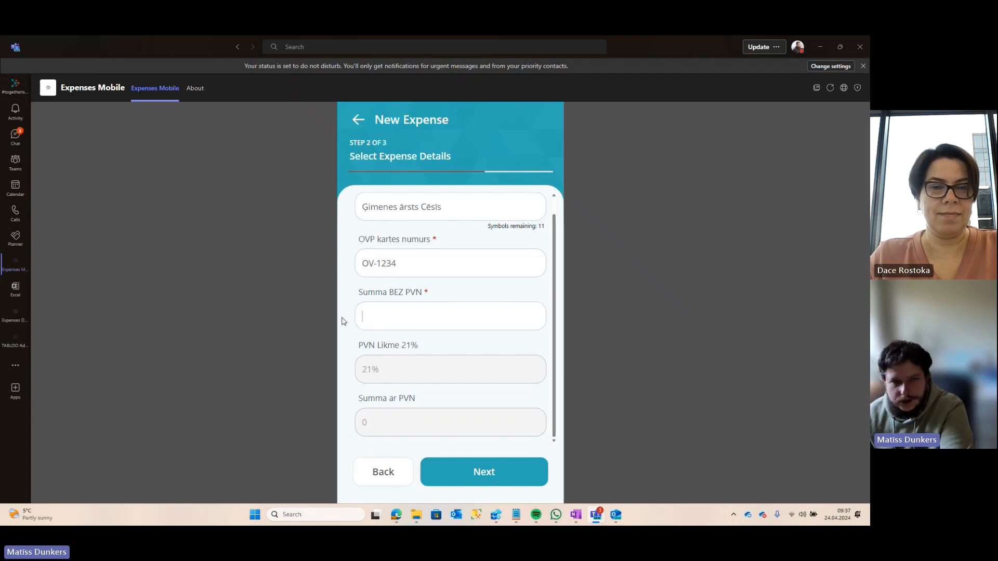
{"action": "left_click", "coordinate": [300, 329]}
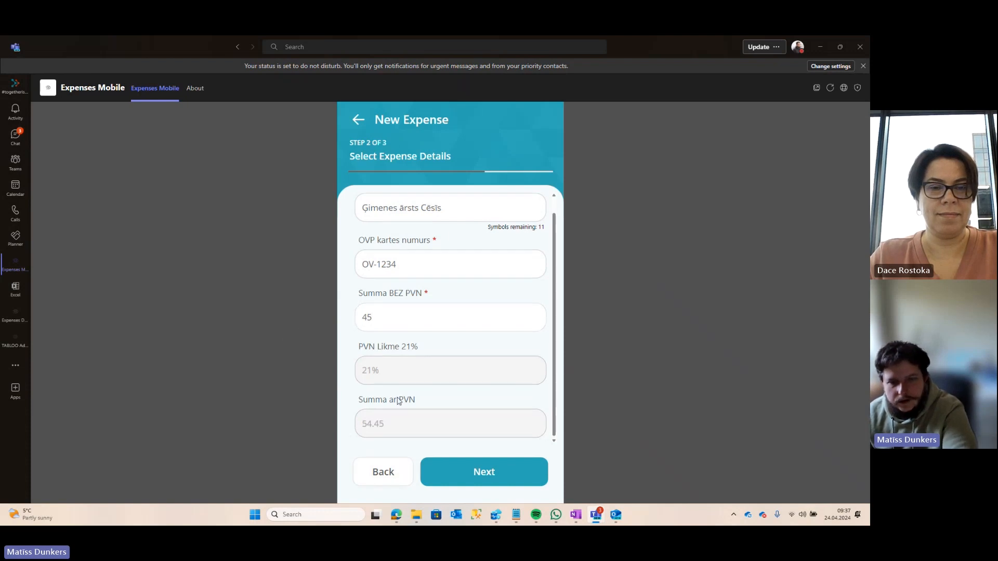
{"action": "scroll", "coordinate": [398, 401], "scroll_direction": "up", "scroll_amount": 1}
{"action": "scroll", "coordinate": [562, 312], "scroll_direction": "down", "scroll_amount": 1}
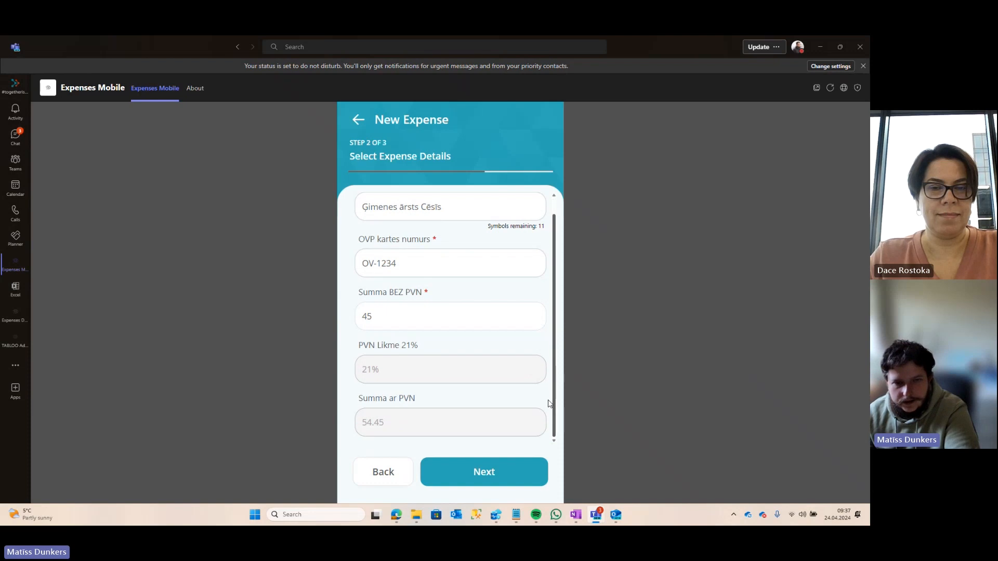
{"action": "left_click", "coordinate": [513, 474]}
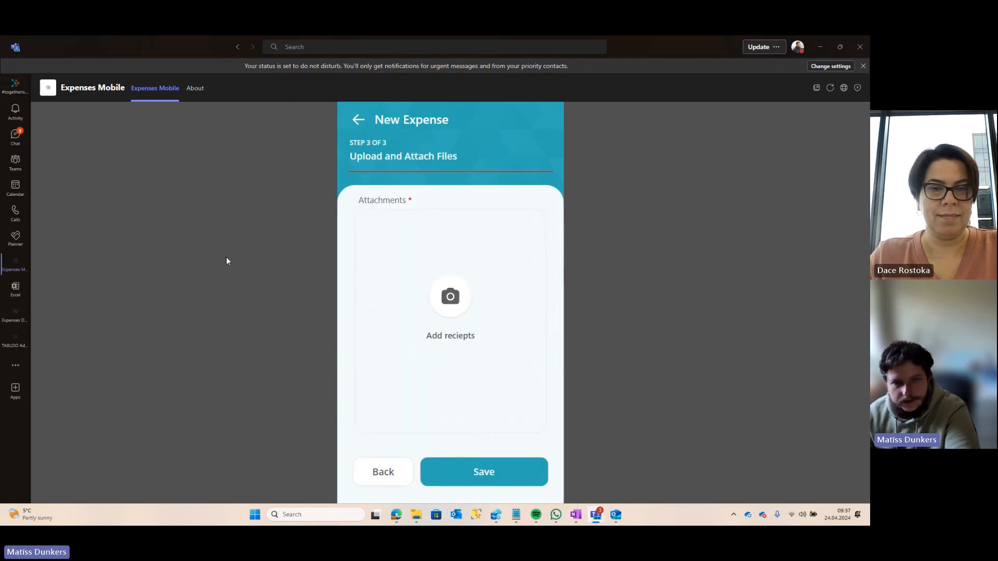
Step: Attach olybet-logo.png from Downloads as the receipt and save the expense
{"action": "left_click", "coordinate": [461, 301]}
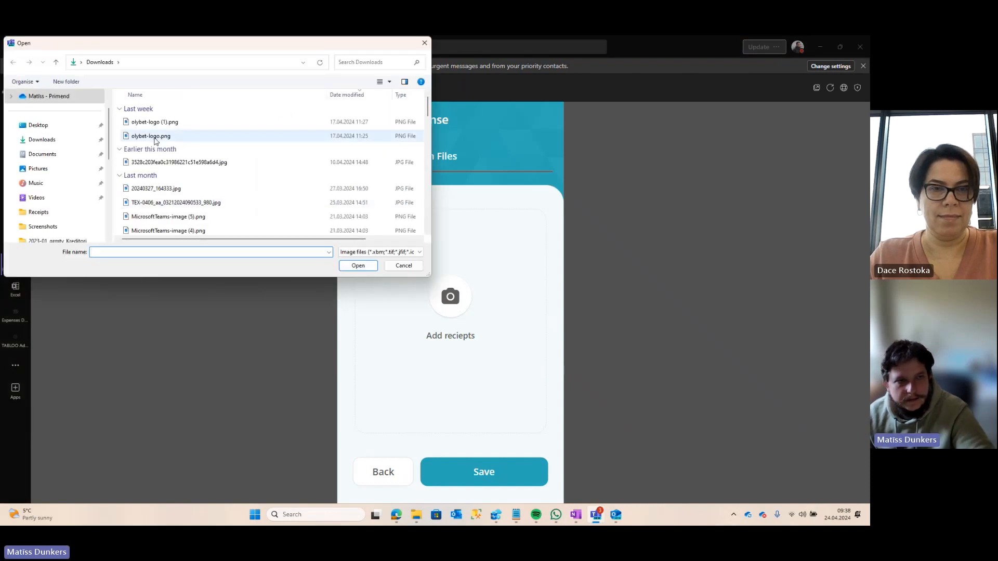
{"action": "double_click", "coordinate": [151, 136]}
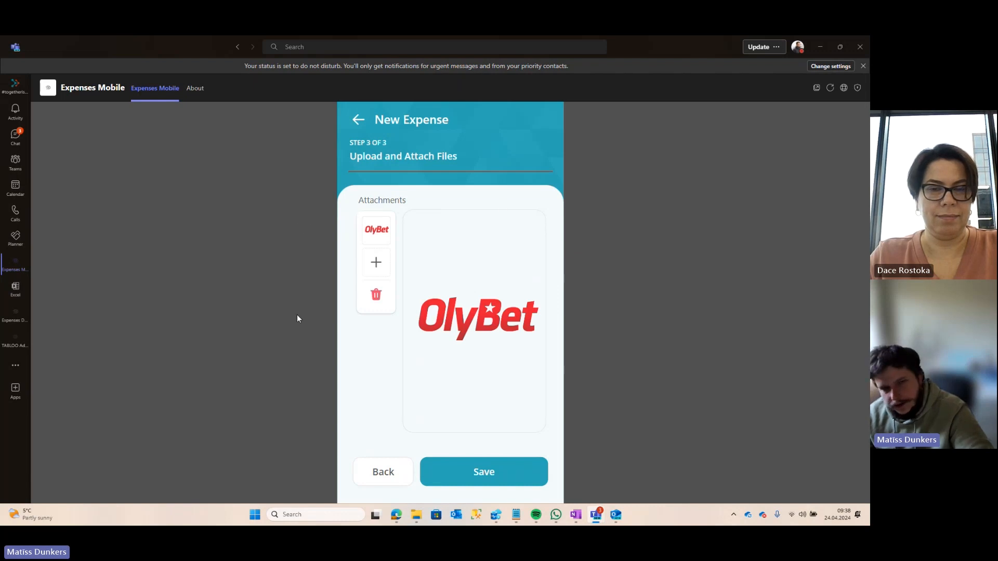
{"action": "left_click", "coordinate": [465, 471]}
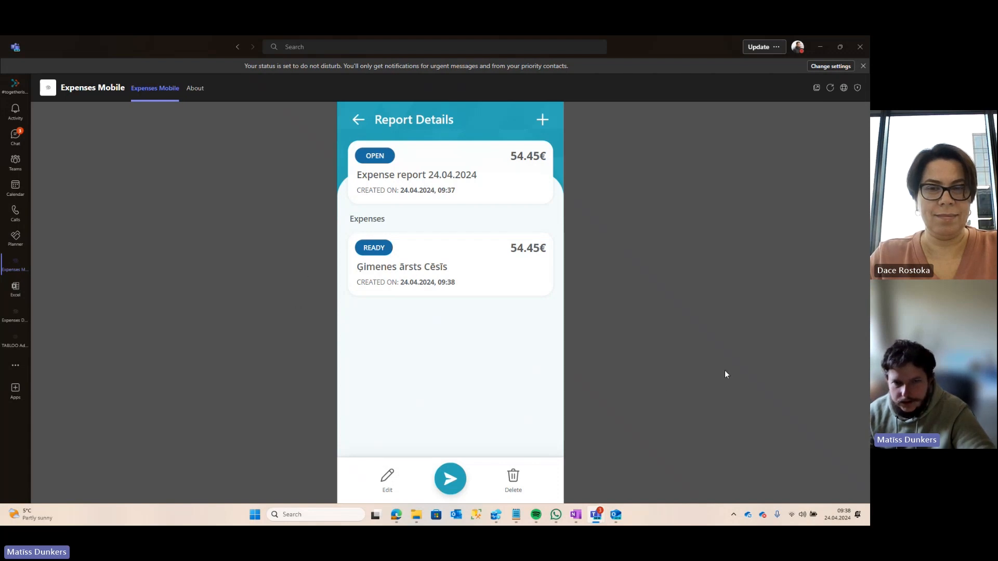
Step: Rename the expense report as Janvāra izdevumi
{"action": "left_click", "coordinate": [393, 481]}
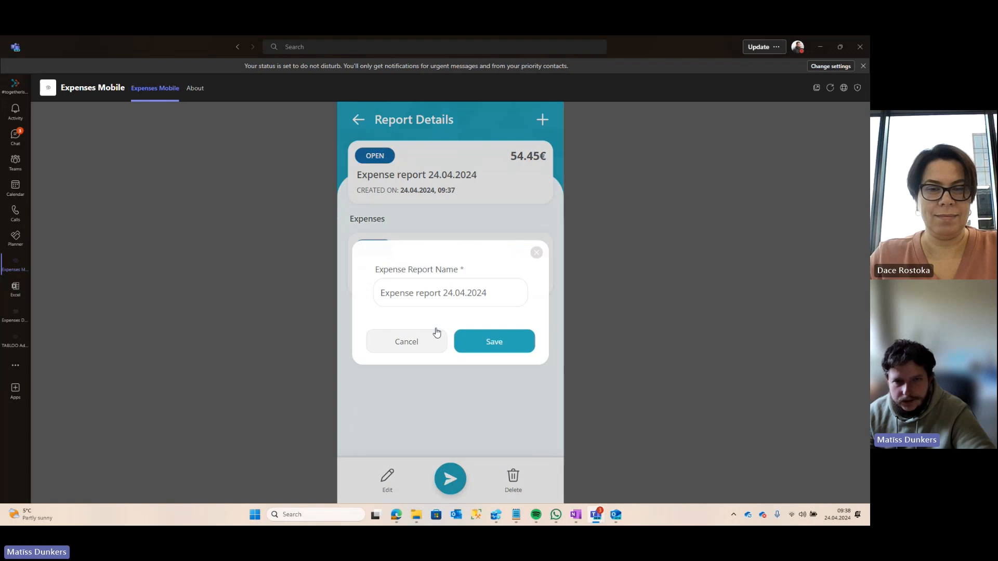
{"action": "left_click", "coordinate": [445, 291]}
{"action": "key", "text": "ctrl+a"}
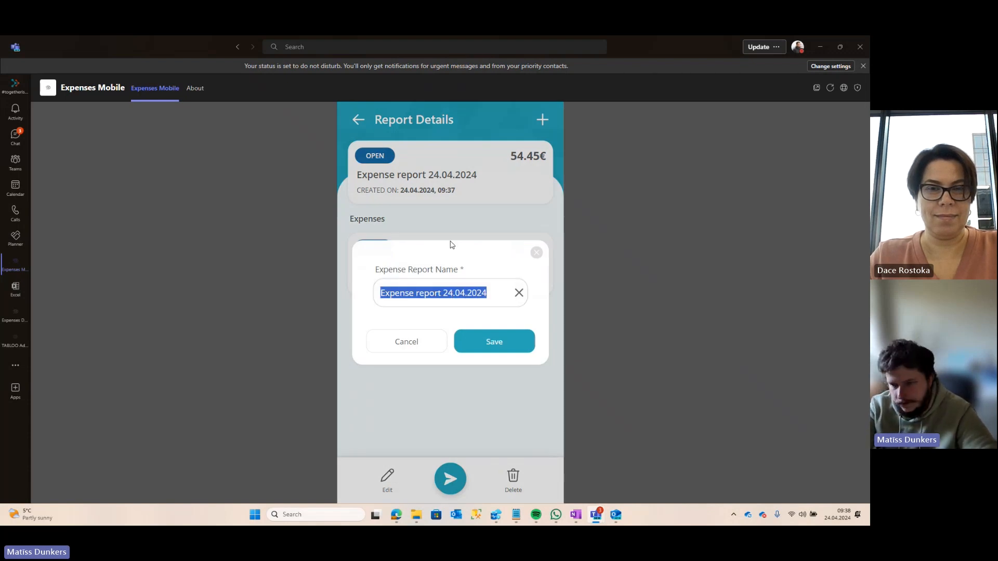
{"action": "type", "text": "Janvāra i"}
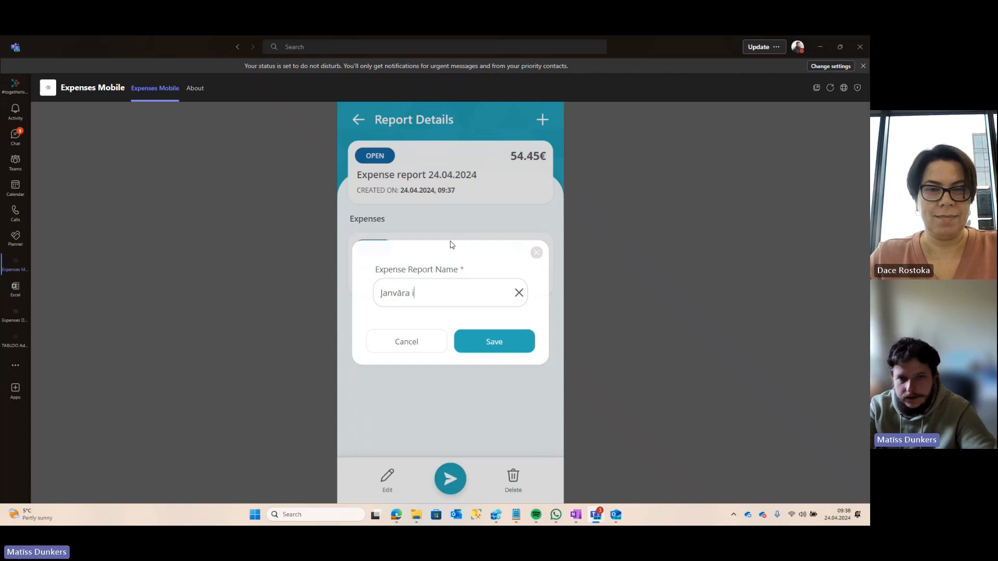
{"action": "type", "text": "zdeuvm"}
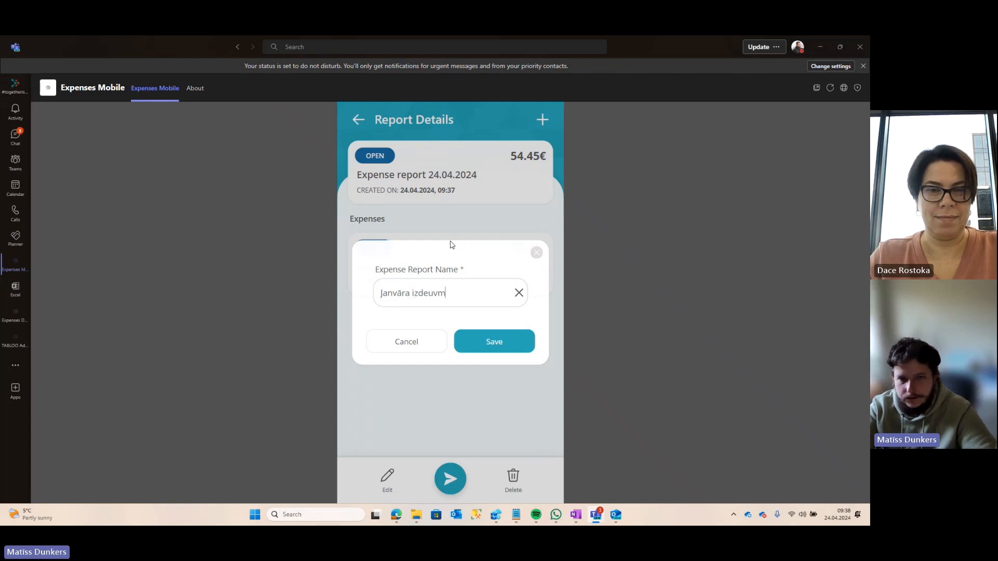
{"action": "key", "text": "BackSpace"}
{"action": "key", "text": "BackSpace"}
{"action": "key", "text": "BackSpace"}
{"action": "type", "text": "vumi"}
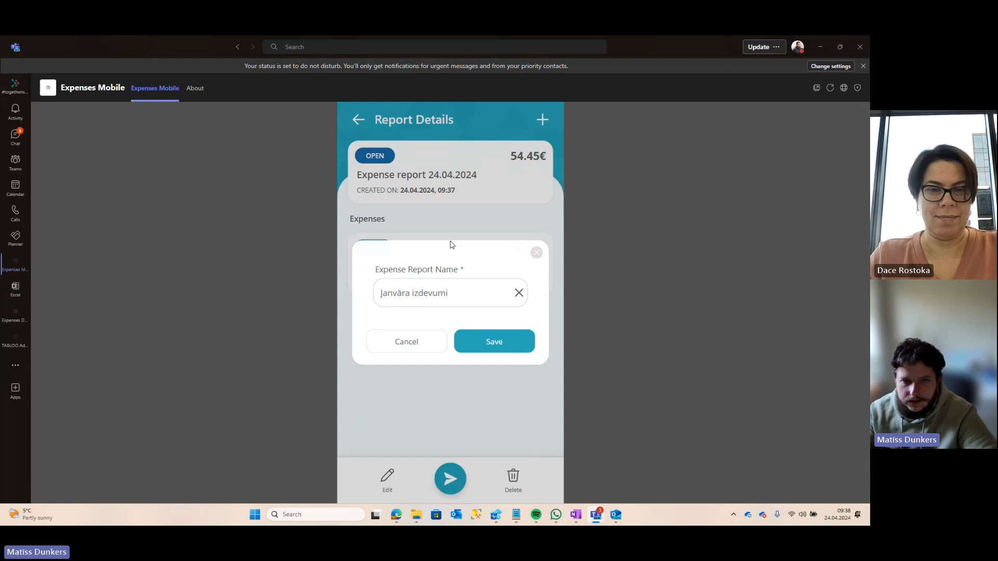
{"action": "left_click", "coordinate": [491, 342]}
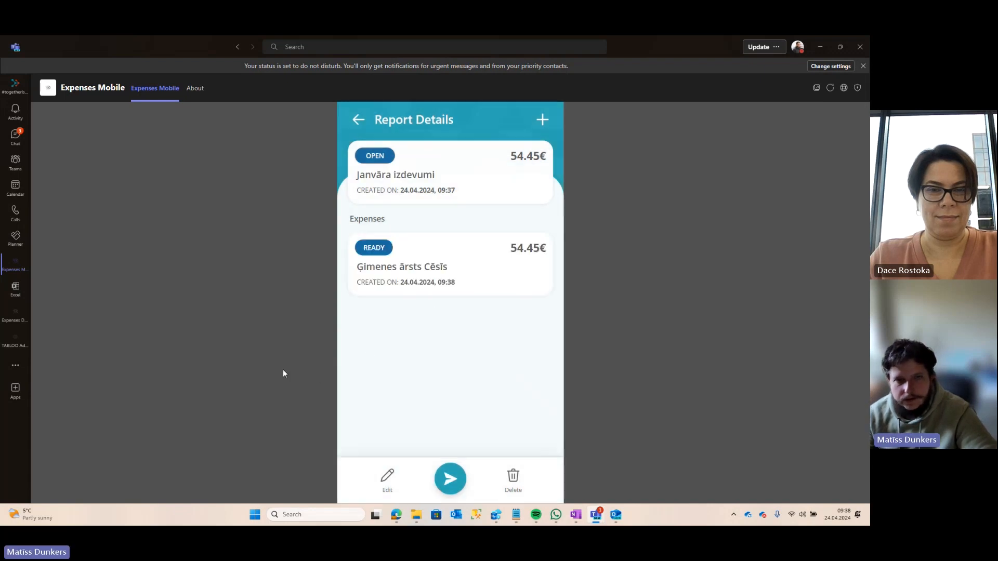
Step: Reopen the Janvāra izdevumi report from the recent reports and submit it without a comment
{"action": "left_click", "coordinate": [360, 120]}
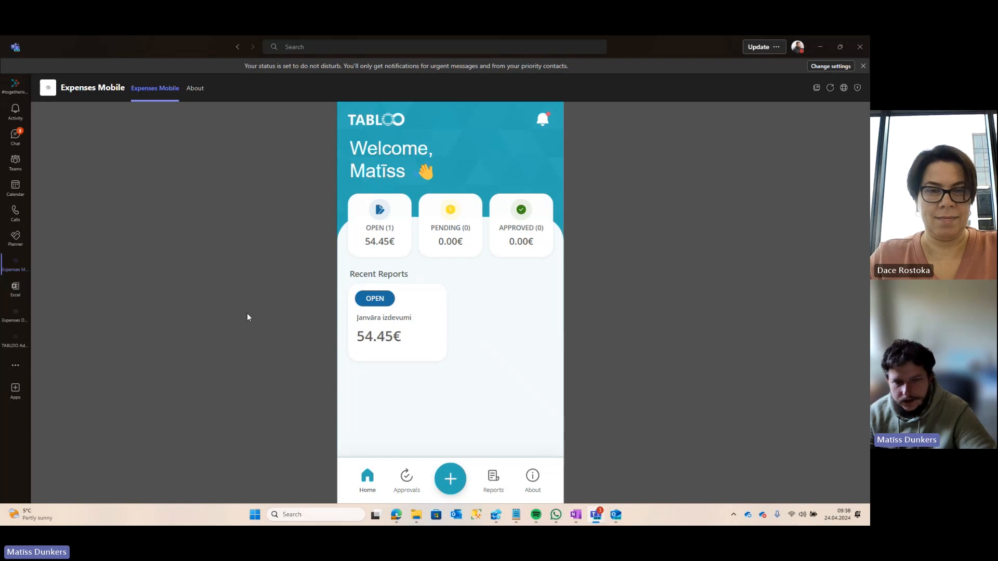
{"action": "left_click", "coordinate": [371, 320]}
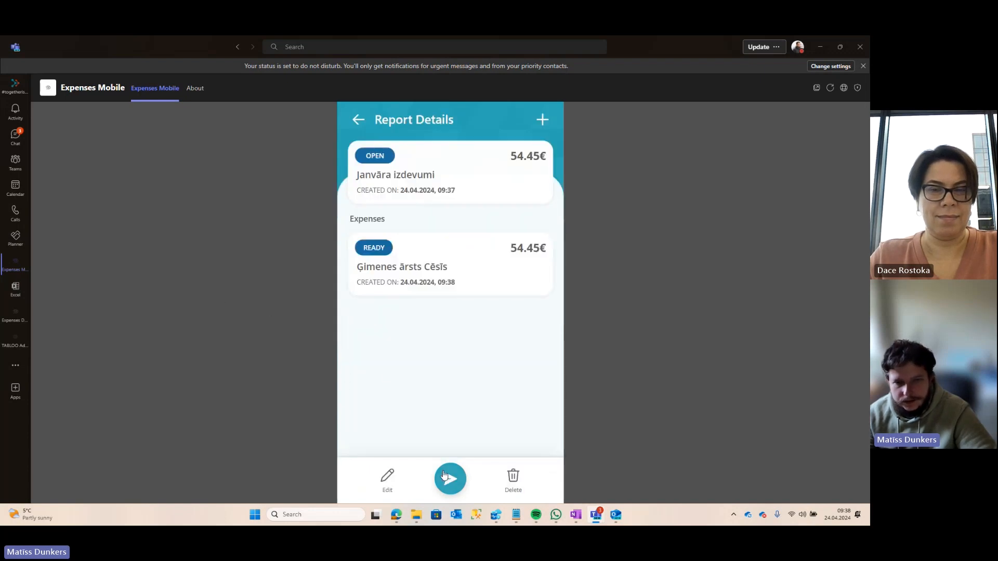
{"action": "left_click", "coordinate": [445, 476]}
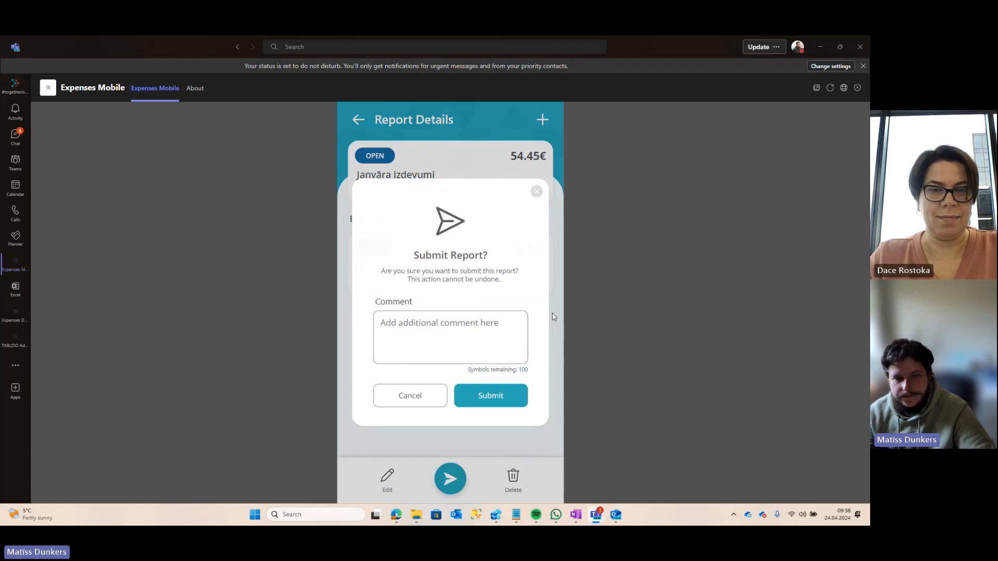
{"action": "left_click", "coordinate": [472, 395]}
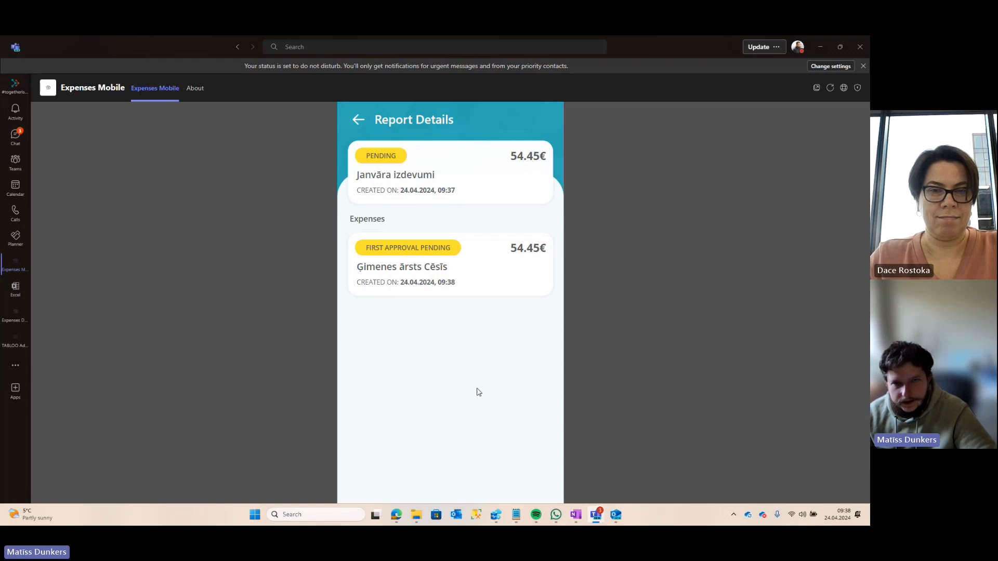
Step: Return to the home page, open the approvals list and look at its filter options without changing them
{"action": "left_click", "coordinate": [358, 120]}
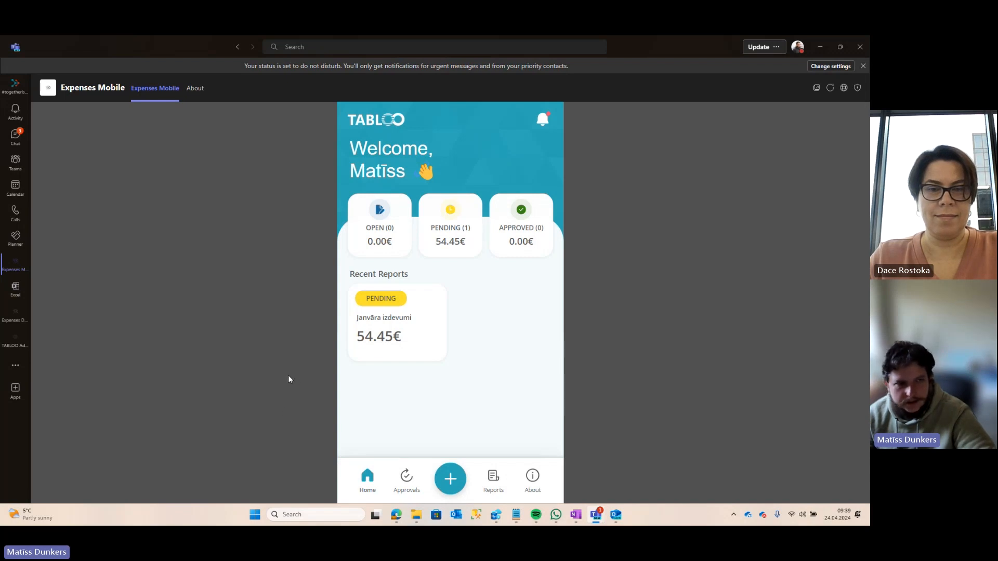
{"action": "left_click", "coordinate": [406, 482]}
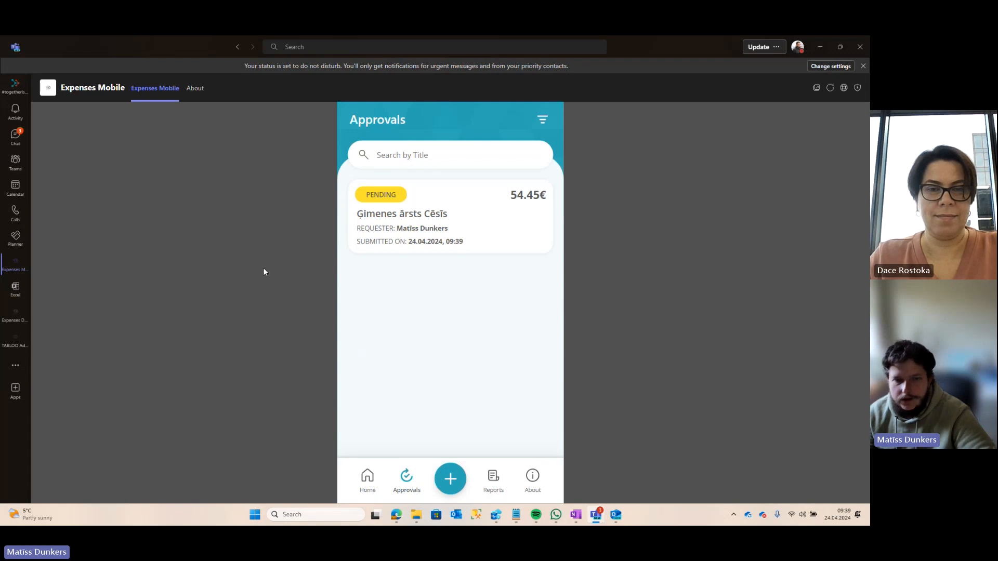
{"action": "left_click", "coordinate": [371, 482]}
{"action": "left_click", "coordinate": [404, 479]}
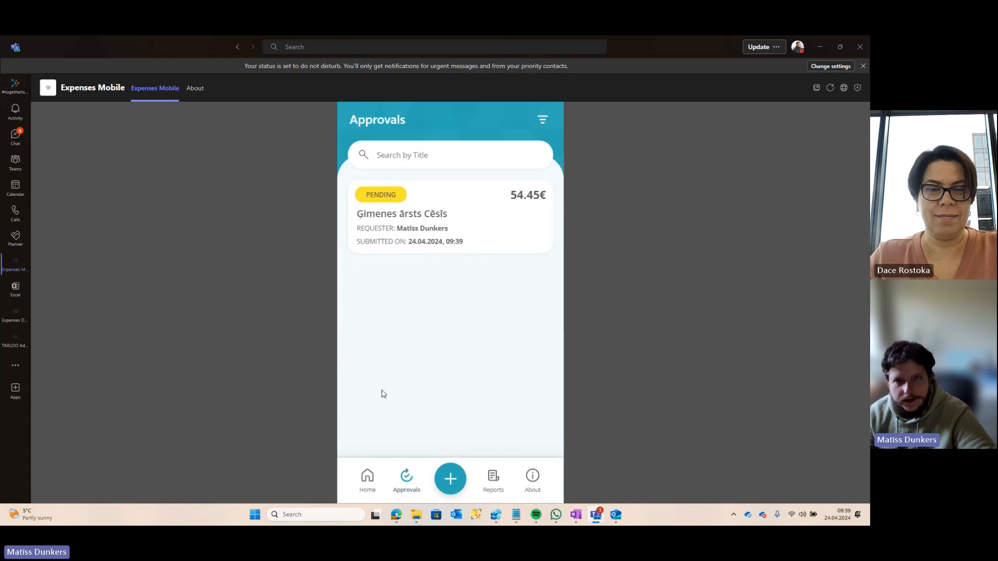
{"action": "left_click", "coordinate": [541, 128]}
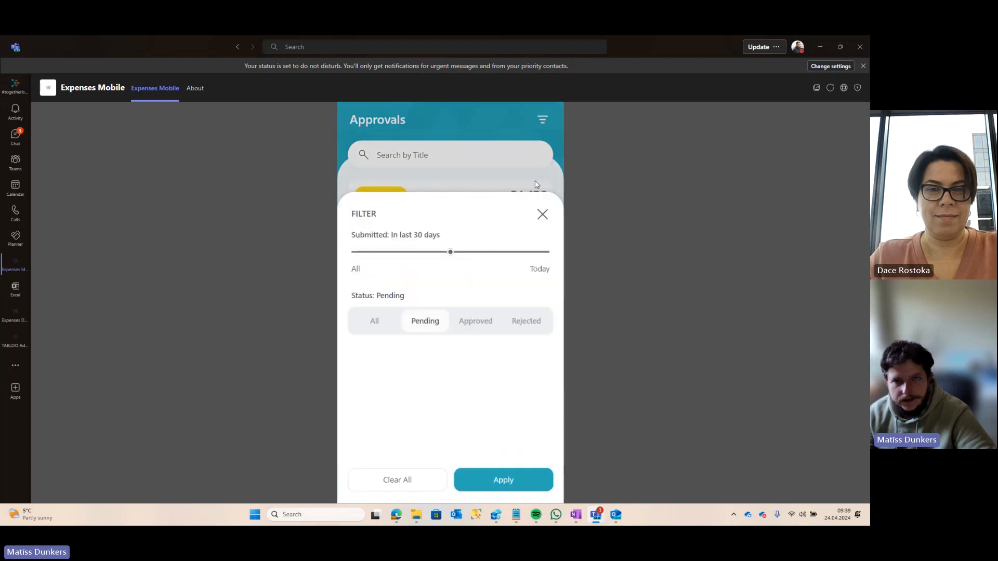
{"action": "left_click", "coordinate": [540, 214]}
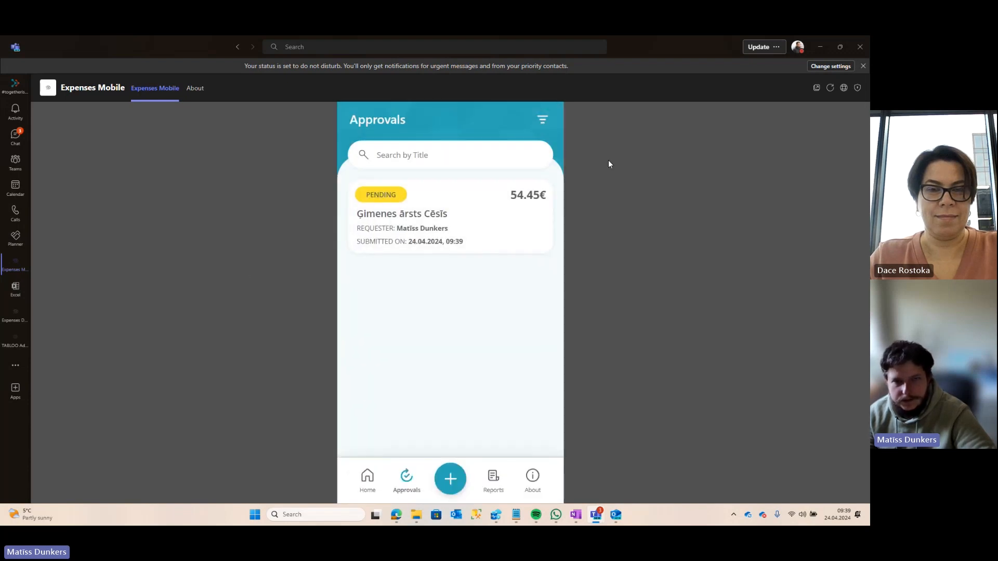
Step: Open the pending Ģimenes ārsts Cēsīs expense and review its attachments, history and details
{"action": "left_click", "coordinate": [459, 212]}
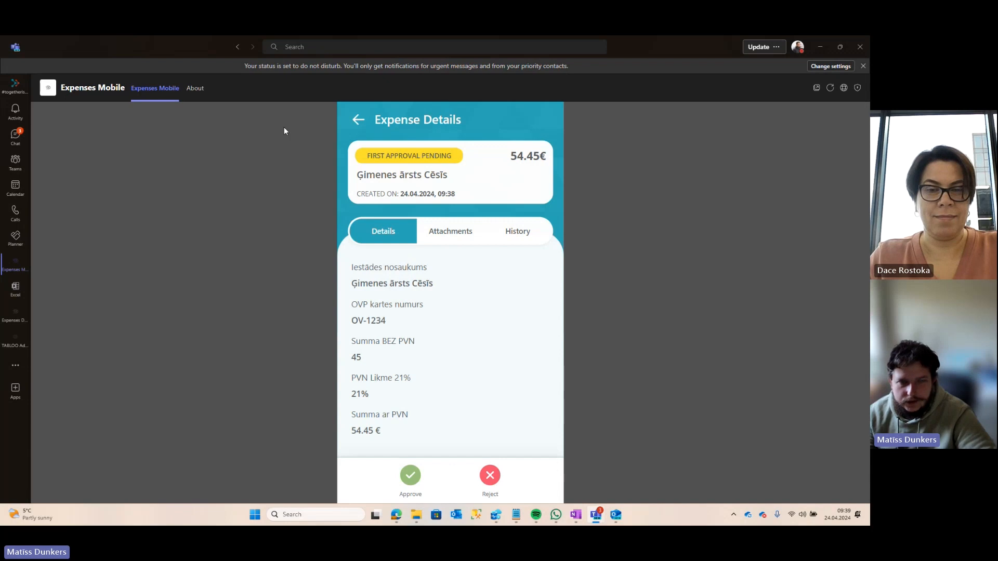
{"action": "left_click", "coordinate": [466, 233]}
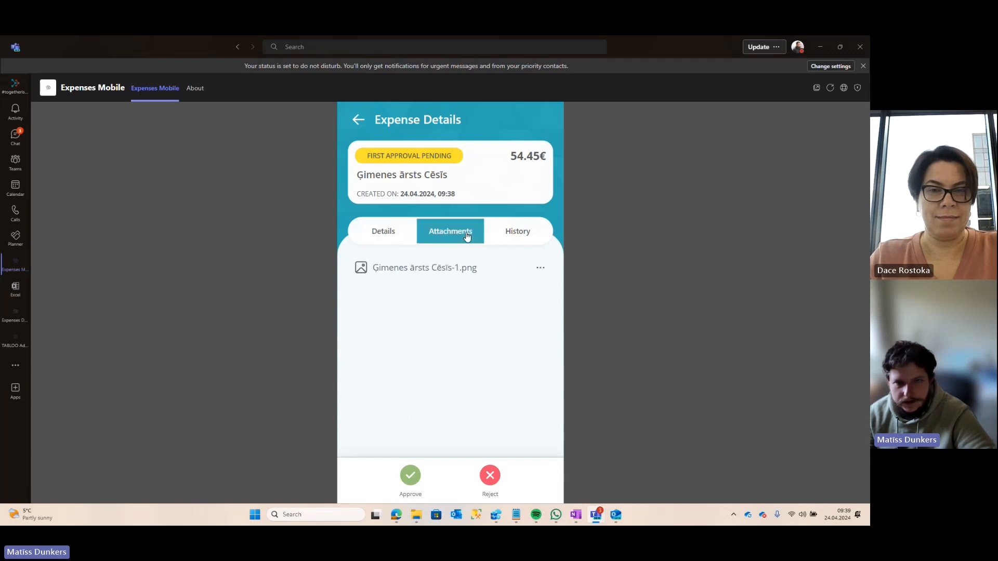
{"action": "left_click", "coordinate": [517, 235]}
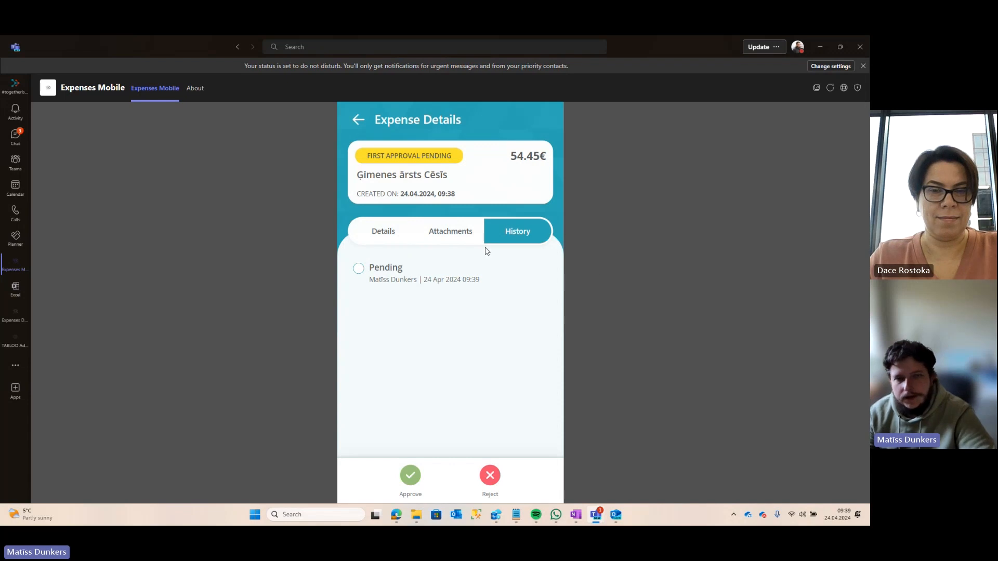
{"action": "left_click", "coordinate": [388, 233]}
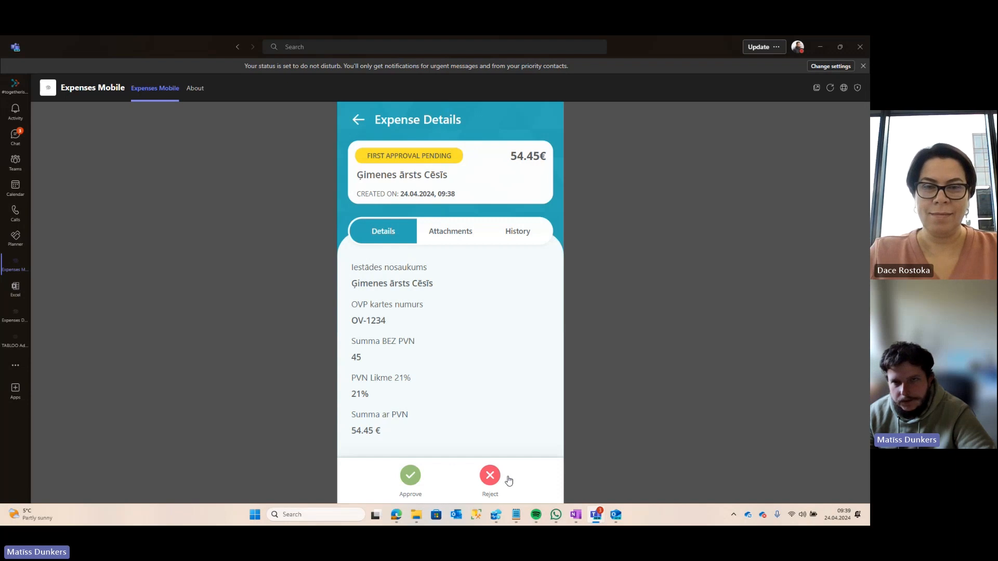
Step: Approve the Ģimenes ārsts Cēsīs expense with the comment Papildus komentāru
{"action": "left_click", "coordinate": [410, 476]}
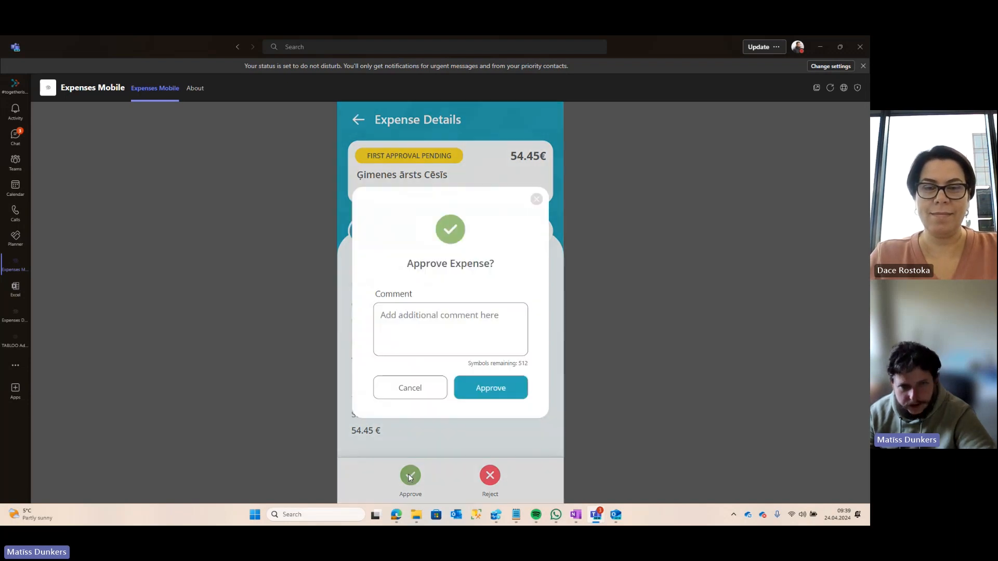
{"action": "left_click", "coordinate": [416, 330]}
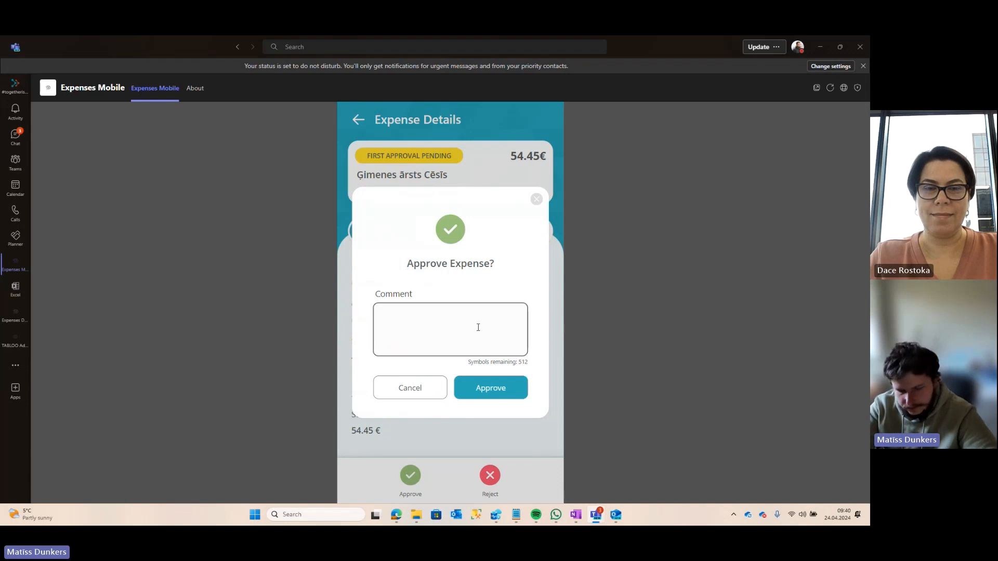
{"action": "type", "text": "Papildus komentāru"}
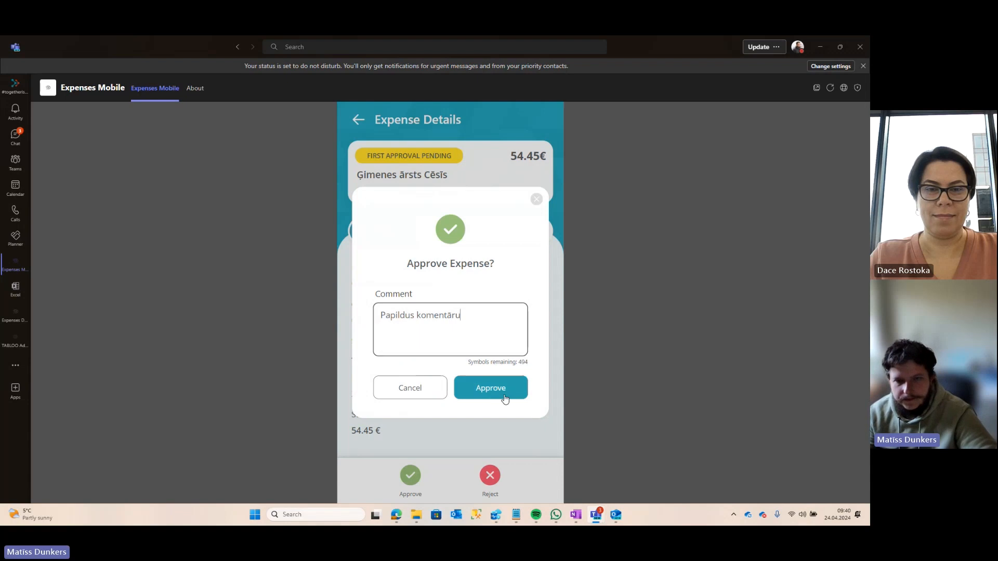
{"action": "left_click", "coordinate": [495, 383]}
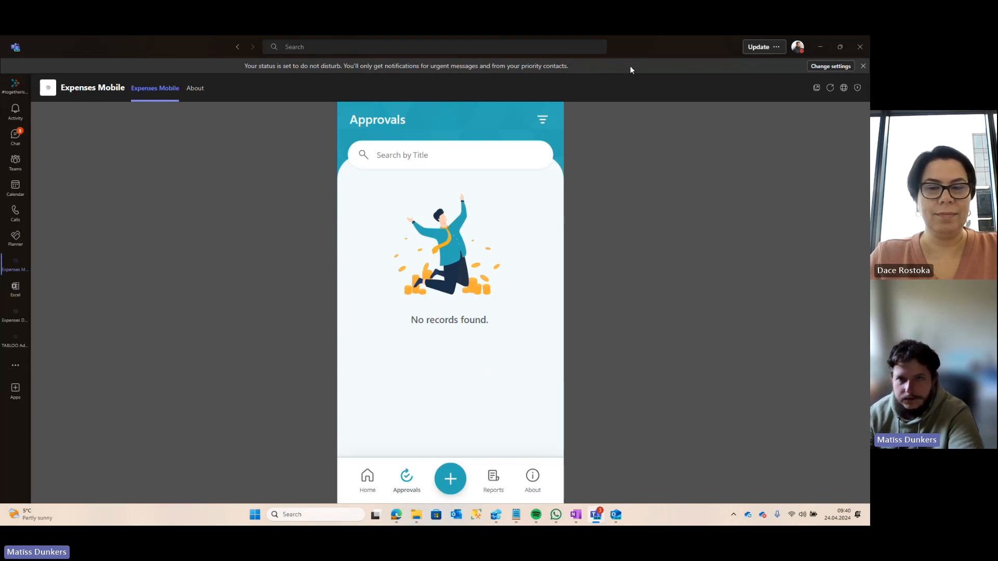
Step: Reopen the Janvāra izdevumi report from the home page to check the status of its expense
{"action": "left_click", "coordinate": [366, 481]}
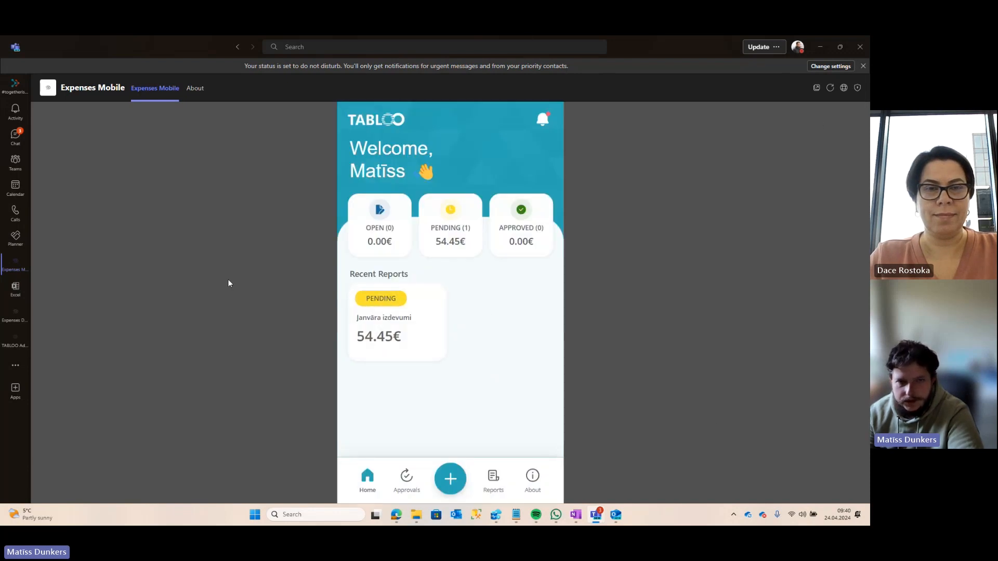
{"action": "left_click", "coordinate": [411, 340]}
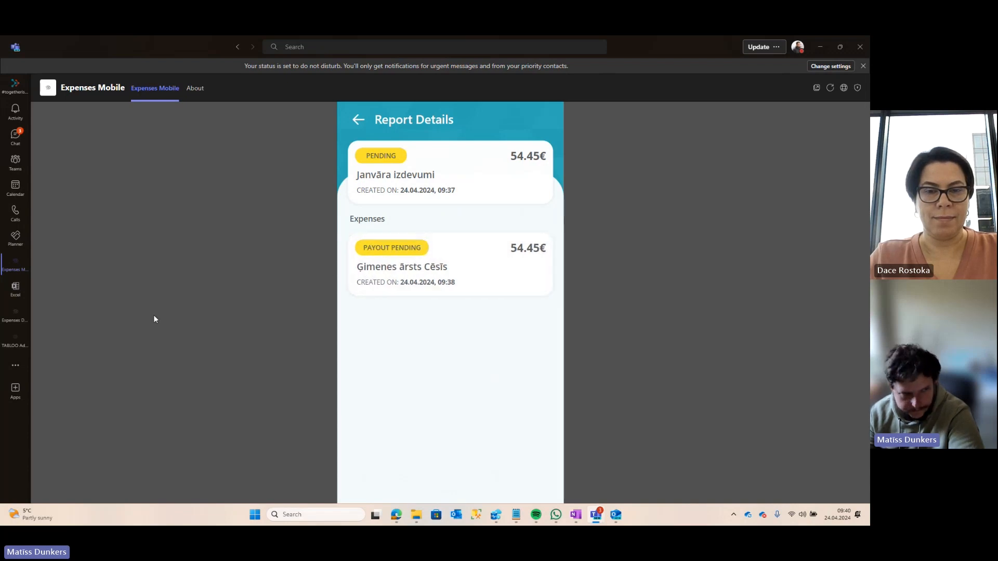
Step: Switch to Expenses Desktop's admin view and review the pending Ģimenes ārsts Cēsīs approval, including its attachments and history
{"action": "left_click", "coordinate": [11, 322]}
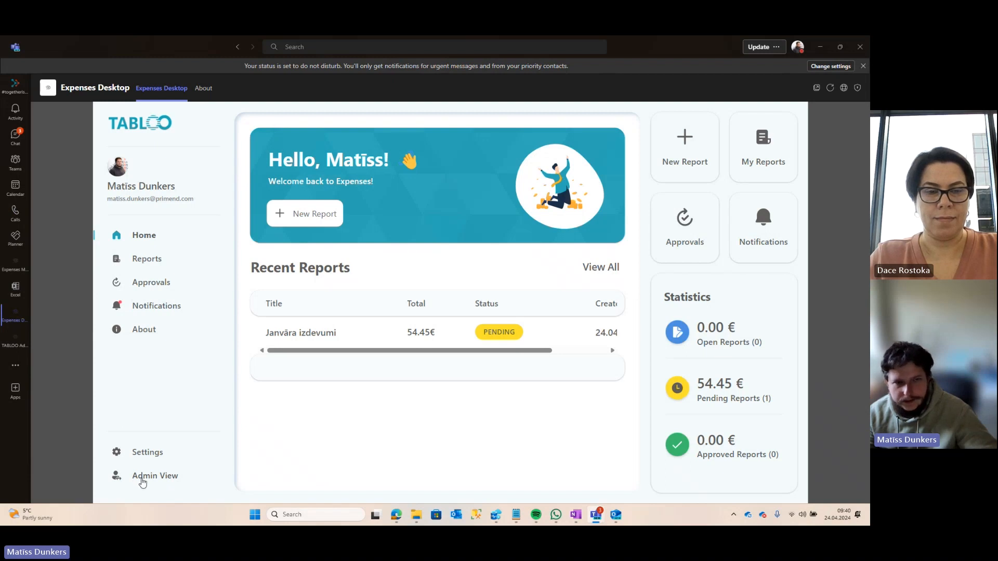
{"action": "left_click", "coordinate": [142, 477]}
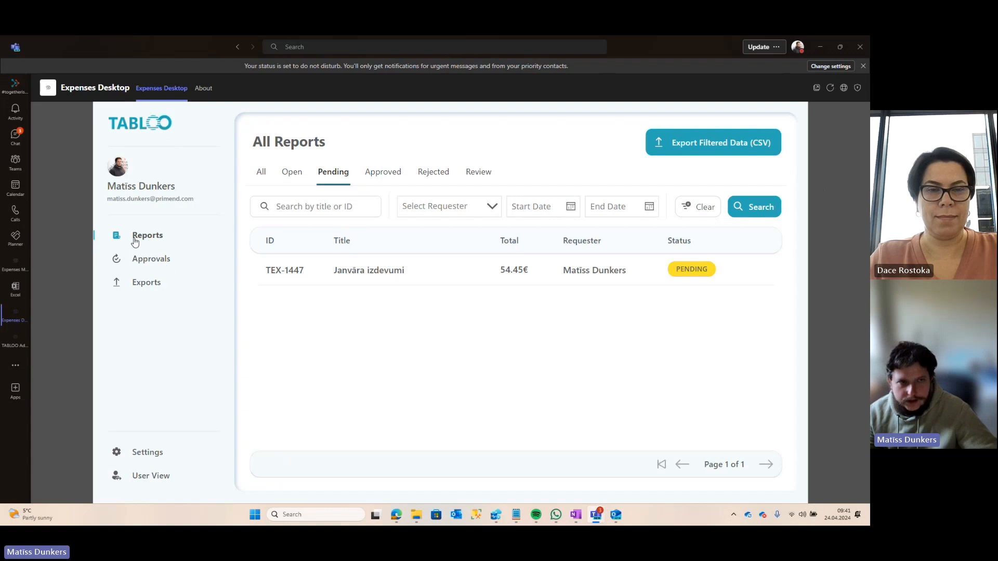
{"action": "left_click", "coordinate": [128, 261]}
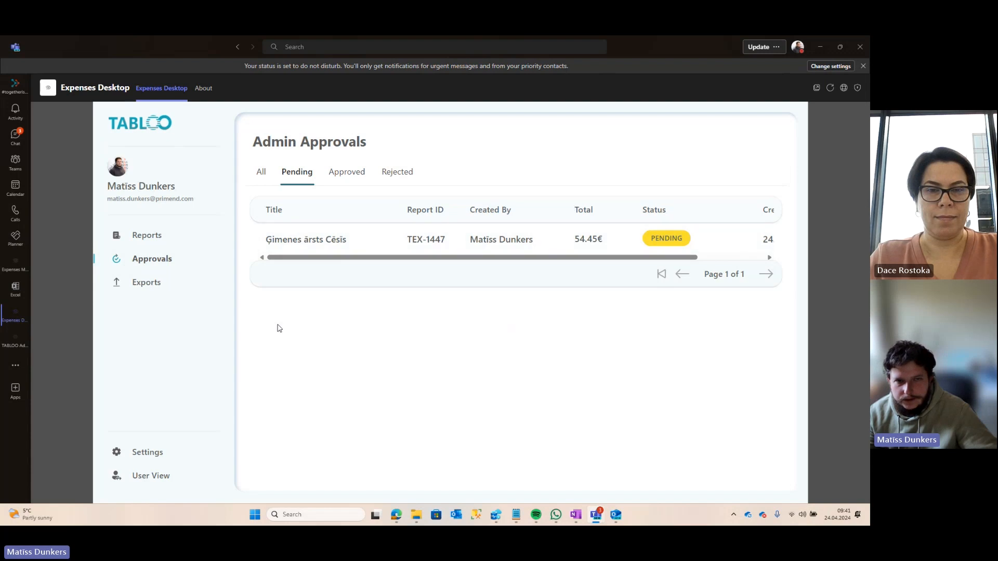
{"action": "left_click", "coordinate": [305, 240]}
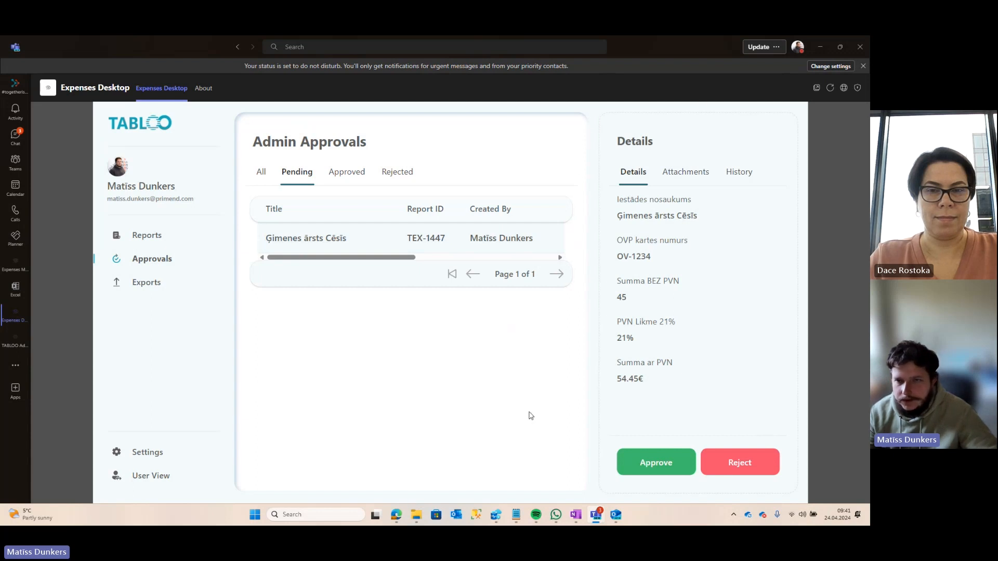
{"action": "left_click", "coordinate": [688, 173]}
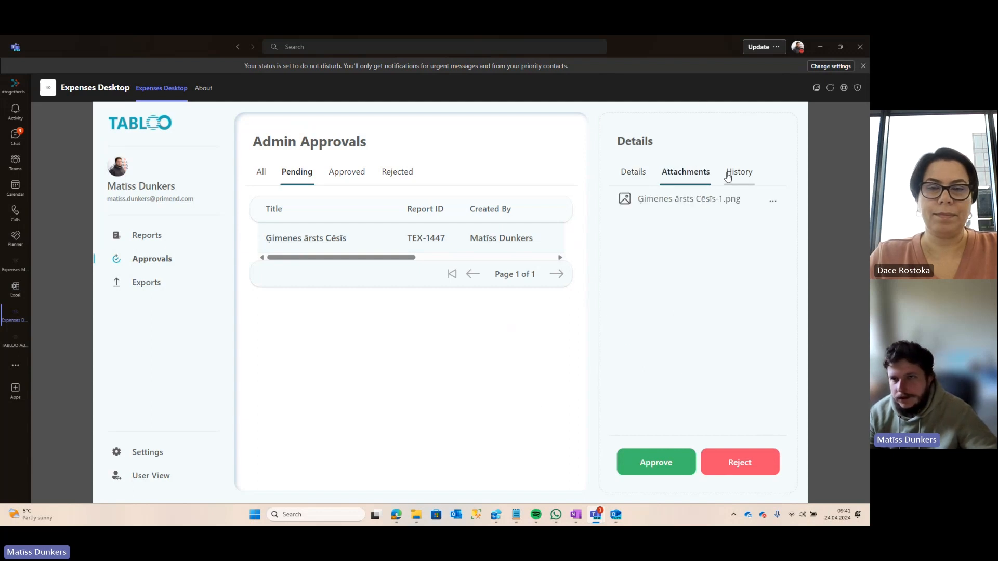
{"action": "left_click", "coordinate": [727, 175]}
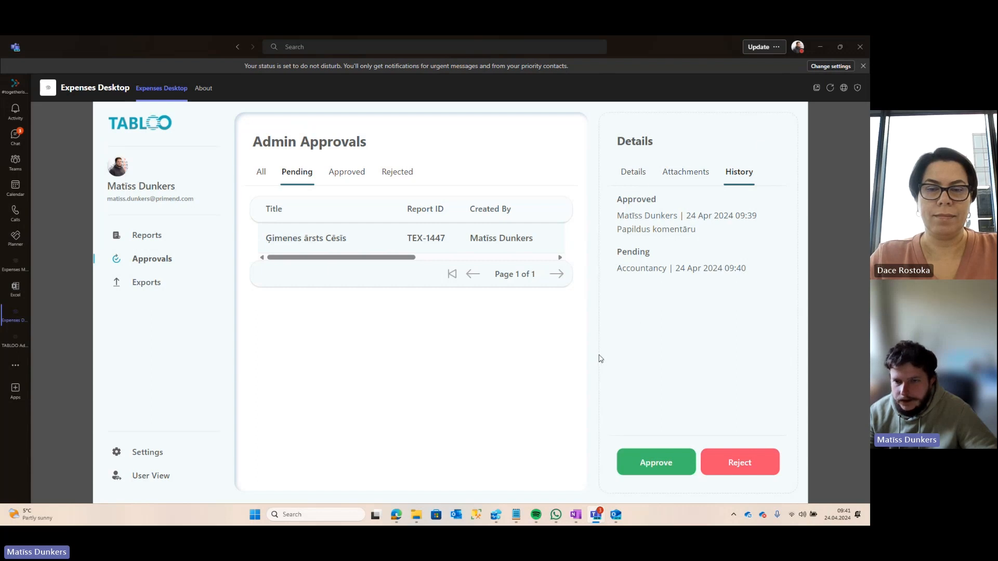
Step: Approve the expense's payout with accounting reference number 98123-AA and the comment Vēl vienu komentāru
{"action": "left_click", "coordinate": [642, 464]}
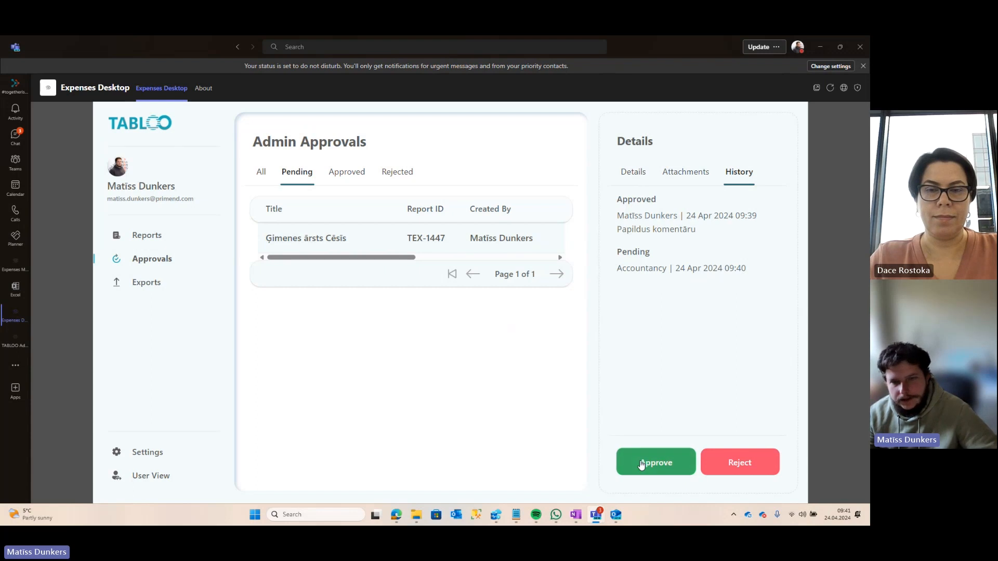
{"action": "left_click", "coordinate": [518, 266]}
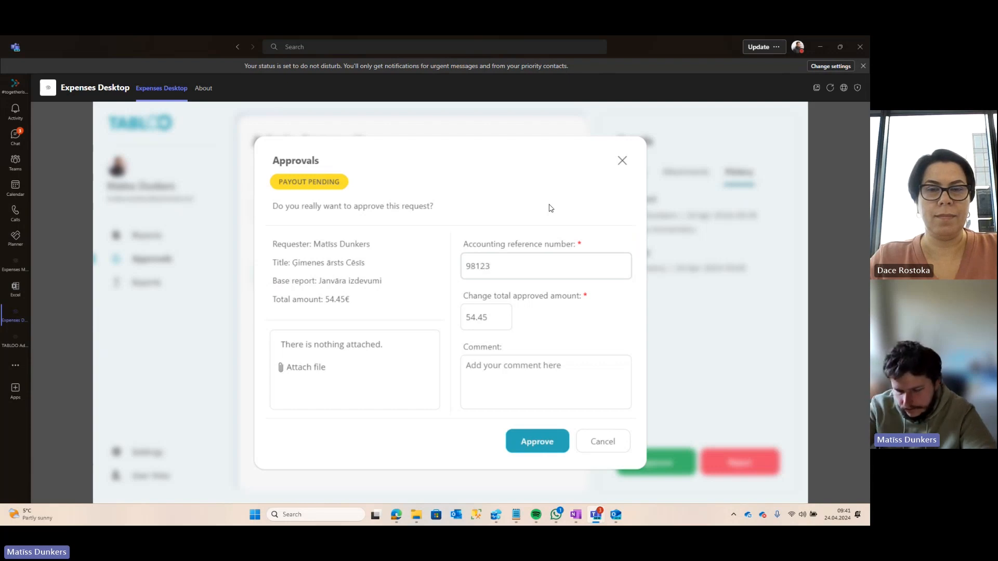
{"action": "type", "text": "-AA"}
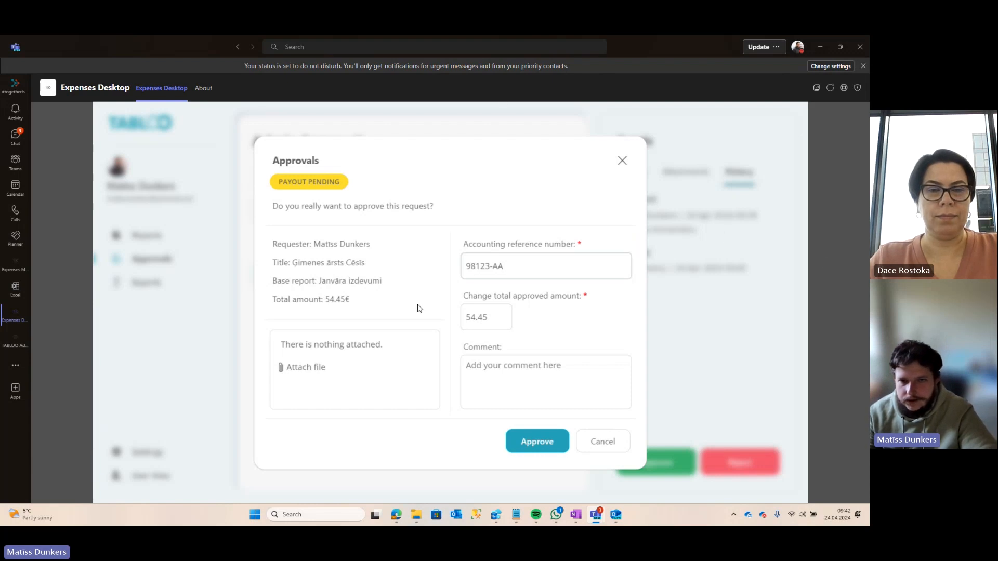
{"action": "left_click", "coordinate": [534, 321]}
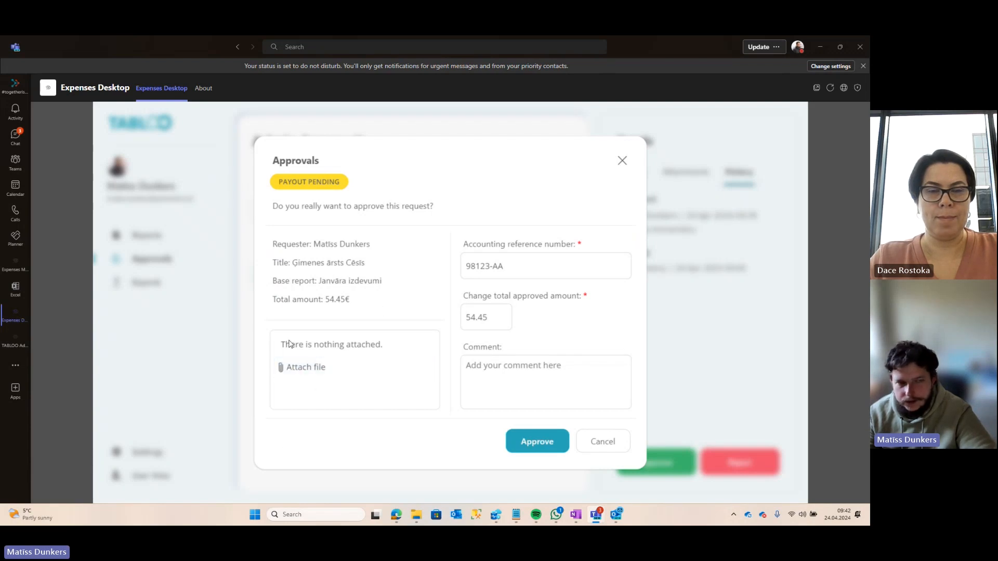
{"action": "left_click", "coordinate": [502, 384]}
{"action": "type", "text": "Vēl v"}
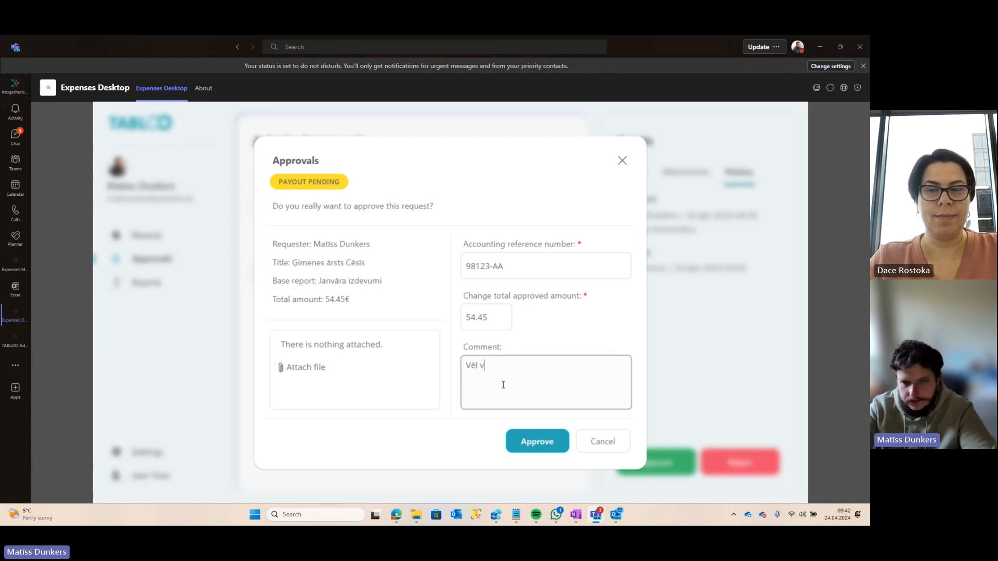
{"action": "type", "text": "ienu komentāru"}
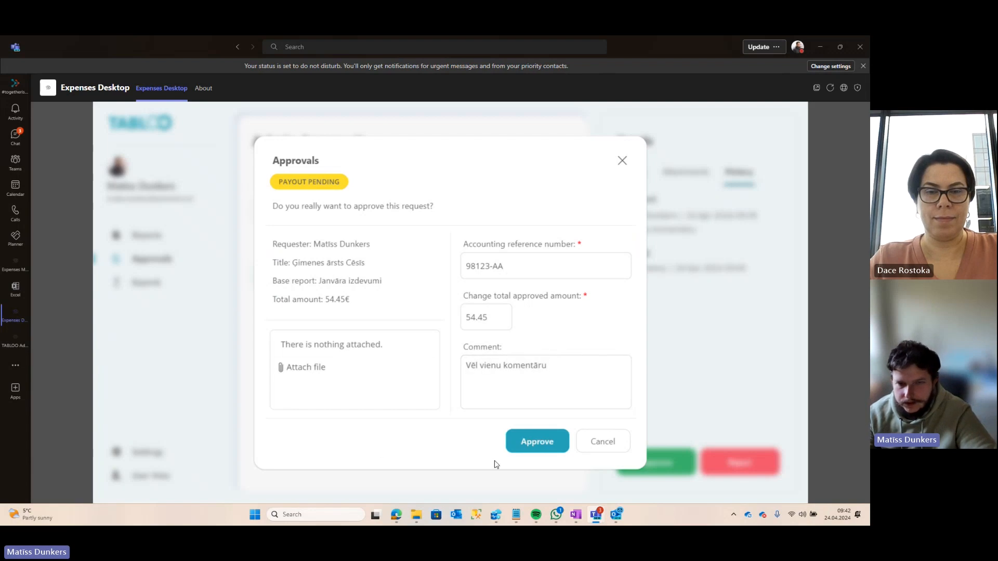
{"action": "left_click", "coordinate": [534, 441]}
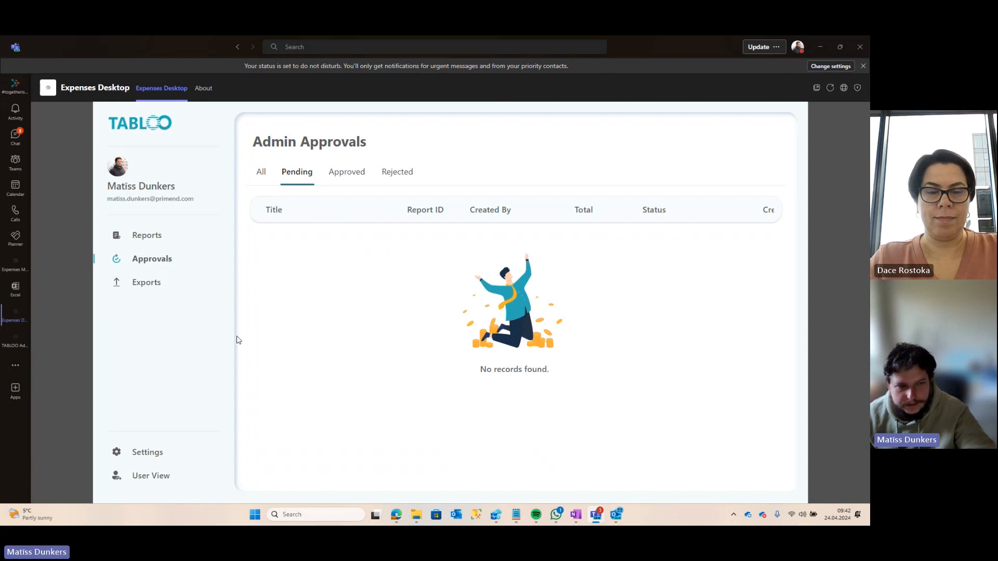
Step: Open the admin settings and look over the OVP form's fields
{"action": "left_click", "coordinate": [148, 453]}
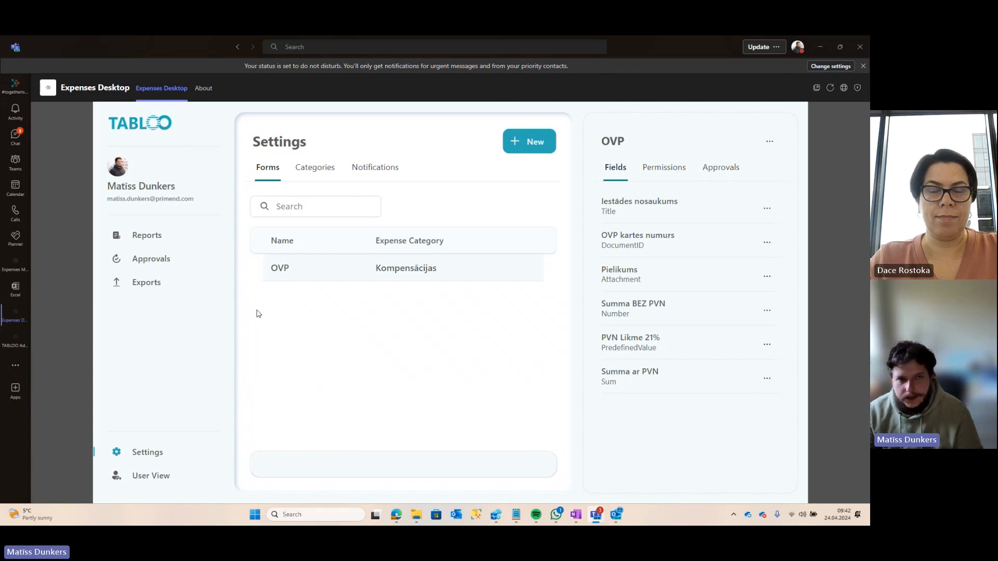
{"action": "left_click", "coordinate": [316, 171]}
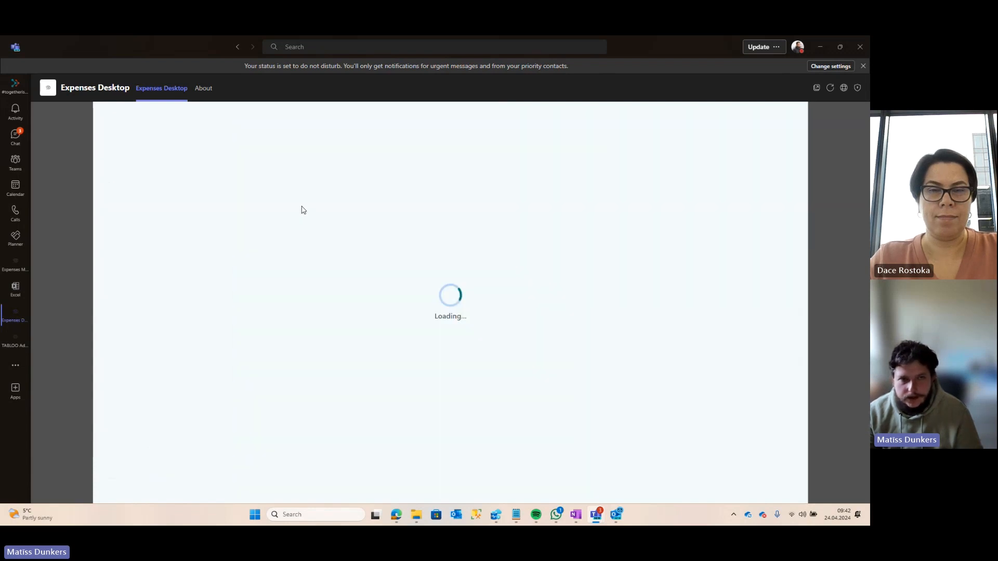
{"action": "left_click", "coordinate": [276, 173]}
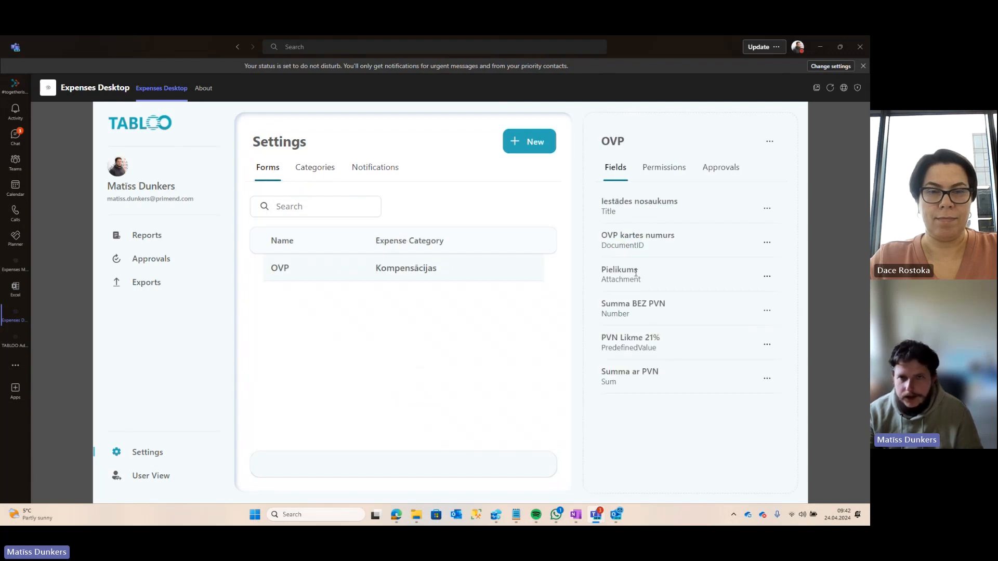
Step: Create an expense category named Citi with Direct manager as the approval type, filling in its accountancy account ID
{"action": "left_click", "coordinate": [309, 171]}
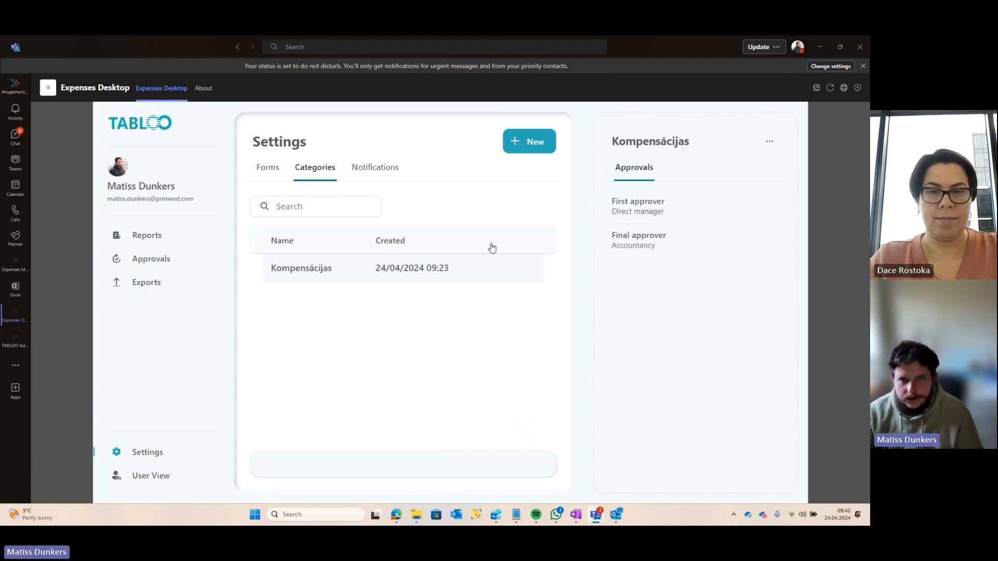
{"action": "left_click", "coordinate": [543, 155]}
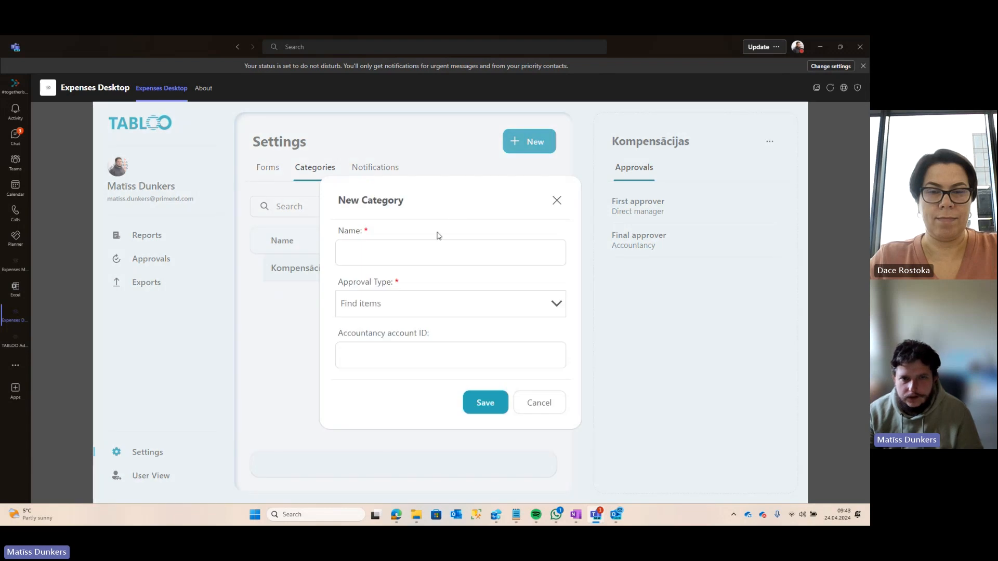
{"action": "left_click", "coordinate": [435, 260]}
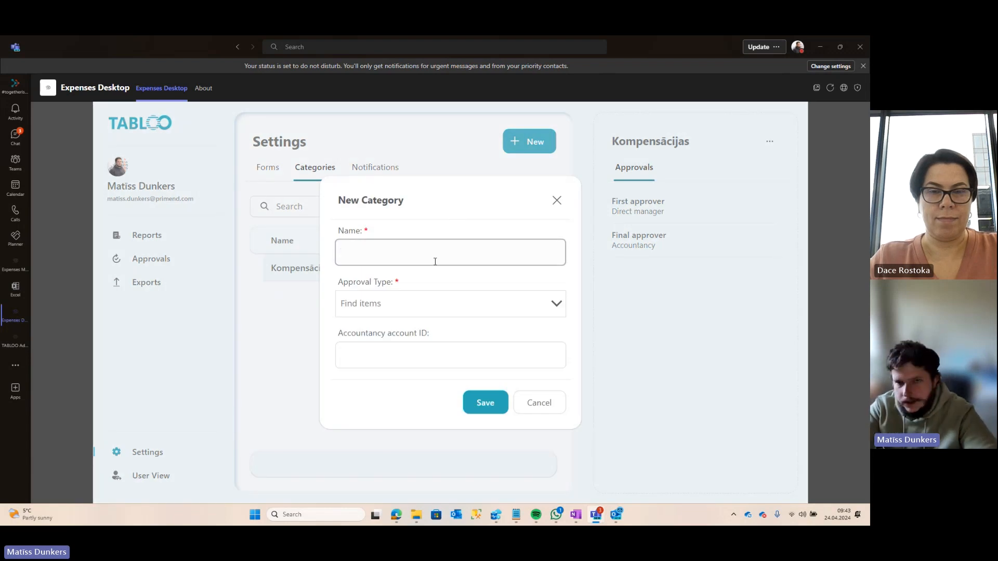
{"action": "type", "text": "Citi"}
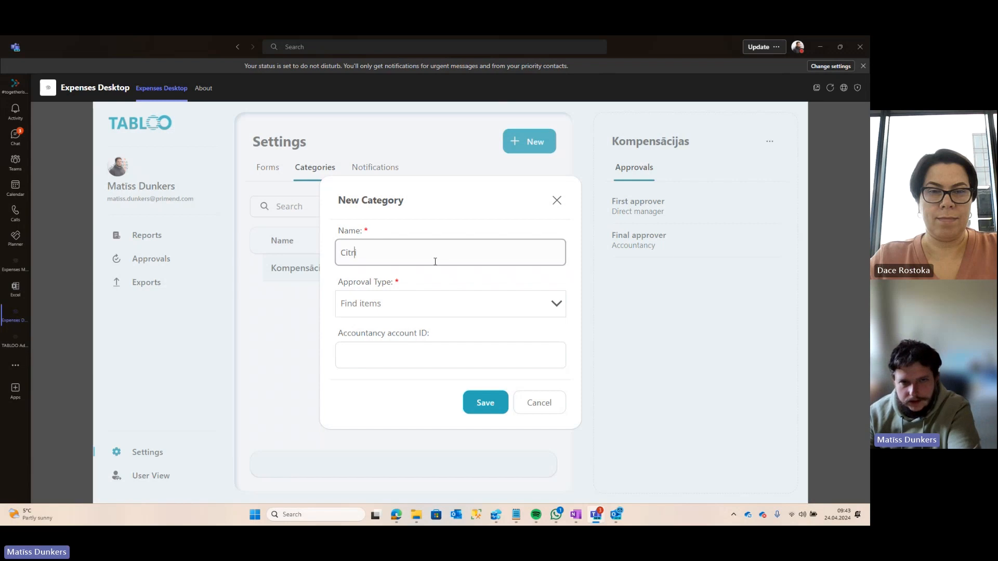
{"action": "left_click", "coordinate": [422, 279]}
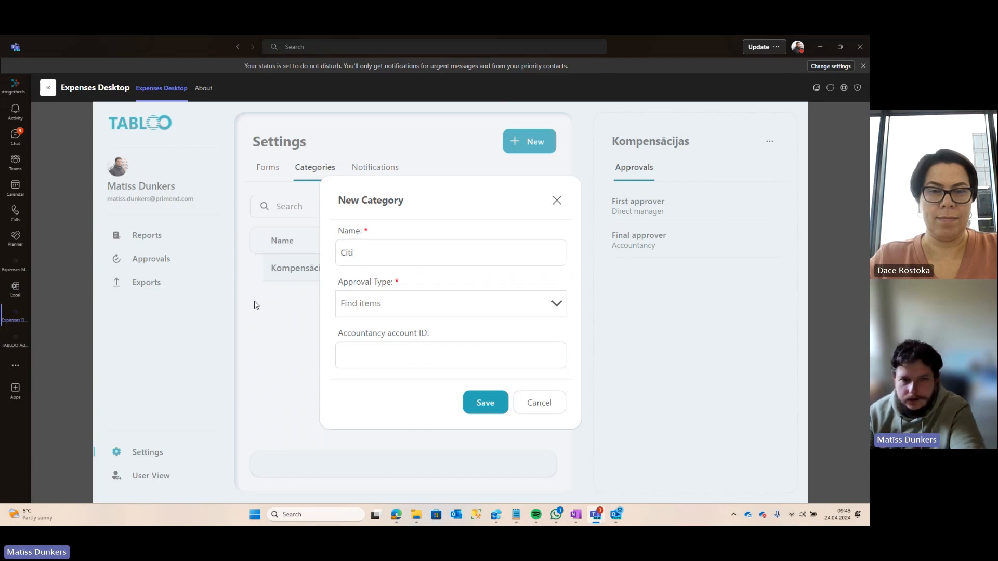
{"action": "left_click", "coordinate": [462, 301]}
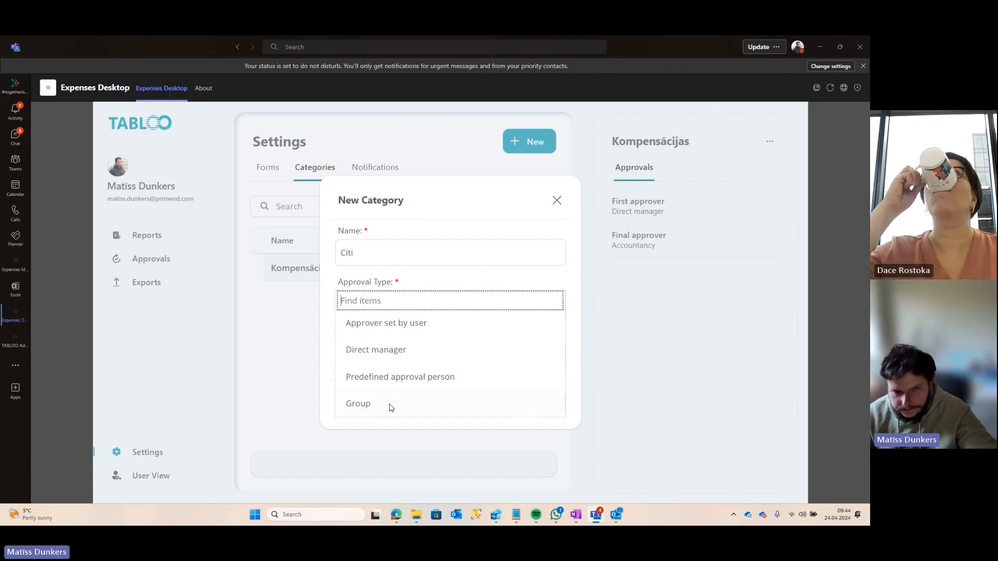
{"action": "left_click", "coordinate": [403, 350]}
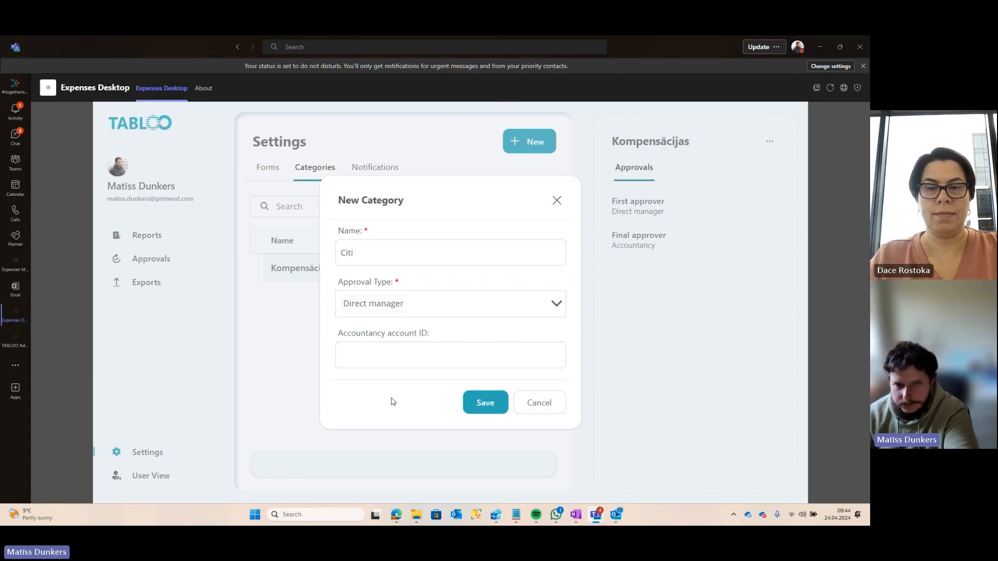
{"action": "left_click", "coordinate": [384, 357]}
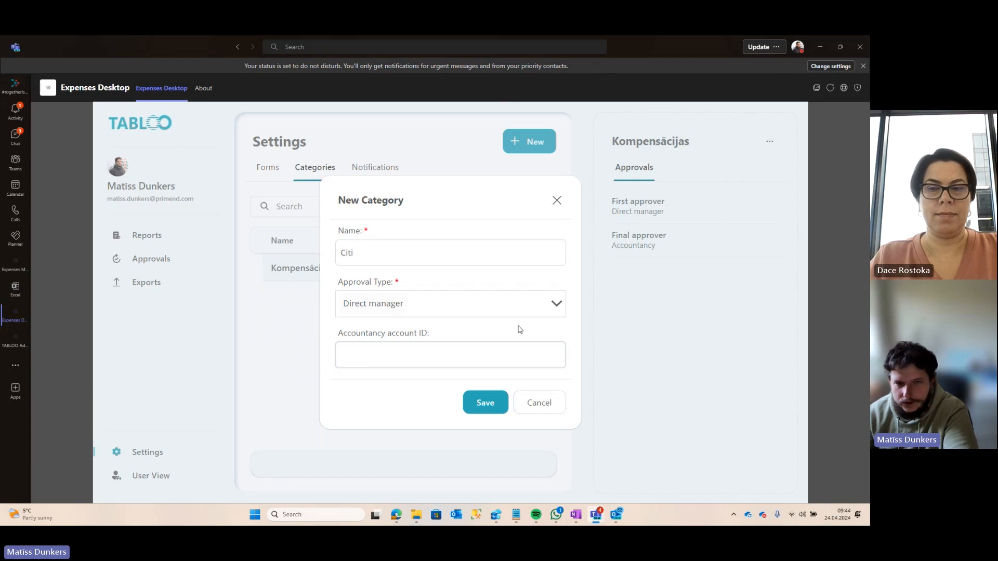
{"action": "type", "text": "789"}
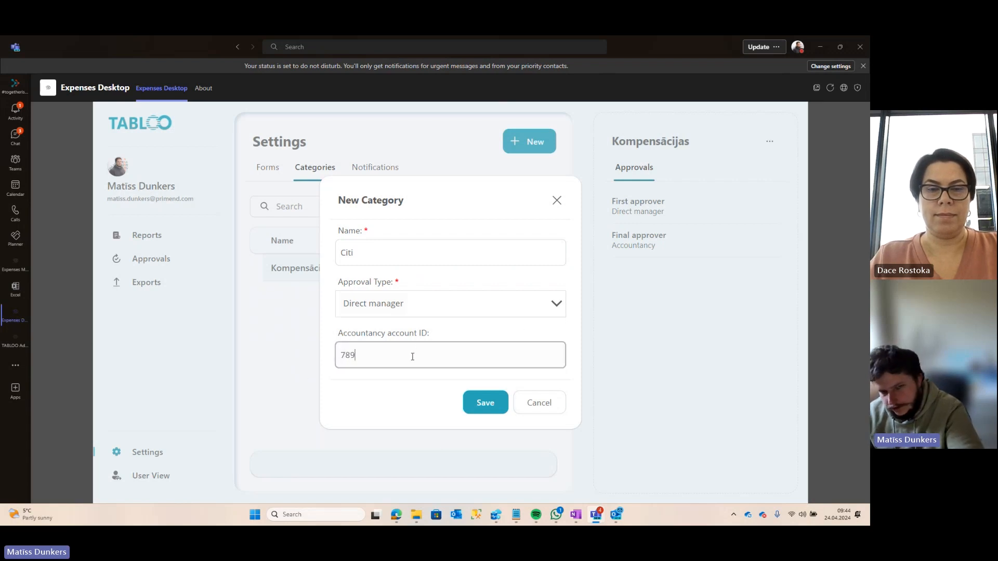
{"action": "type", "text": "1"}
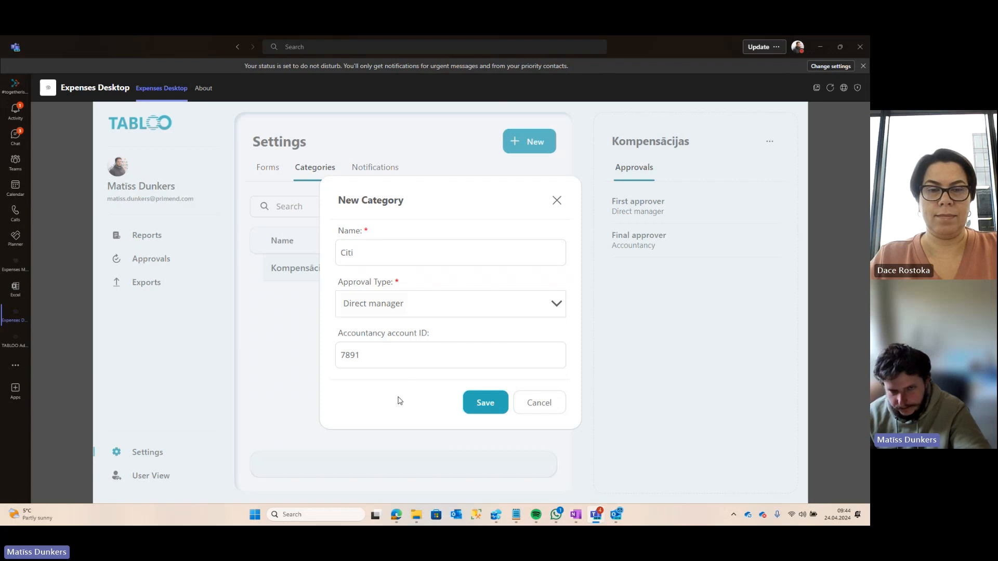
{"action": "left_click", "coordinate": [483, 404]}
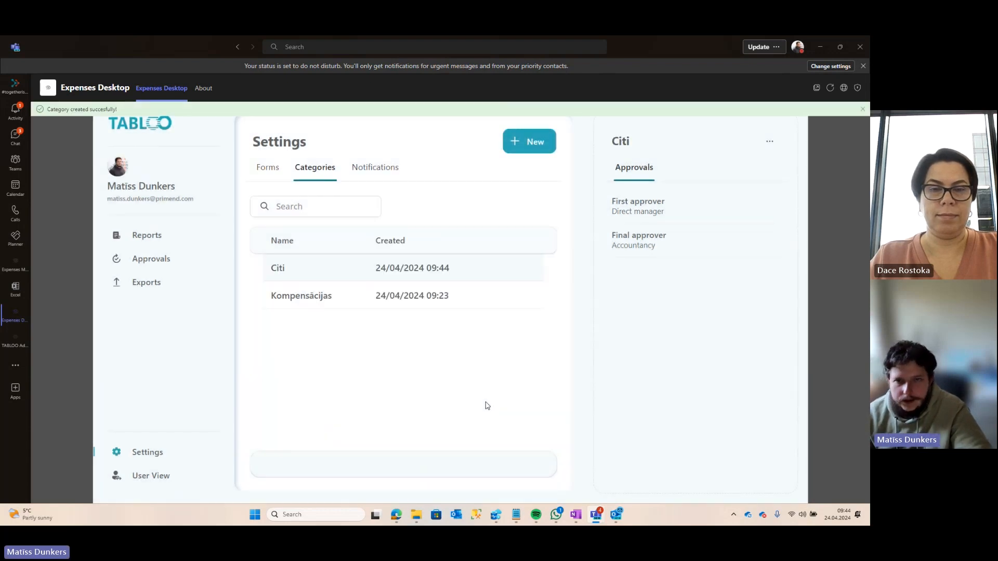
Step: Create a form named Saimniecības izdevumi in the Citi category, dismissing the calendar reminders window before saving
{"action": "left_click", "coordinate": [268, 170]}
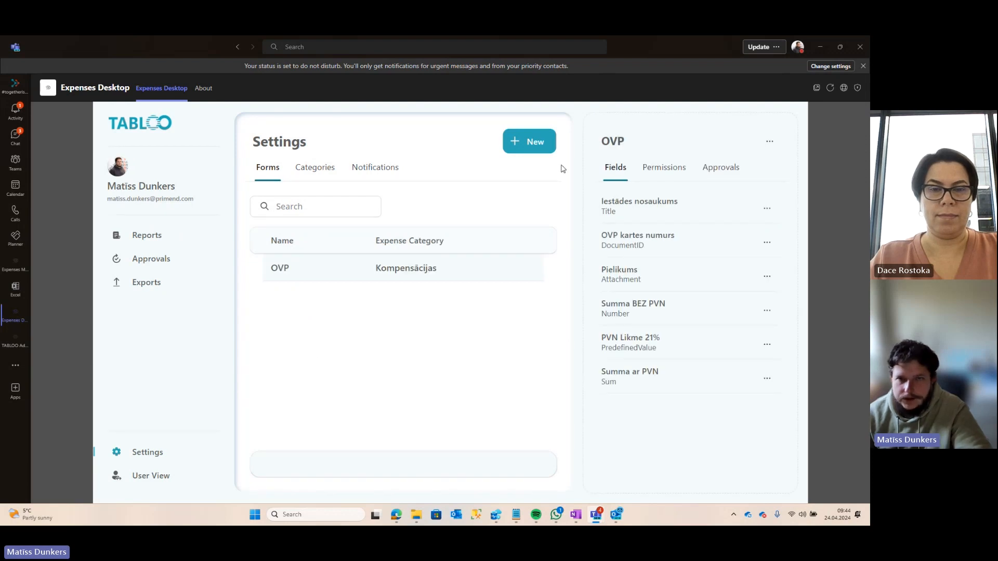
{"action": "left_click", "coordinate": [535, 144]}
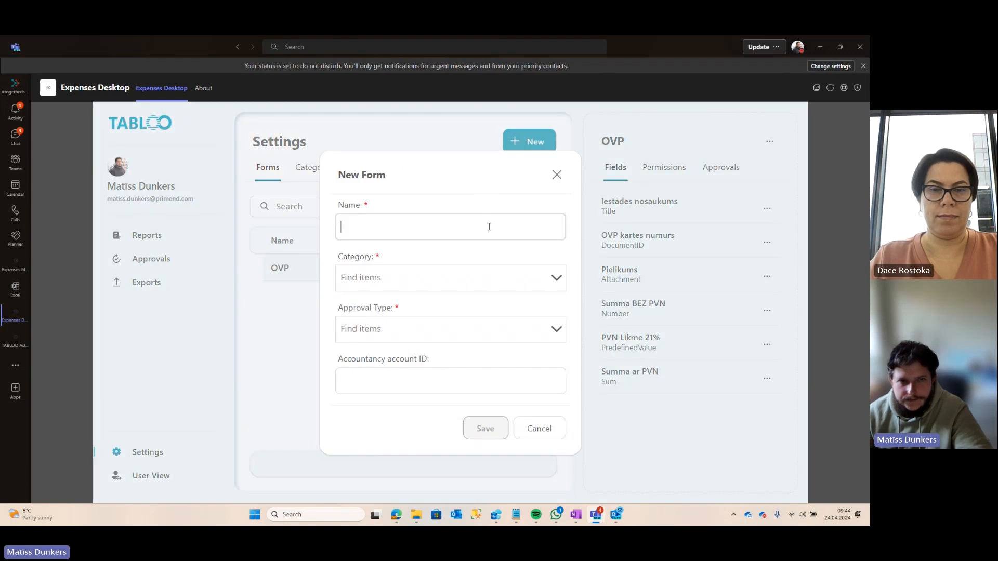
{"action": "type", "text": "Sa"}
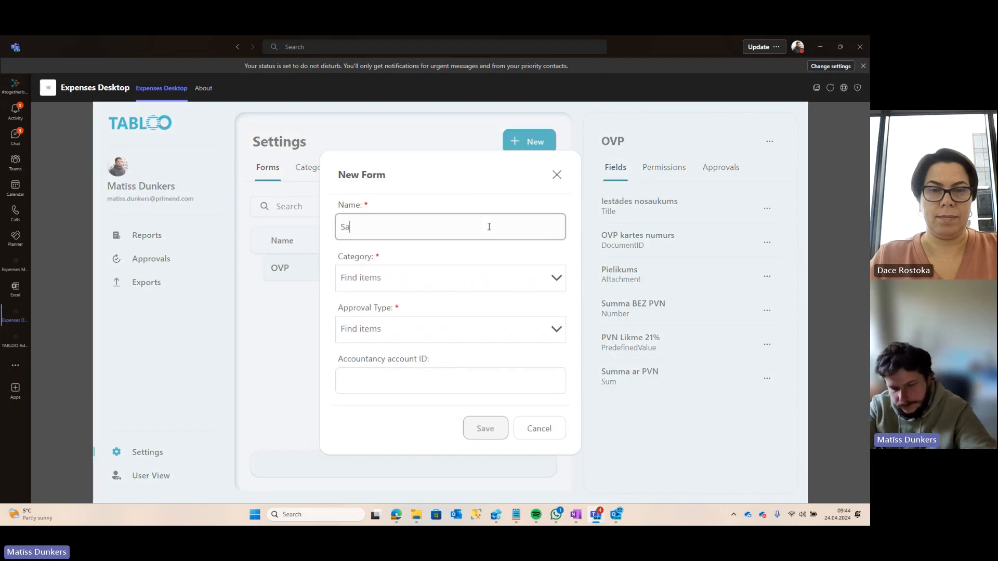
{"action": "type", "text": "i"}
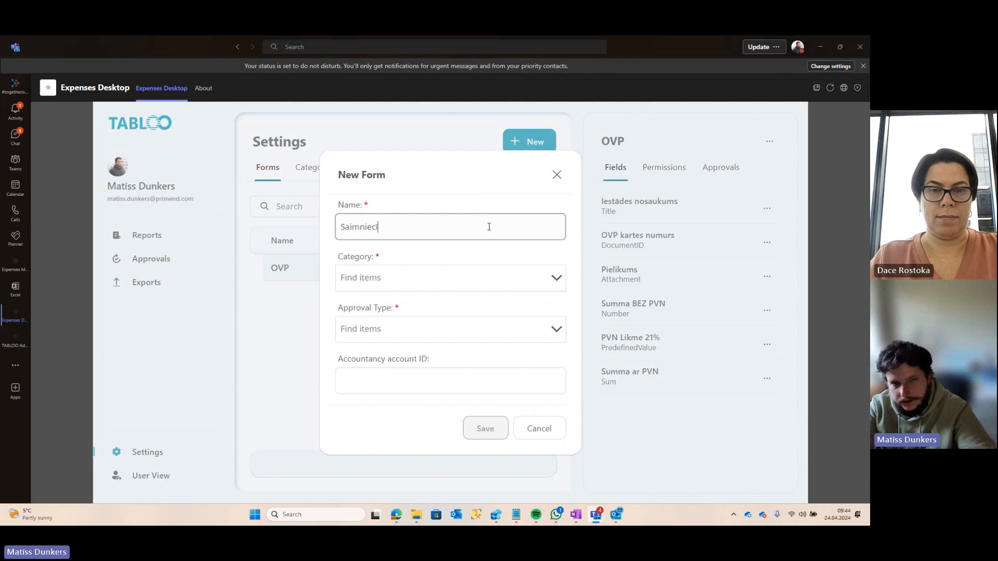
{"action": "key", "text": "BackSpace"}
{"action": "type", "text": "ības izdevumi"}
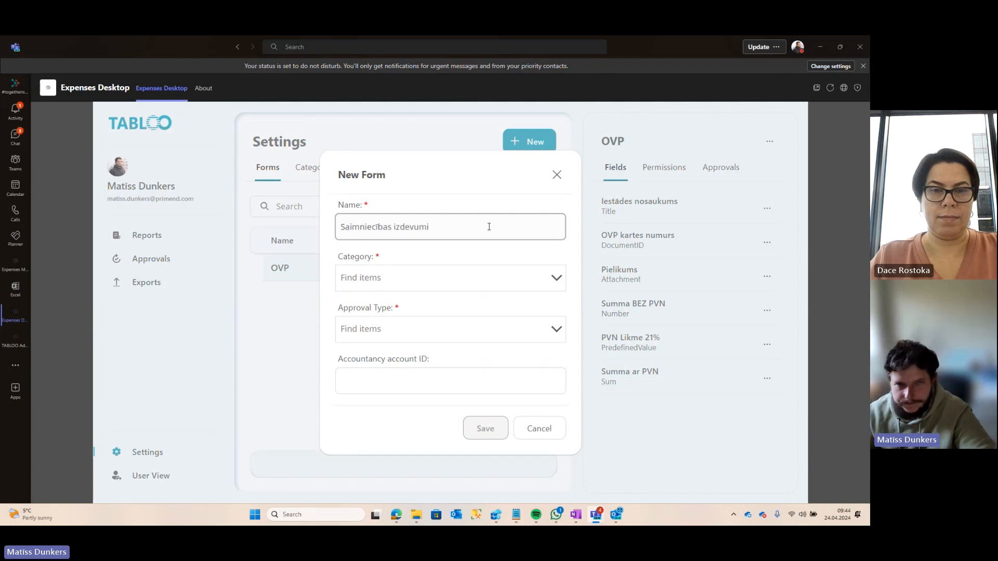
{"action": "left_click", "coordinate": [436, 278]}
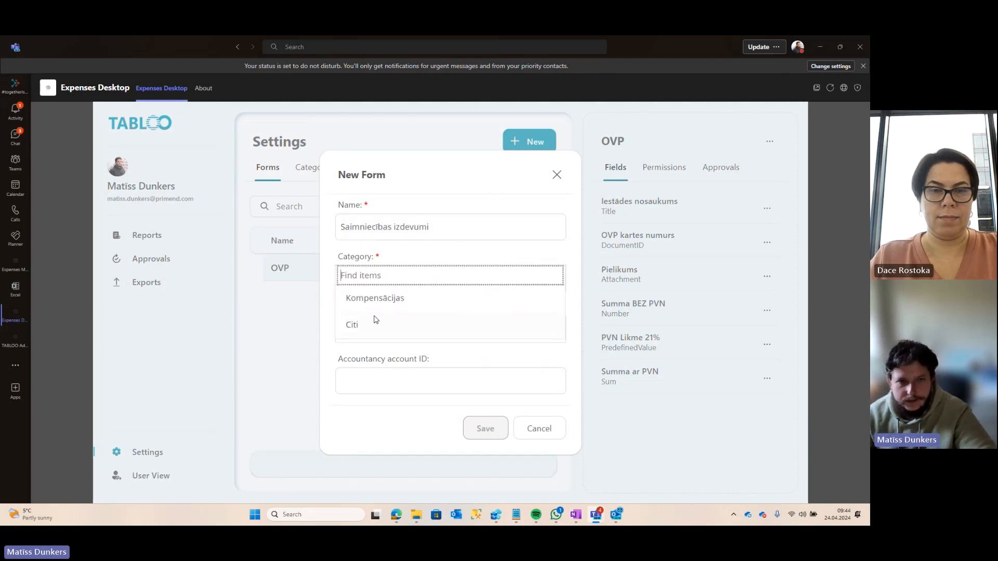
{"action": "left_click", "coordinate": [374, 319]}
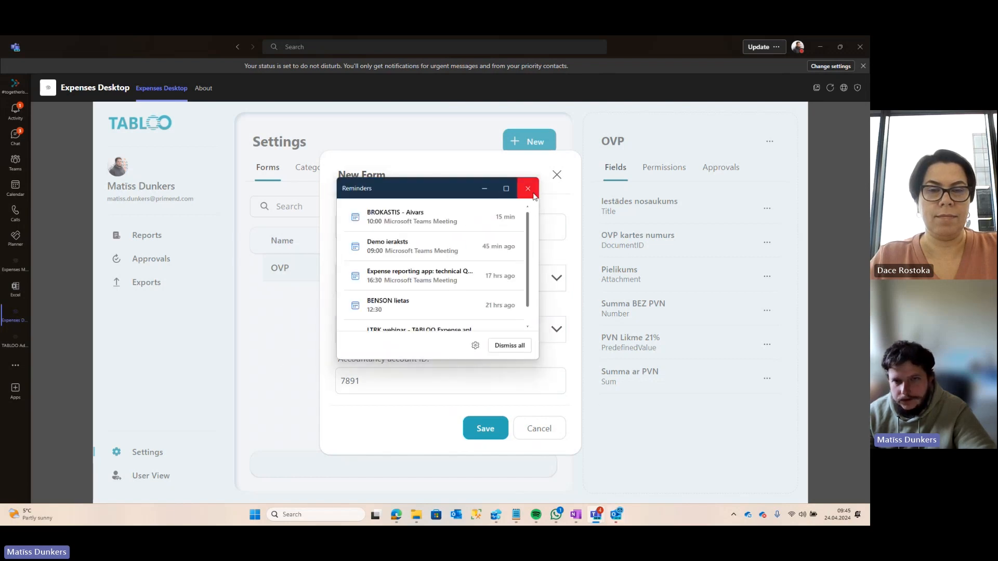
{"action": "left_click", "coordinate": [528, 187]}
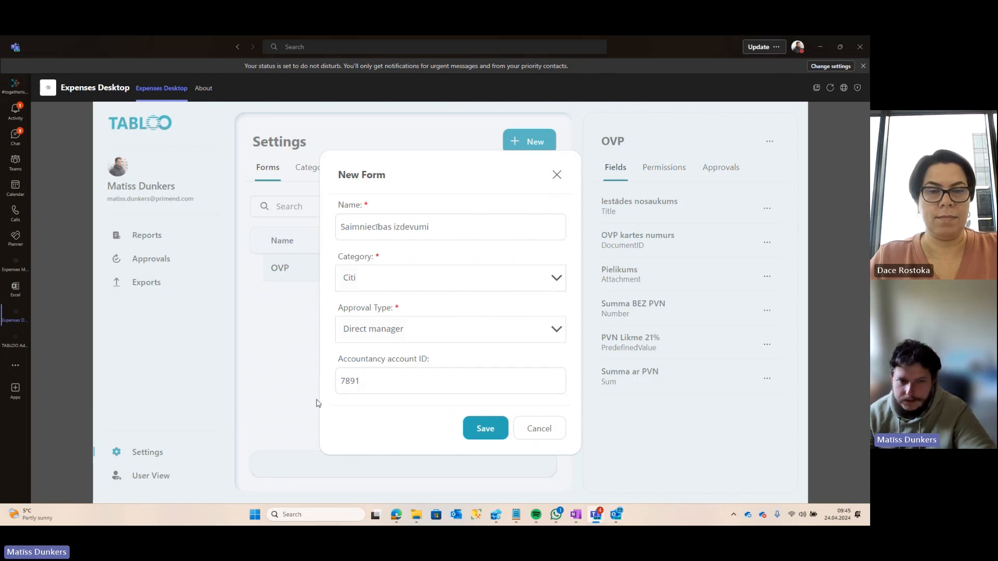
{"action": "left_click", "coordinate": [471, 430]}
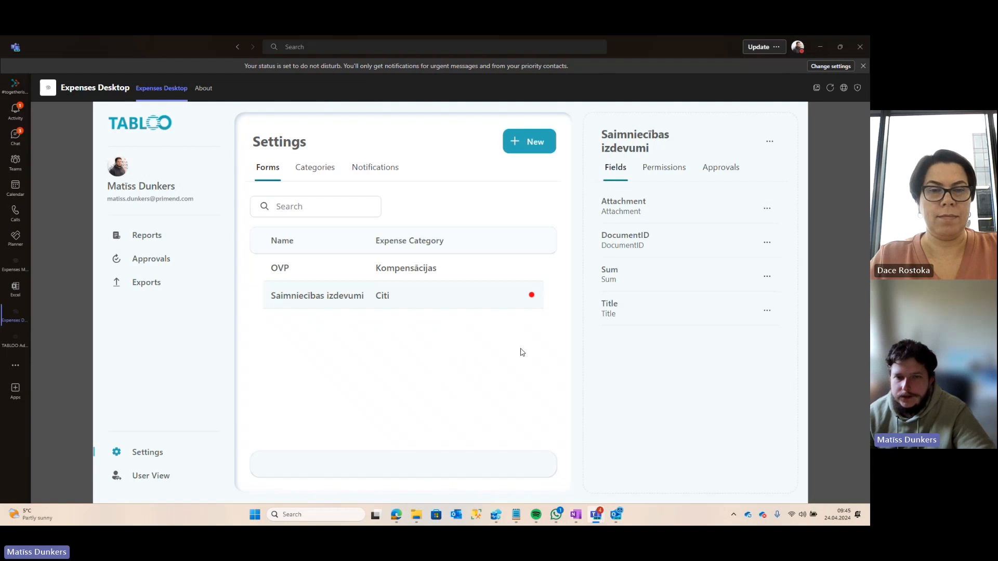
Step: Rename the Attachment field of the Saimniecības izdevumi form as Čeks
{"action": "left_click", "coordinate": [767, 216]}
{"action": "left_click", "coordinate": [752, 231]}
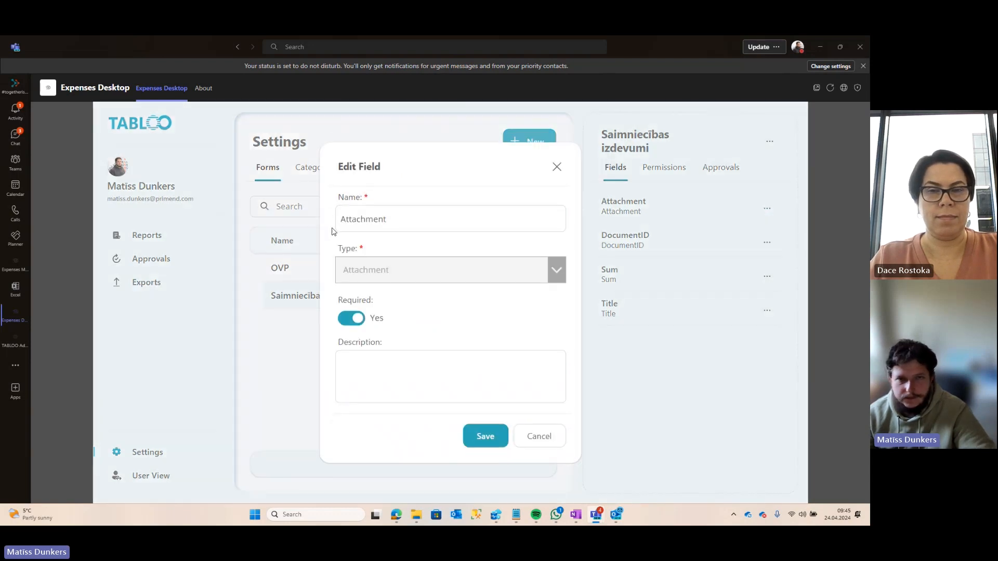
{"action": "double_click", "coordinate": [377, 217]}
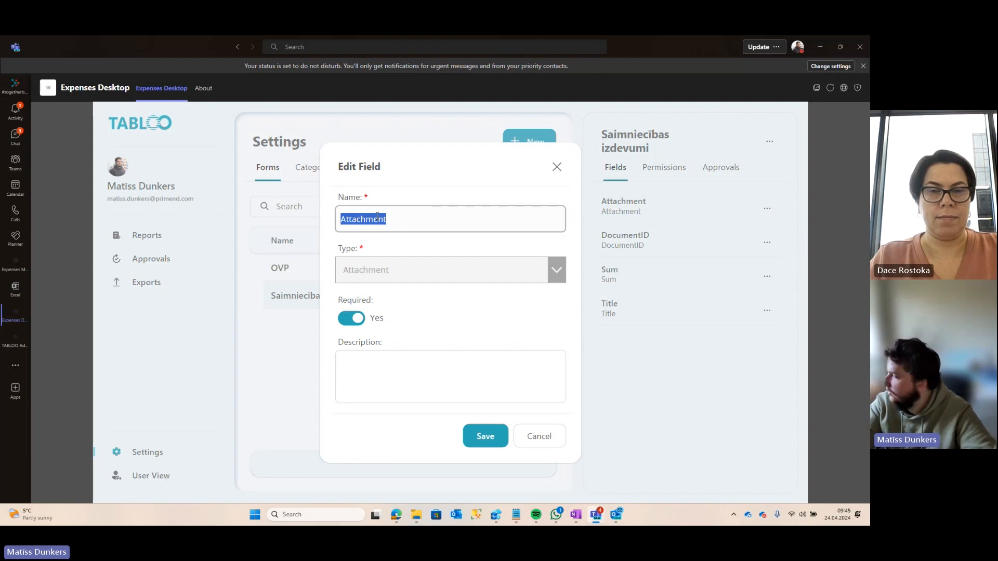
{"action": "type", "text": "Čeks"}
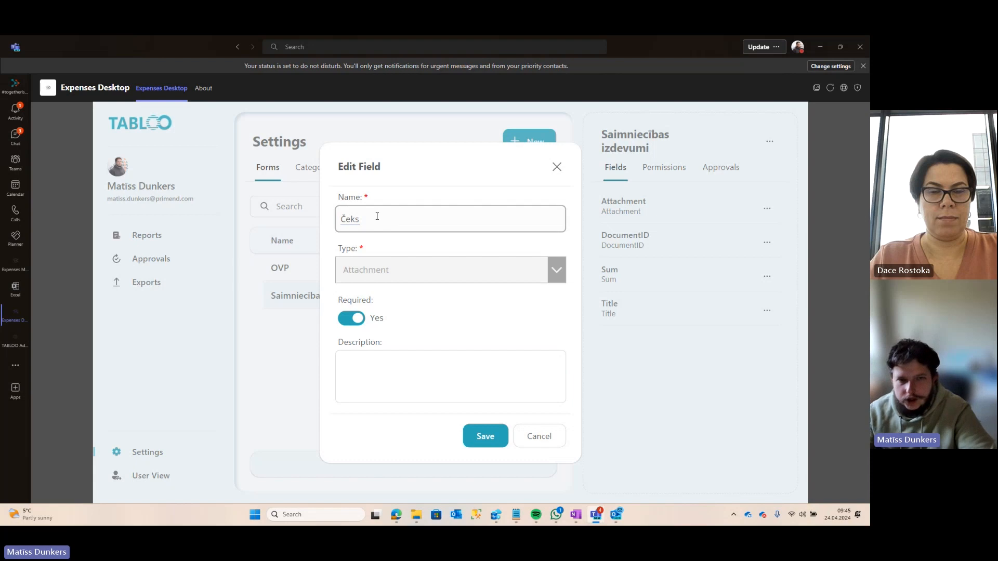
{"action": "left_click", "coordinate": [486, 438]}
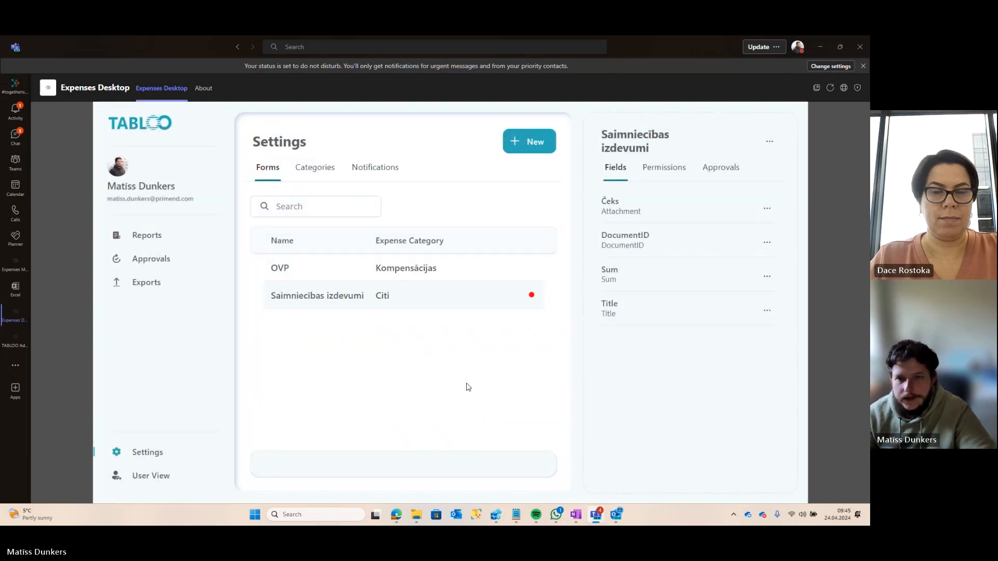
Step: Rename the form's DocumentID field as Čeka NR and save it
{"action": "left_click", "coordinate": [768, 244]}
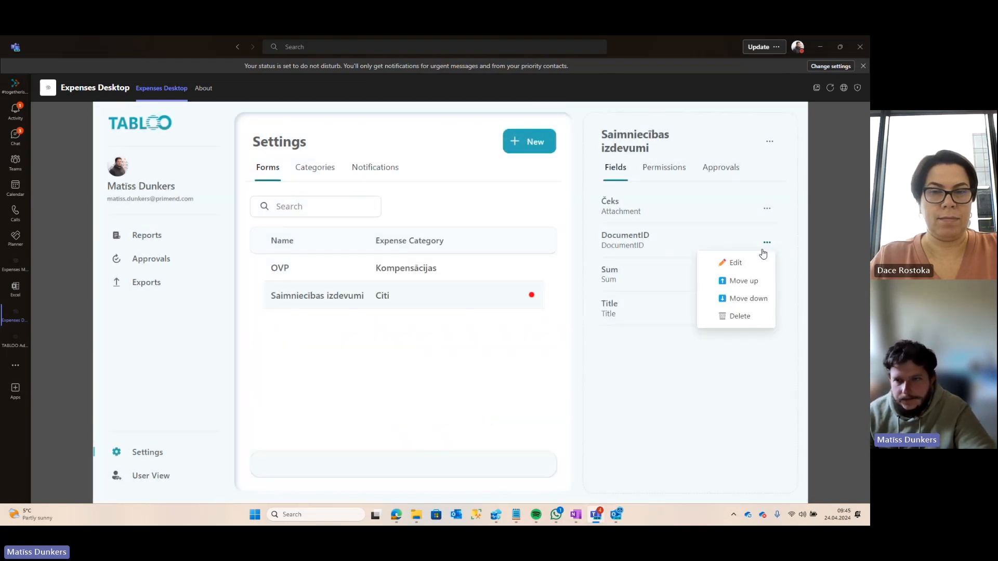
{"action": "left_click", "coordinate": [748, 260]}
{"action": "double_click", "coordinate": [443, 221]}
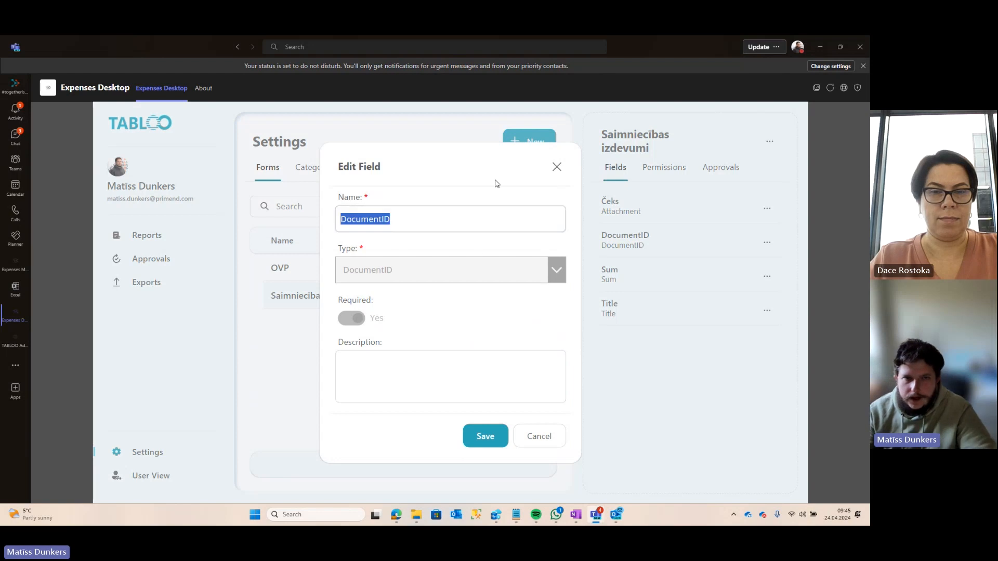
{"action": "type", "text": "Dokument"}
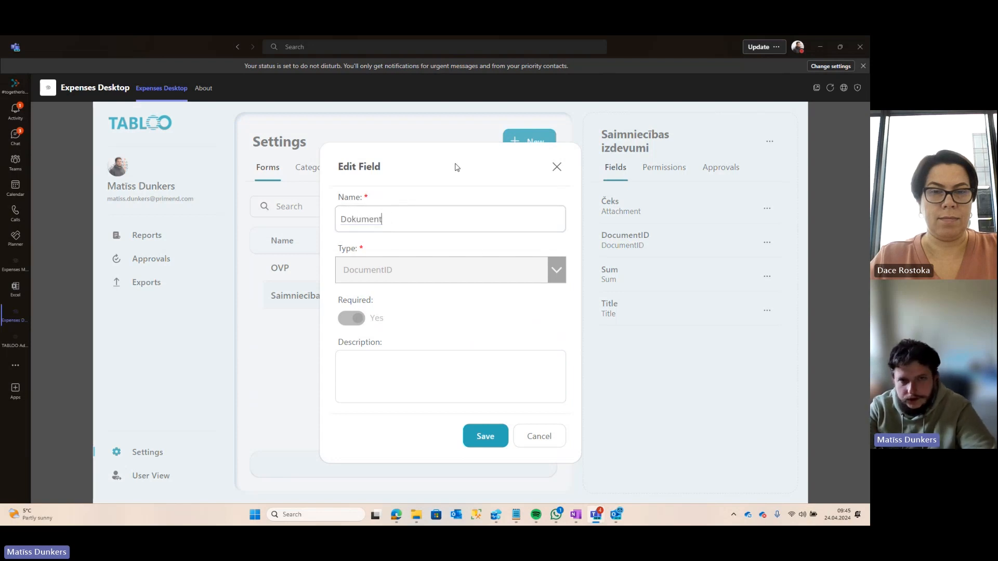
{"action": "key", "text": "ctrl+a"}
{"action": "type", "text": "Če"}
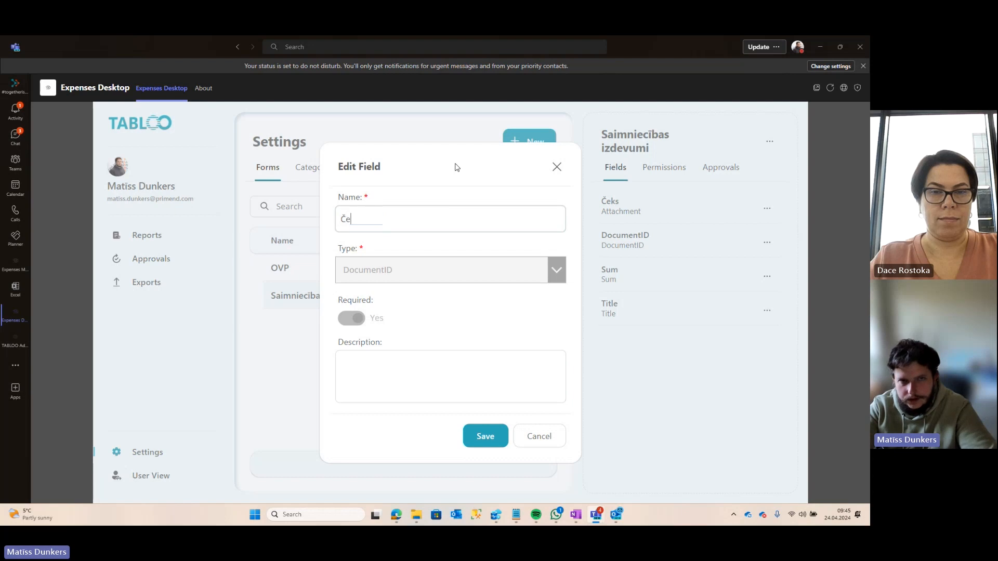
{"action": "type", "text": "ka NR"}
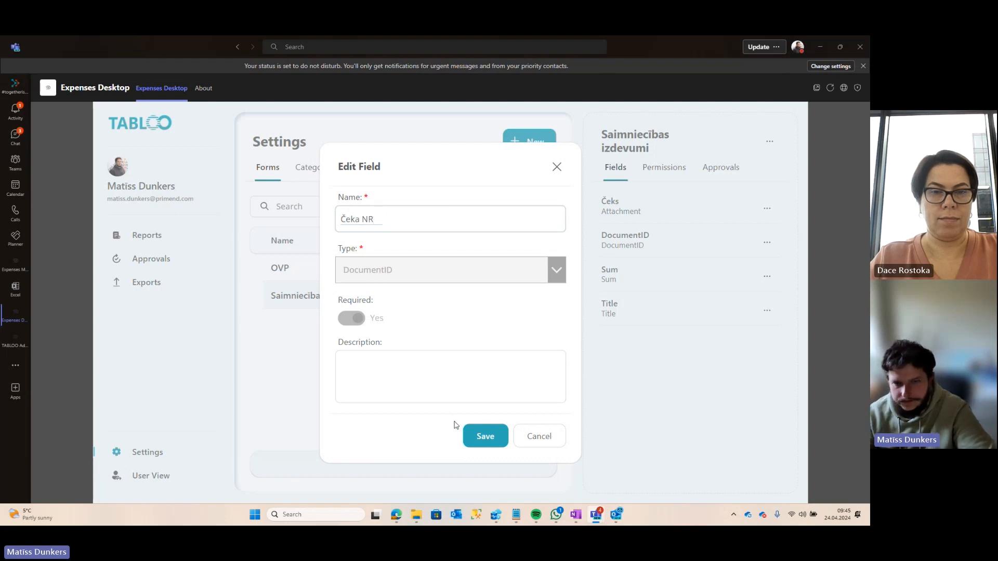
{"action": "left_click", "coordinate": [484, 437]}
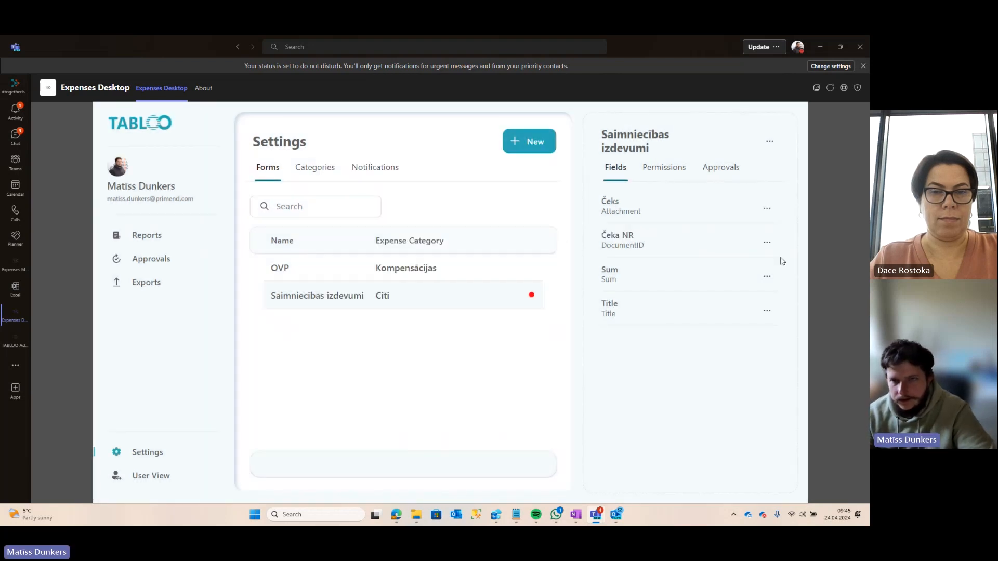
Step: Rename the Title field of the Saimniecības izdevumi form as Veikala nosaukums and save it
{"action": "left_click", "coordinate": [766, 277]}
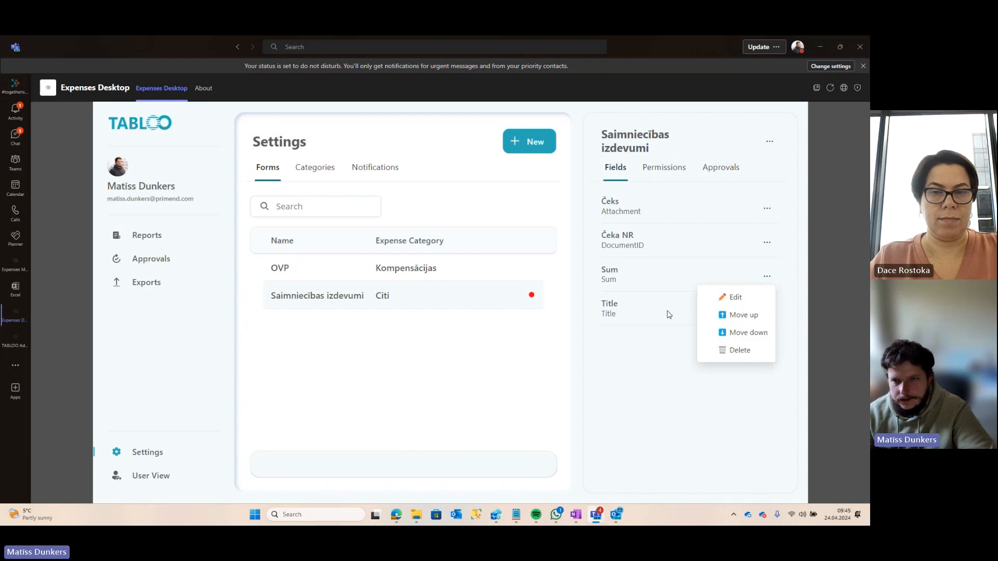
{"action": "left_click", "coordinate": [678, 406]}
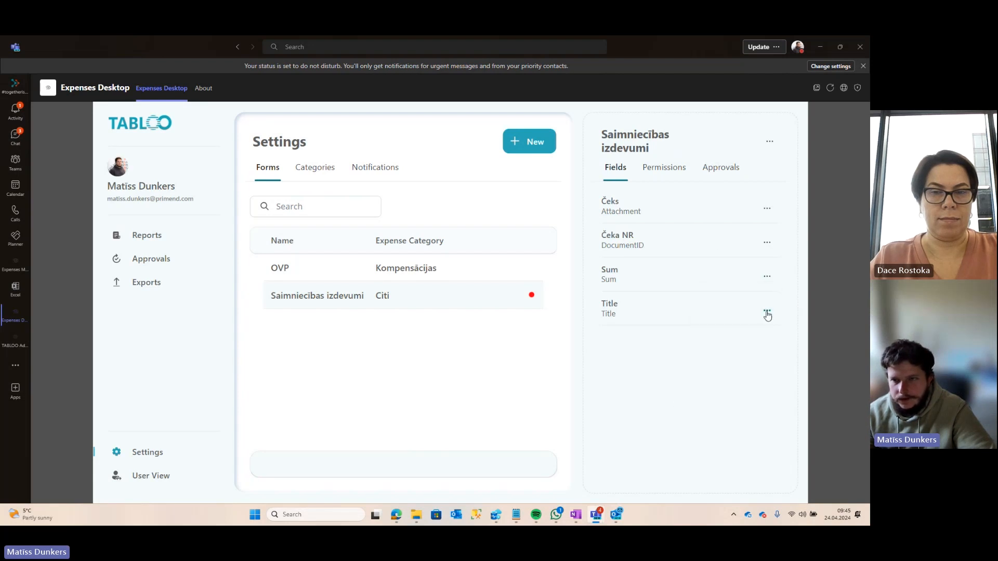
{"action": "left_click", "coordinate": [767, 313]}
{"action": "left_click", "coordinate": [734, 328]}
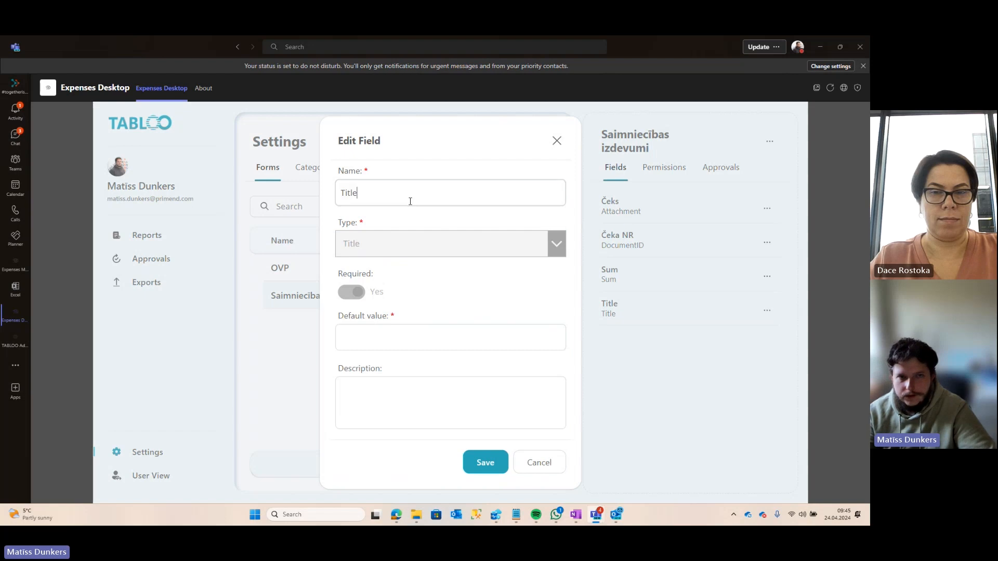
{"action": "double_click", "coordinate": [442, 191]}
{"action": "type", "text": "Veikala nos"}
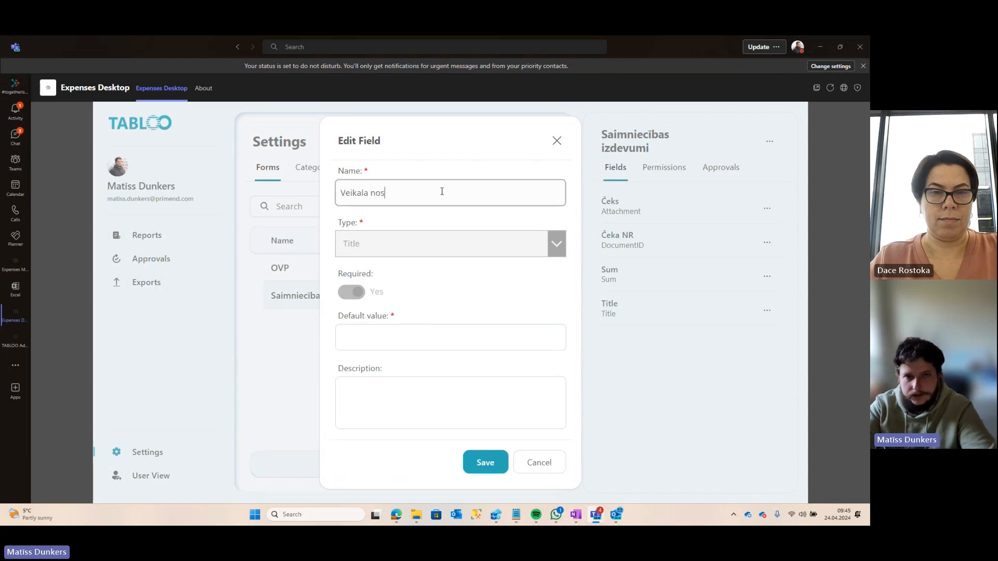
{"action": "type", "text": "aukums"}
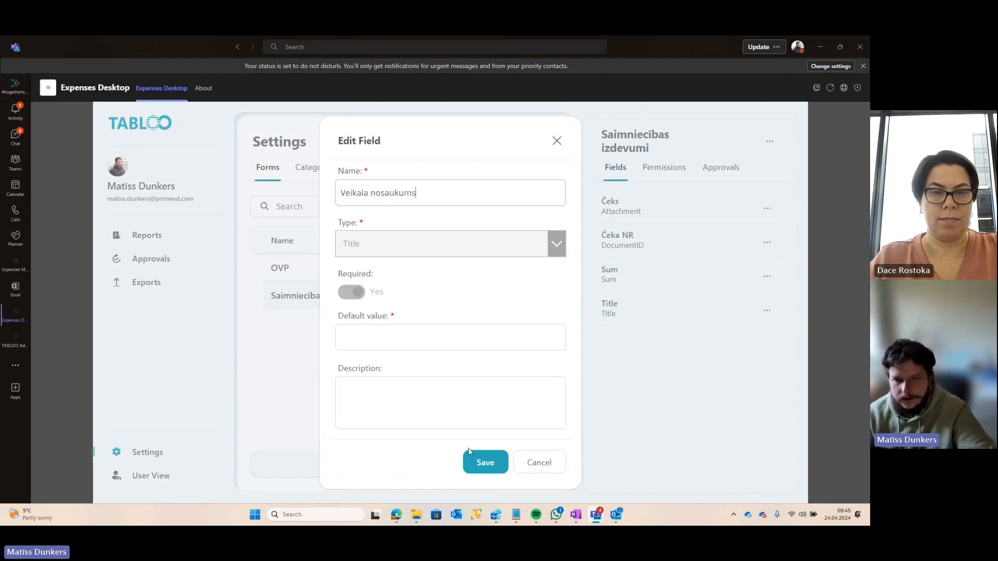
{"action": "left_click", "coordinate": [470, 454]}
Step: Rename the form's Sum field as Summa ar PVN and save it
{"action": "left_click", "coordinate": [767, 280]}
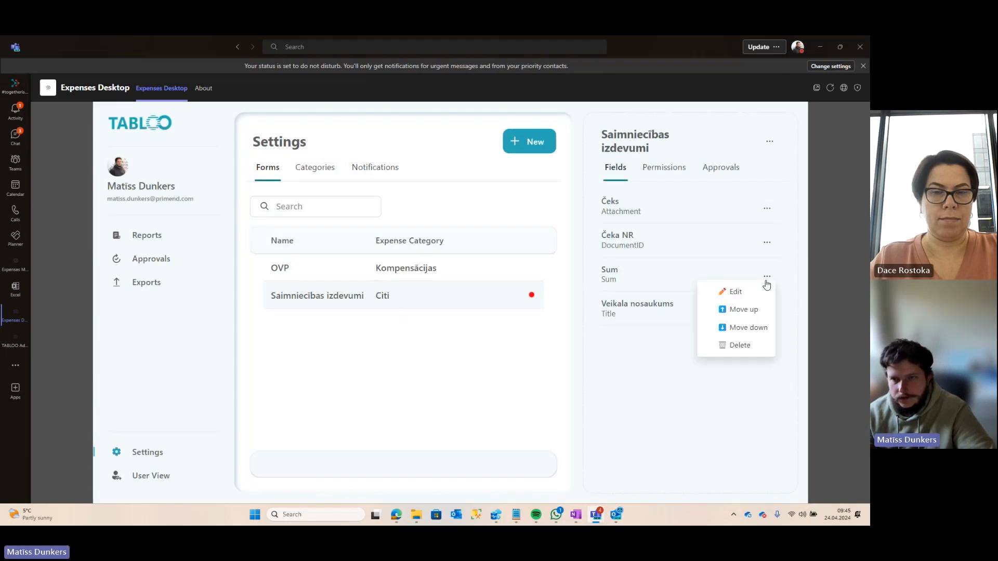
{"action": "left_click", "coordinate": [735, 291]}
{"action": "left_click", "coordinate": [335, 193]}
{"action": "double_click", "coordinate": [333, 195]}
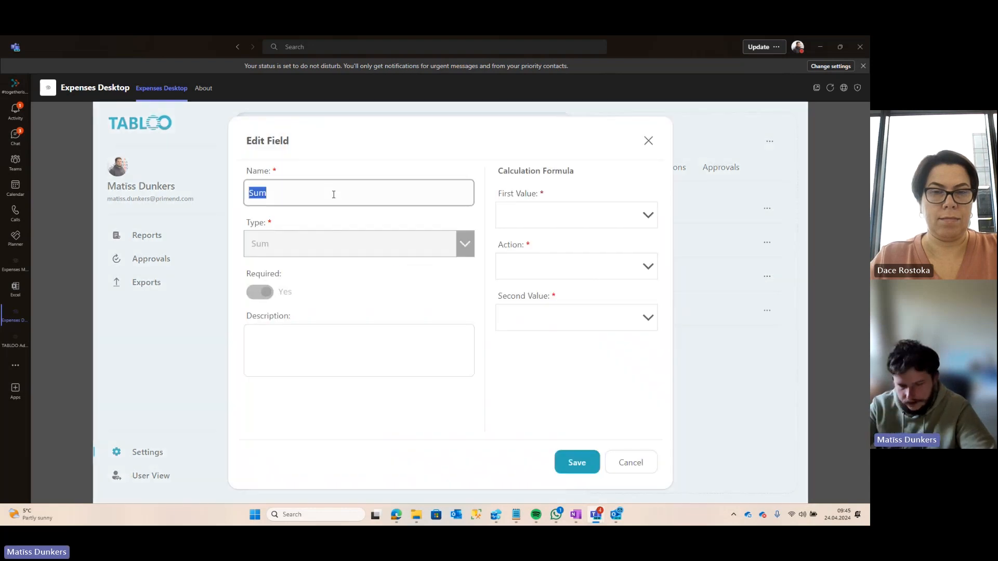
{"action": "type", "text": "Summa ar "}
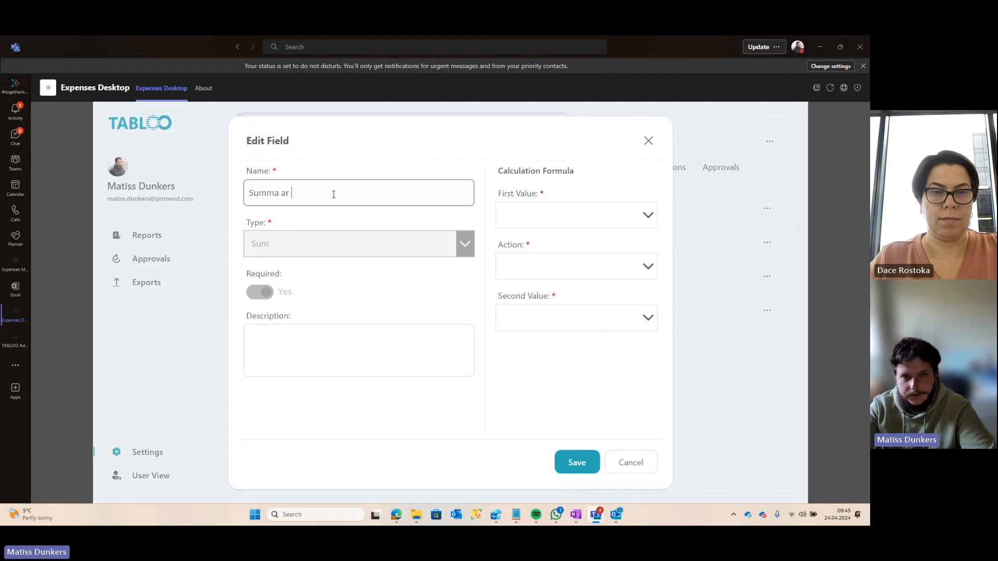
{"action": "type", "text": "PVN"}
{"action": "left_click", "coordinate": [576, 463]}
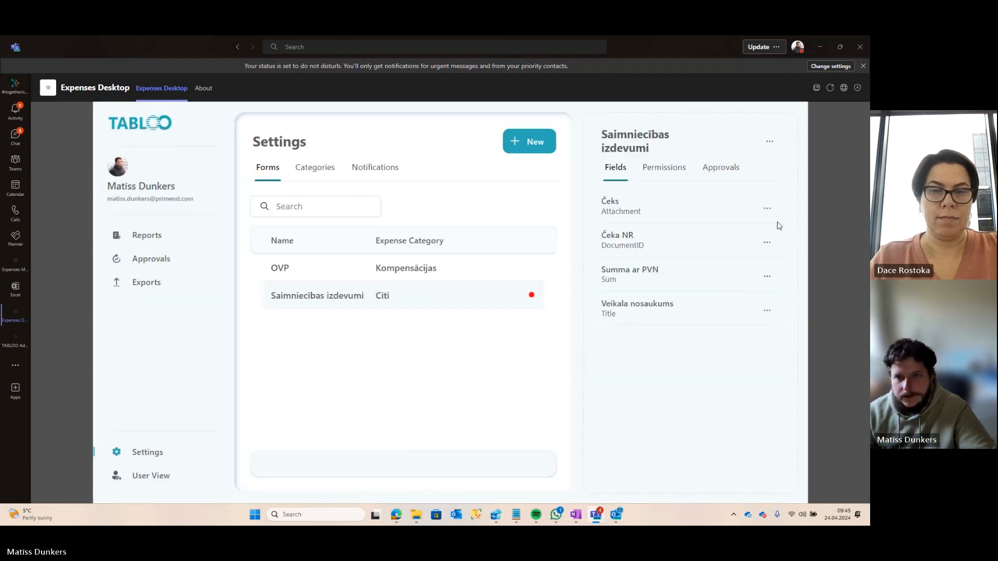
Step: Move the Veikala nosaukums field up to the first place in the form's field list
{"action": "left_click", "coordinate": [763, 311]}
{"action": "left_click", "coordinate": [751, 353]}
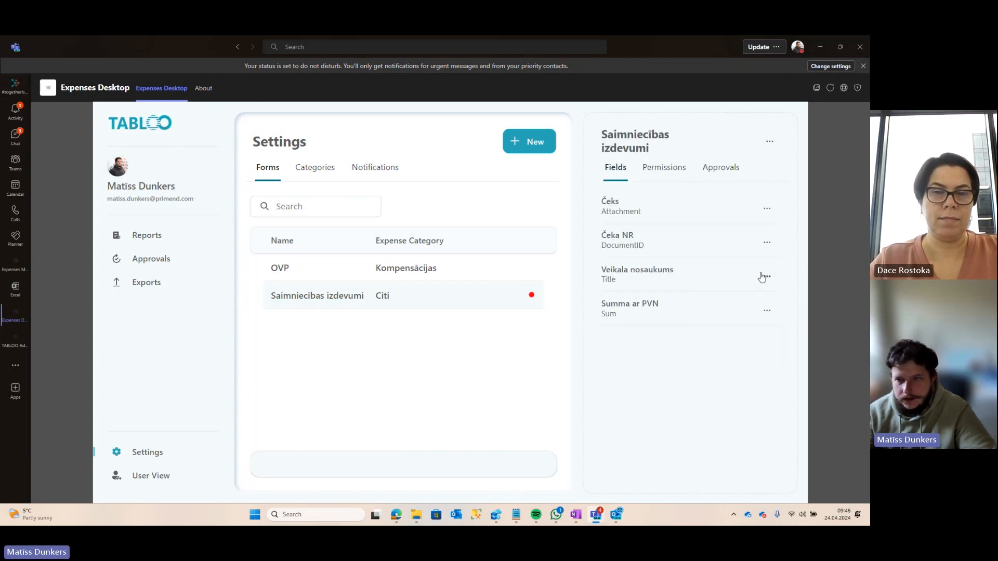
{"action": "left_click", "coordinate": [762, 277]}
{"action": "left_click", "coordinate": [744, 315]}
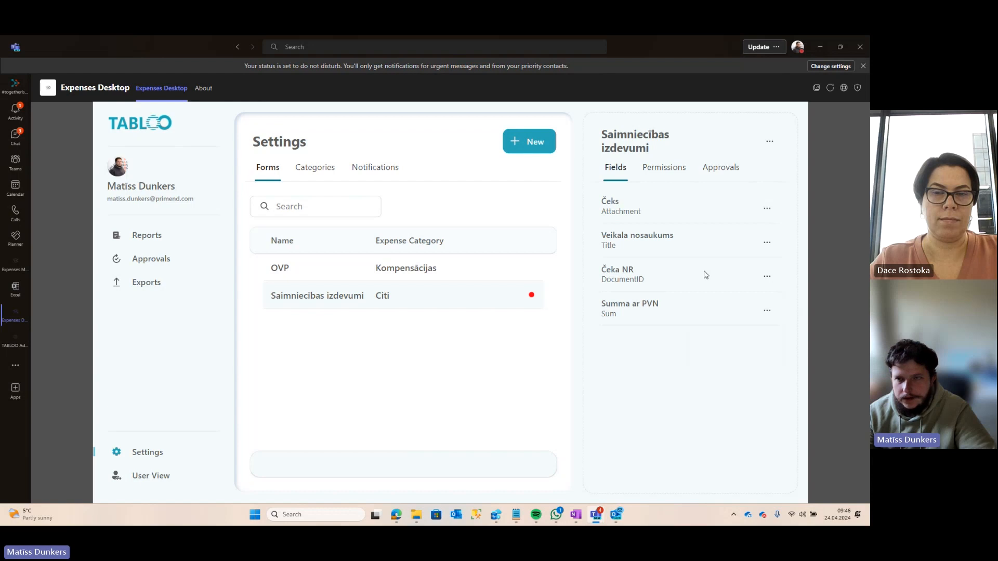
{"action": "left_click", "coordinate": [767, 242]}
{"action": "left_click", "coordinate": [751, 281]}
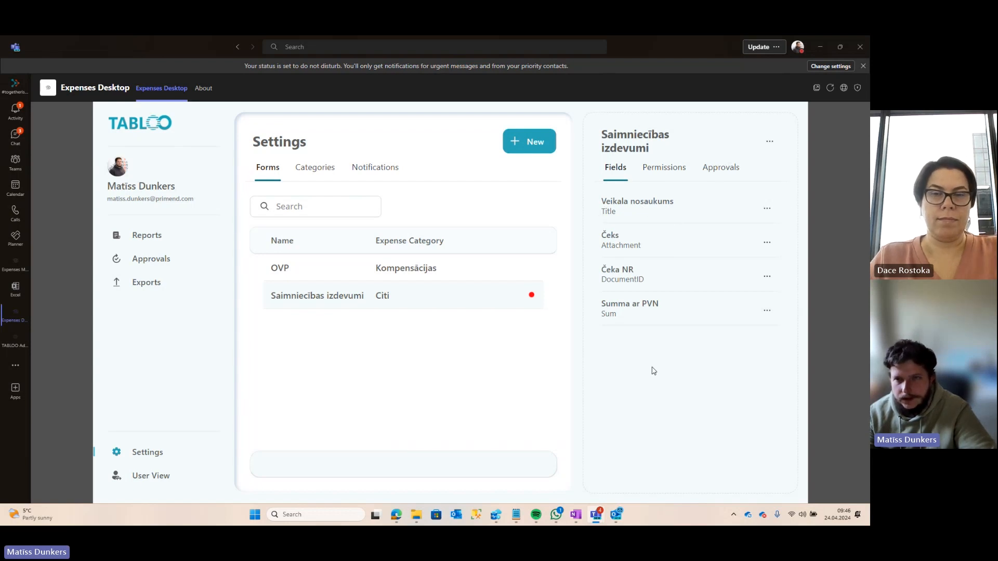
Step: Move the Čeka NR and Summa ar PVN fields above the Čeks attachment field
{"action": "left_click", "coordinate": [767, 283]}
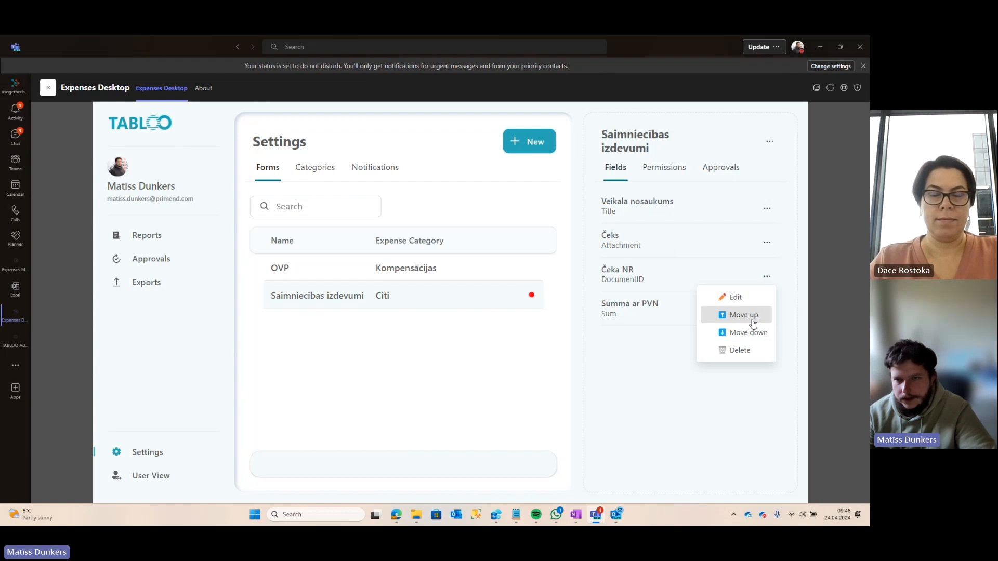
{"action": "left_click", "coordinate": [753, 314]}
{"action": "left_click", "coordinate": [767, 310]}
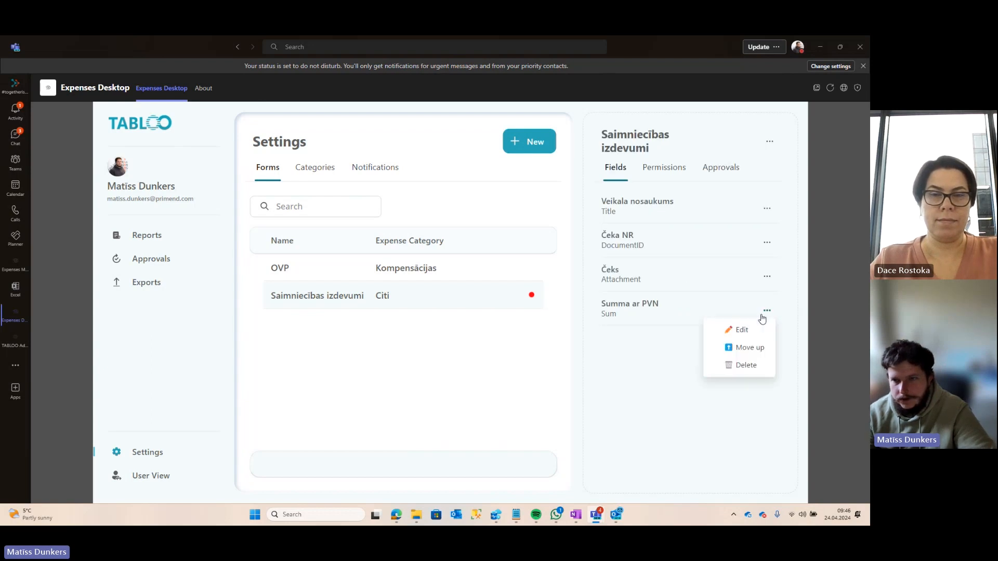
{"action": "left_click", "coordinate": [748, 348]}
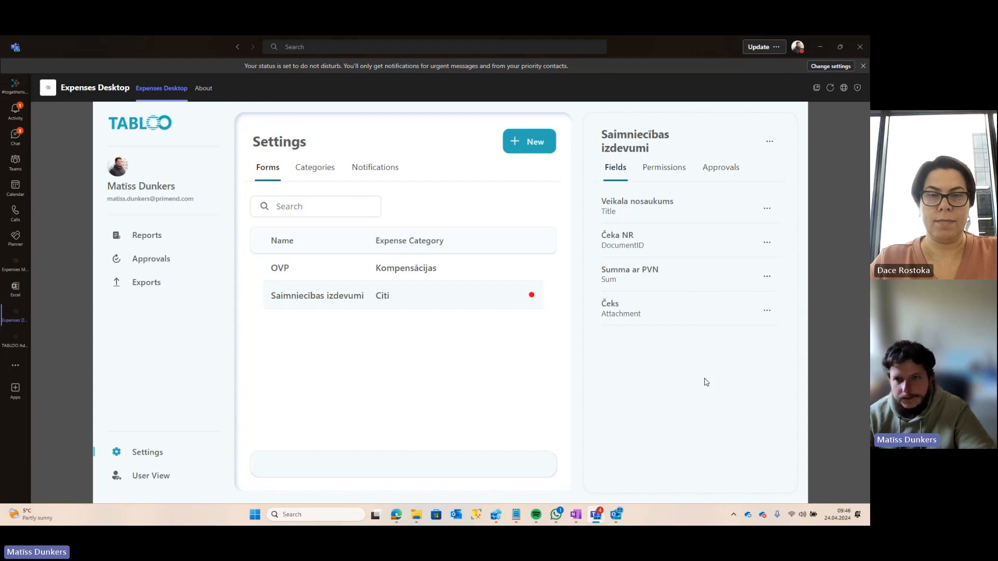
Step: Start a new field for the Saimniecības izdevumi form, named Summa bez PVN with the type Number
{"action": "left_click", "coordinate": [772, 146]}
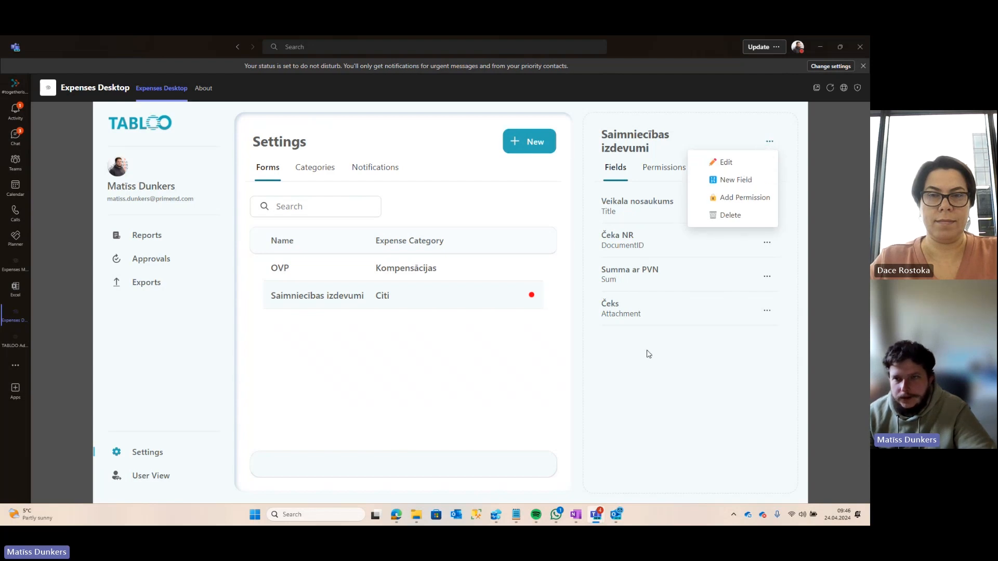
{"action": "left_click", "coordinate": [656, 375]}
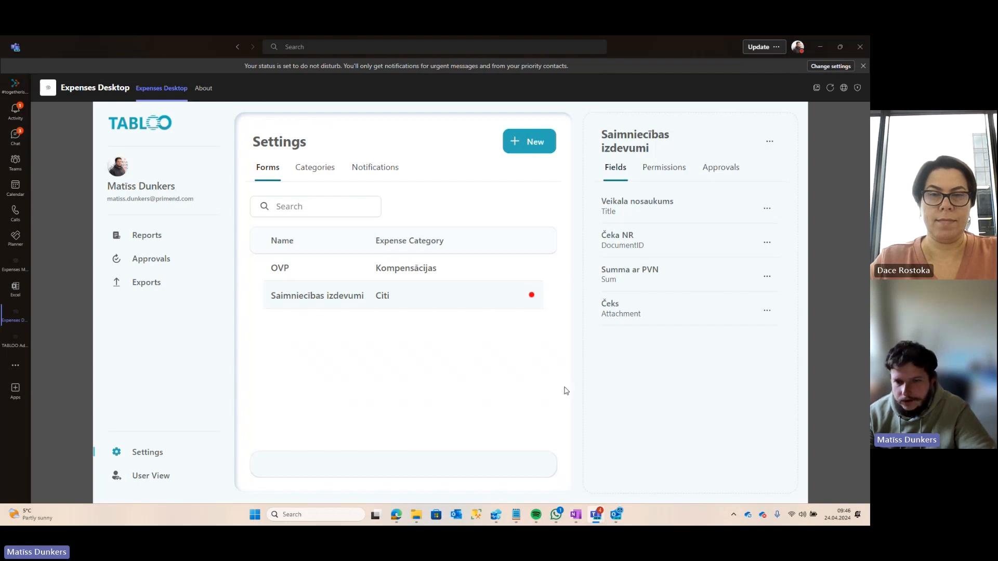
{"action": "left_click", "coordinate": [769, 142]}
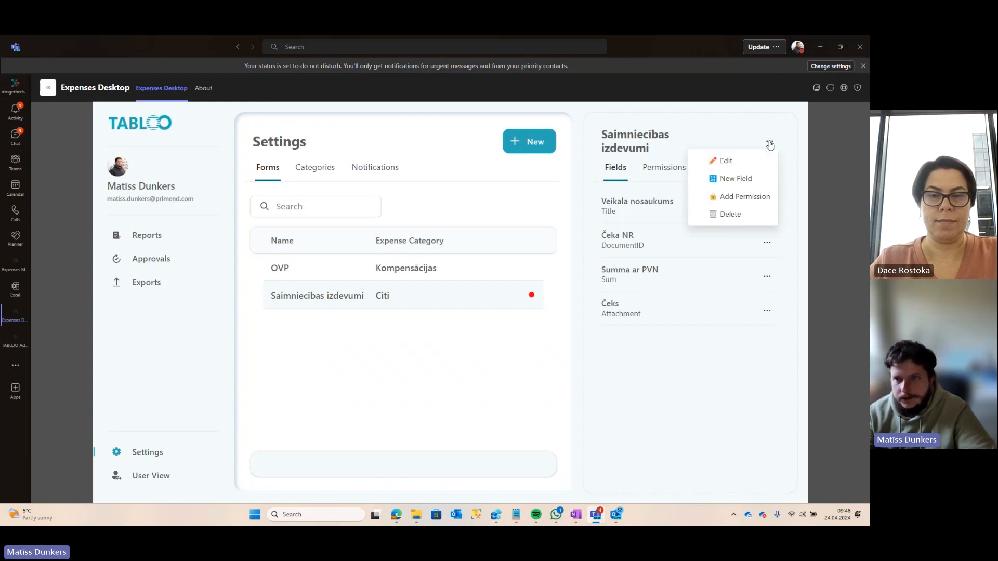
{"action": "left_click", "coordinate": [751, 181]}
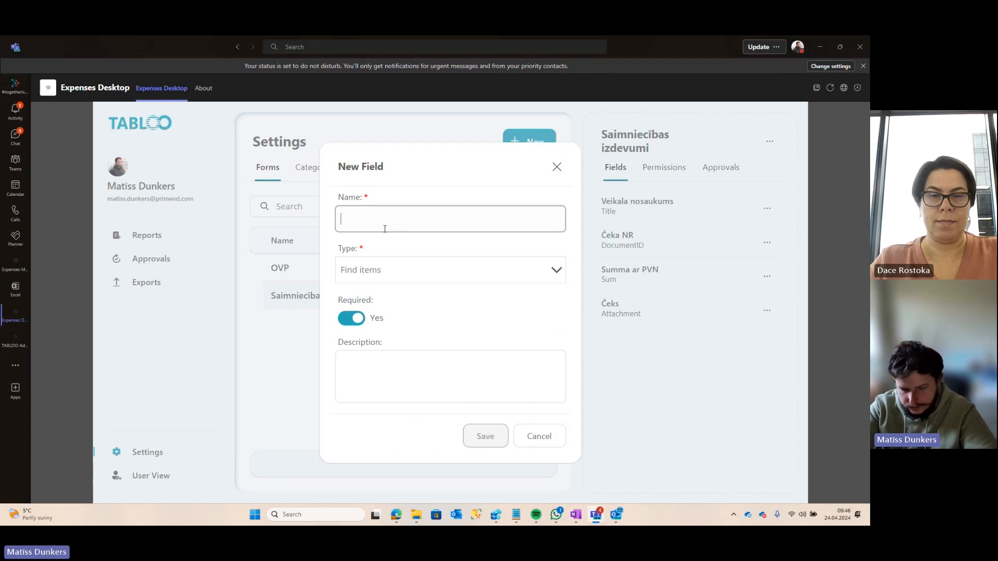
{"action": "type", "text": "Summa b"}
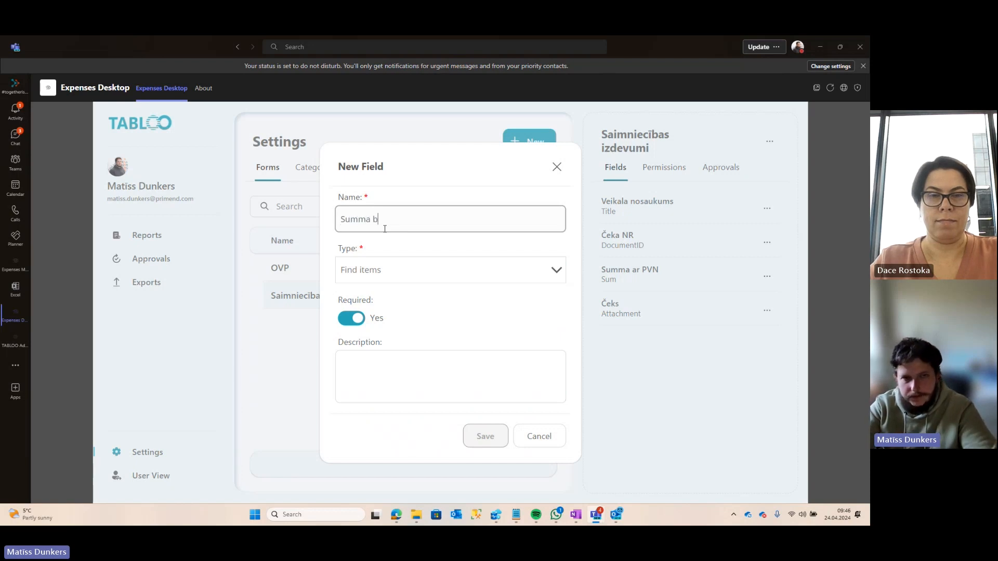
{"action": "type", "text": "ez PVN"}
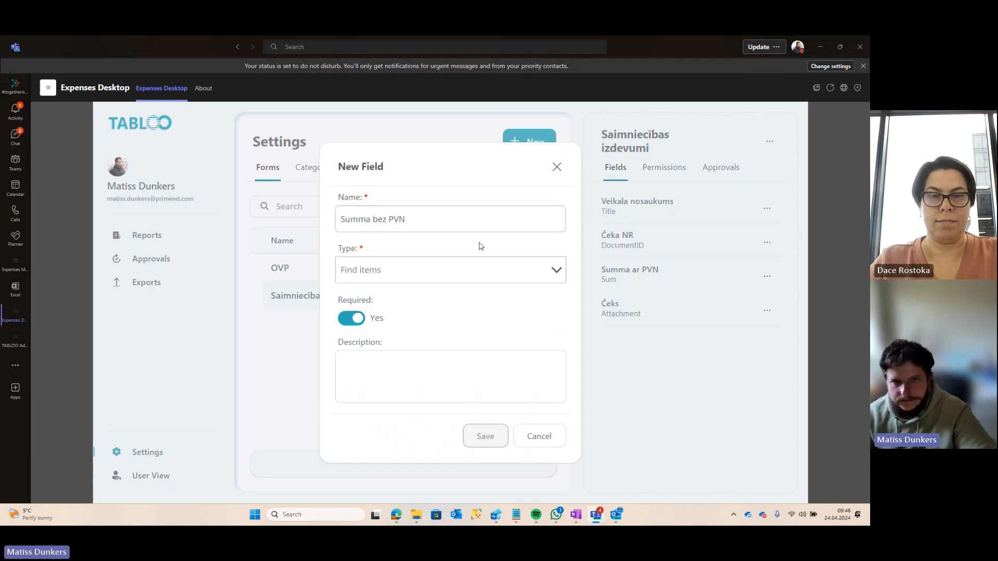
{"action": "left_click", "coordinate": [479, 271]}
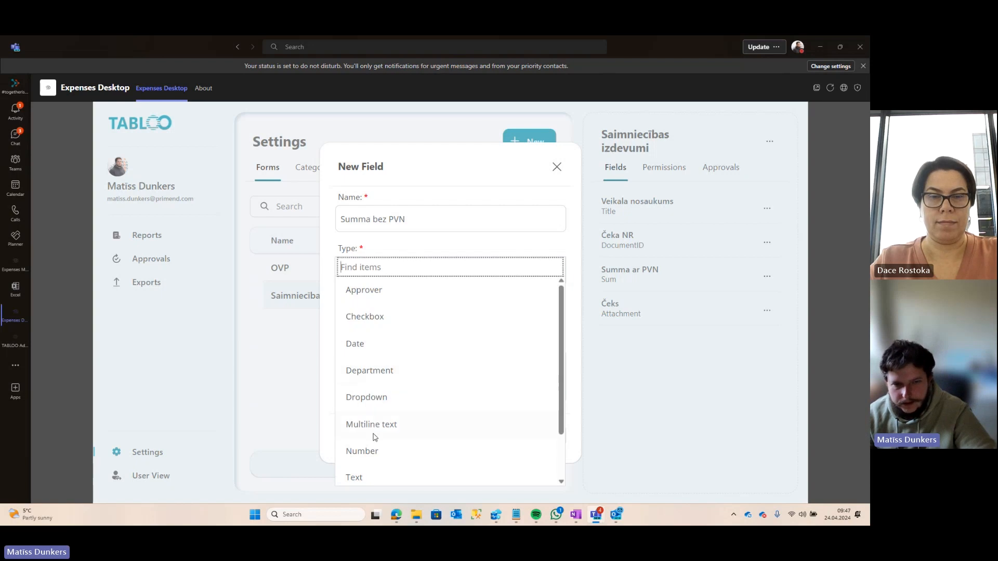
{"action": "left_click", "coordinate": [370, 452]}
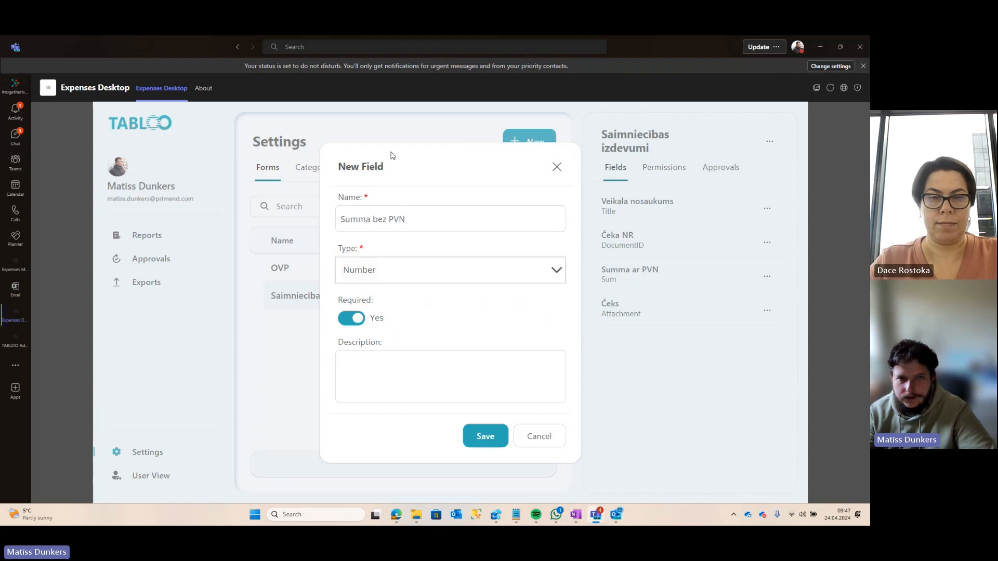
Step: Give the Summa bez PVN field the description "Nelielu aprakstu, kas palīdzēs darbiniekam" and save the field
{"action": "left_click", "coordinate": [383, 369]}
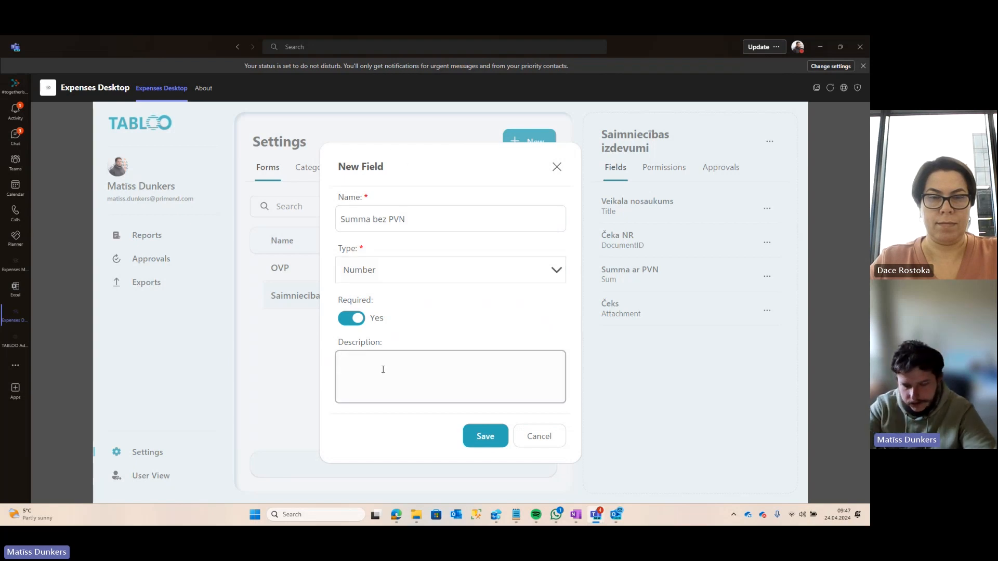
{"action": "type", "text": "Nelielu a"}
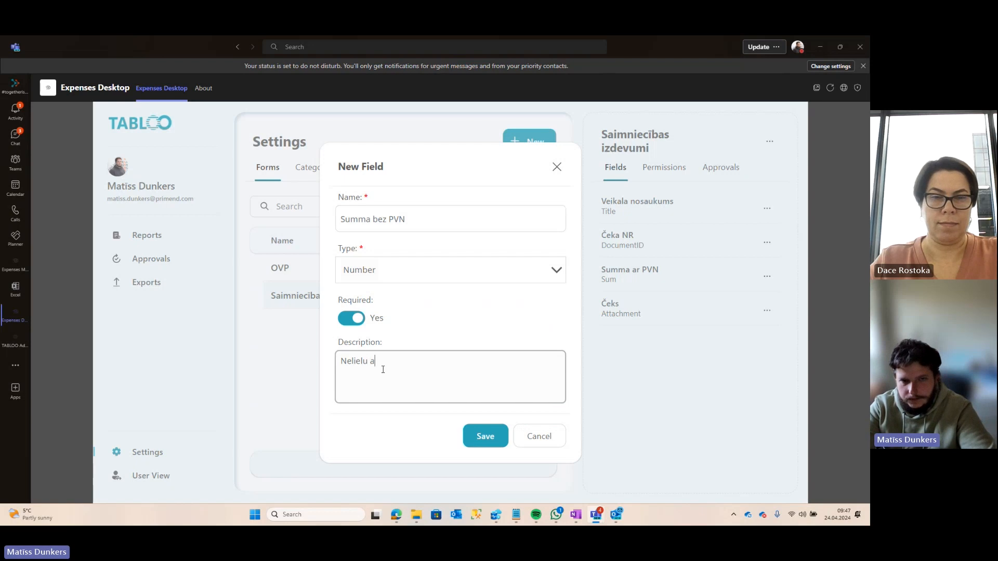
{"action": "type", "text": "prakstu, kas pal"}
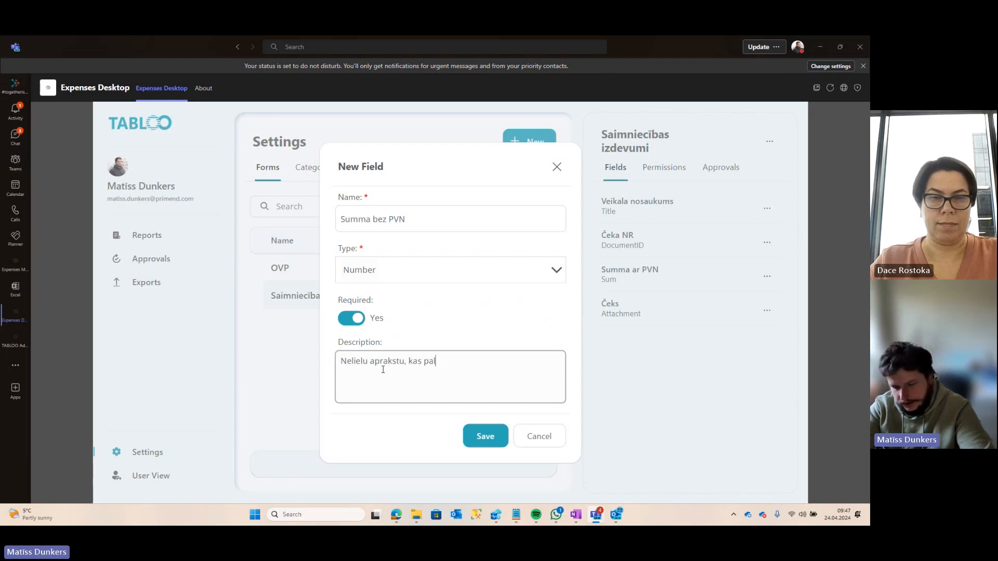
{"action": "type", "text": "īdzēs darbiniekam"}
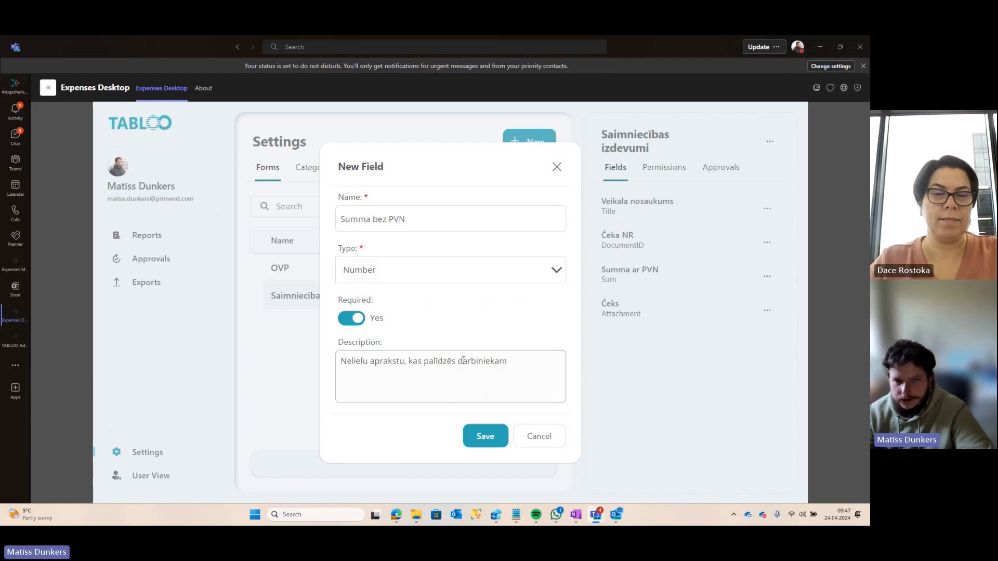
{"action": "left_click", "coordinate": [482, 439]}
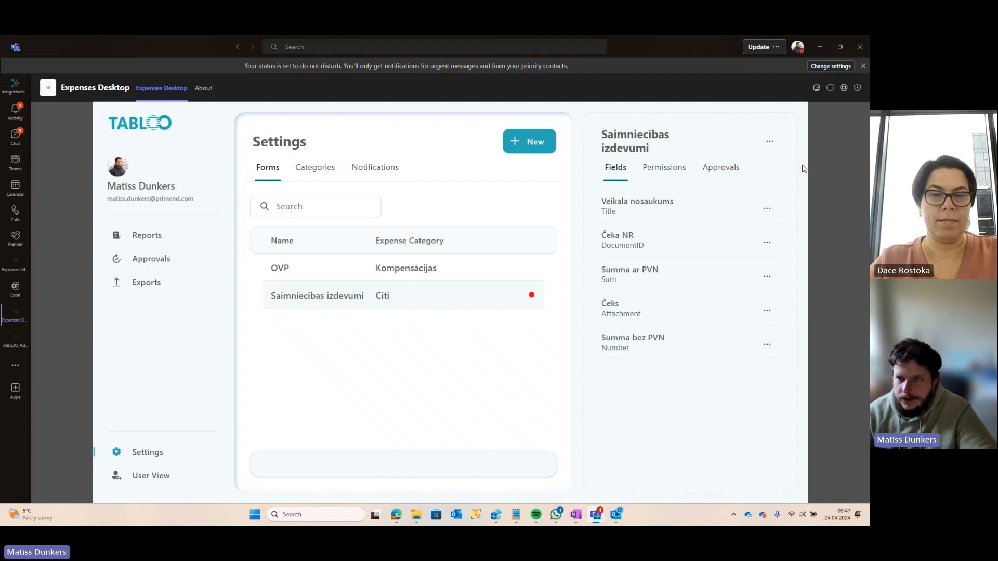
Step: Start a new field for the Saimniecības izdevumi form, named PVN likme with the type PredefinedValue
{"action": "left_click", "coordinate": [770, 142]}
{"action": "left_click", "coordinate": [725, 183]}
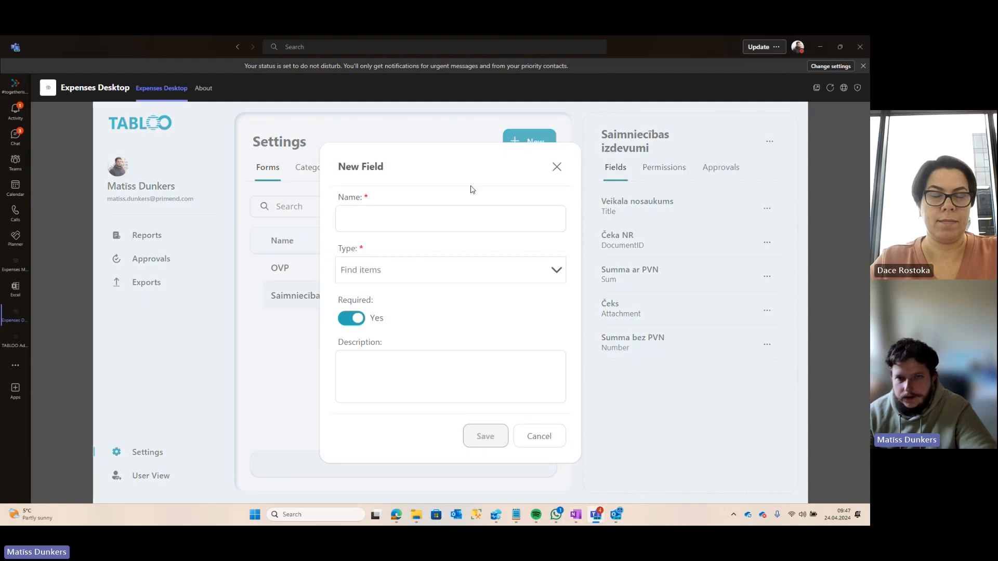
{"action": "left_click", "coordinate": [482, 222]}
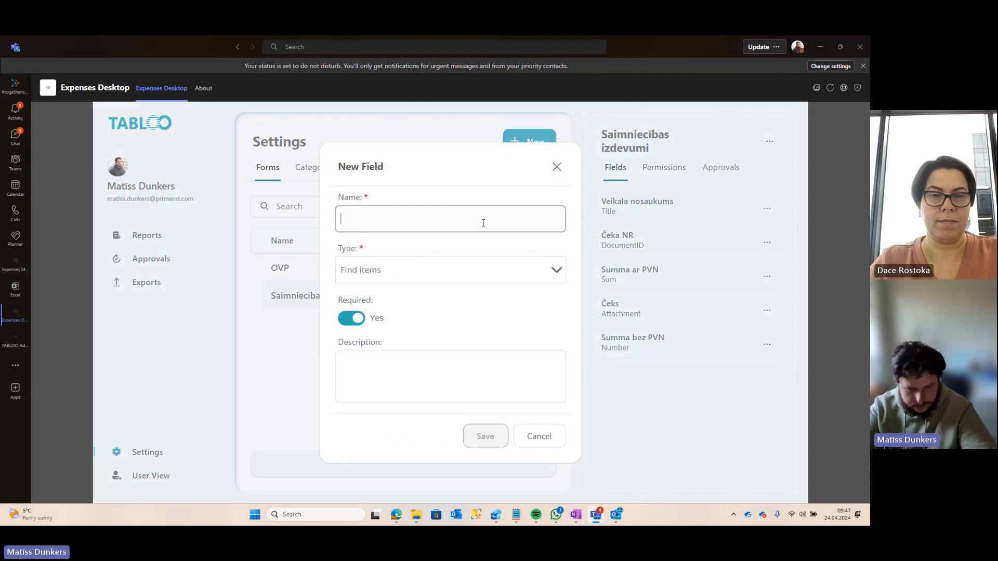
{"action": "type", "text": "PVN l"}
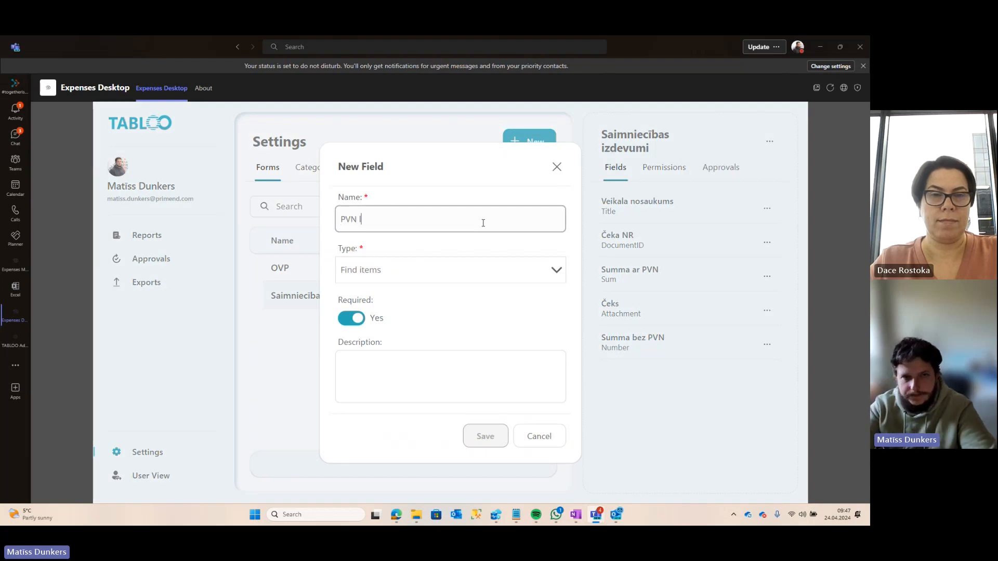
{"action": "type", "text": "ikme"}
{"action": "left_click", "coordinate": [463, 273]}
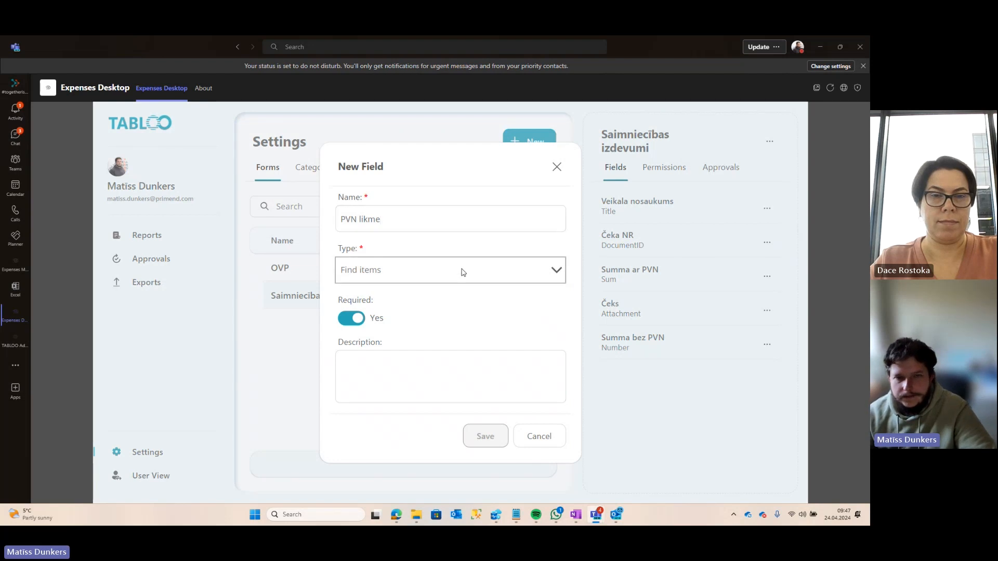
{"action": "scroll", "coordinate": [553, 398], "scroll_direction": "down", "scroll_amount": 2}
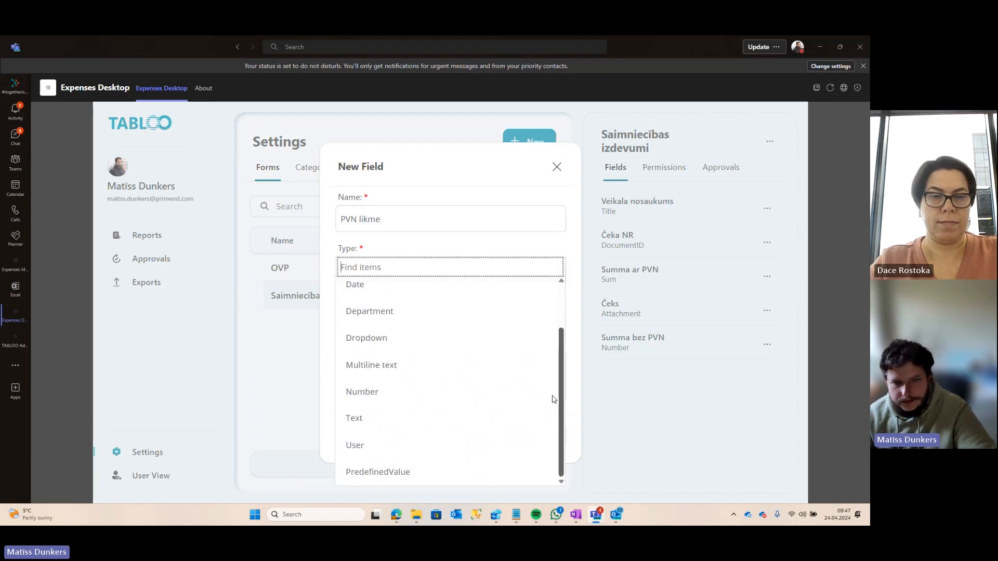
{"action": "scroll", "coordinate": [555, 410], "scroll_direction": "up", "scroll_amount": 2}
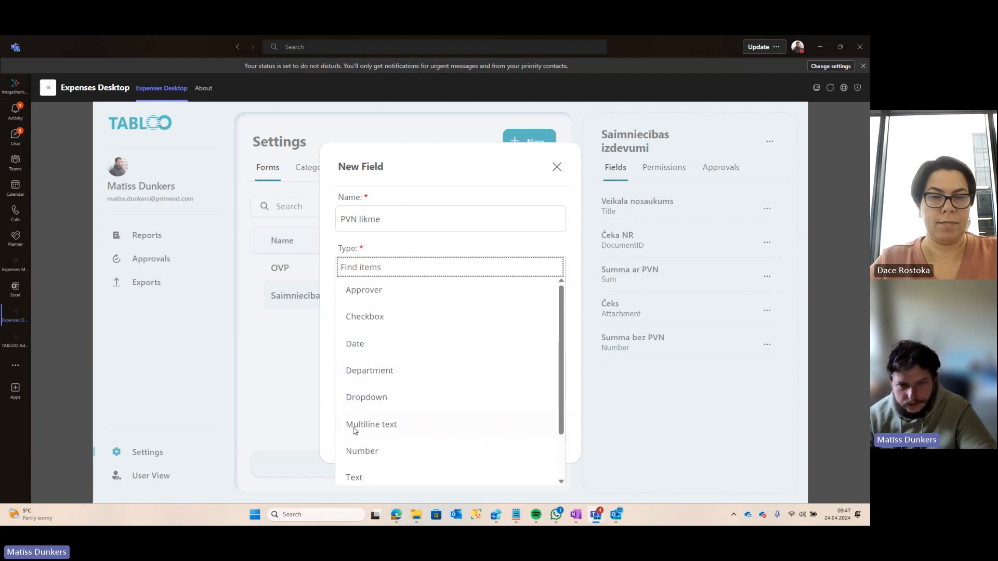
{"action": "scroll", "coordinate": [556, 374], "scroll_direction": "down", "scroll_amount": 2}
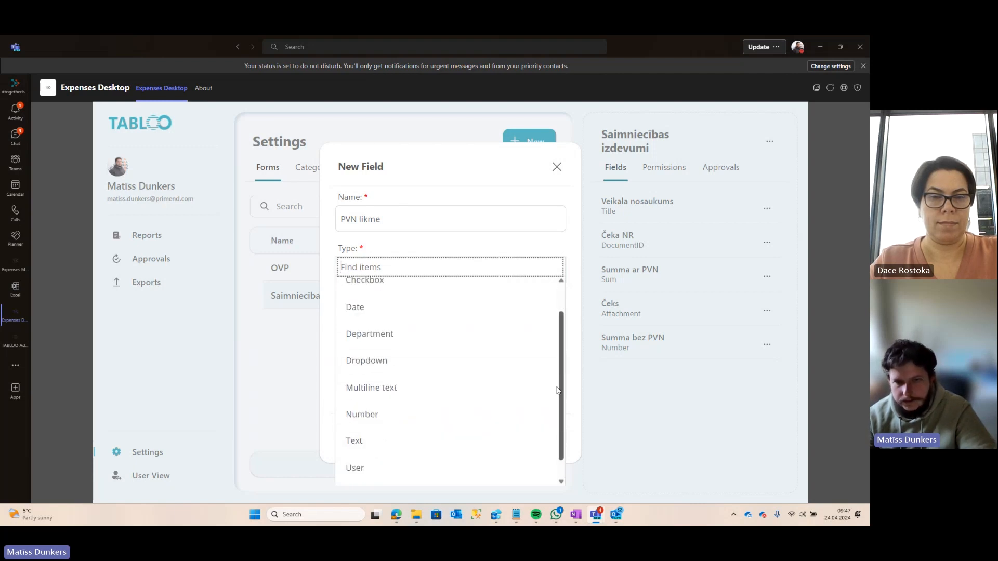
{"action": "left_click", "coordinate": [357, 474]}
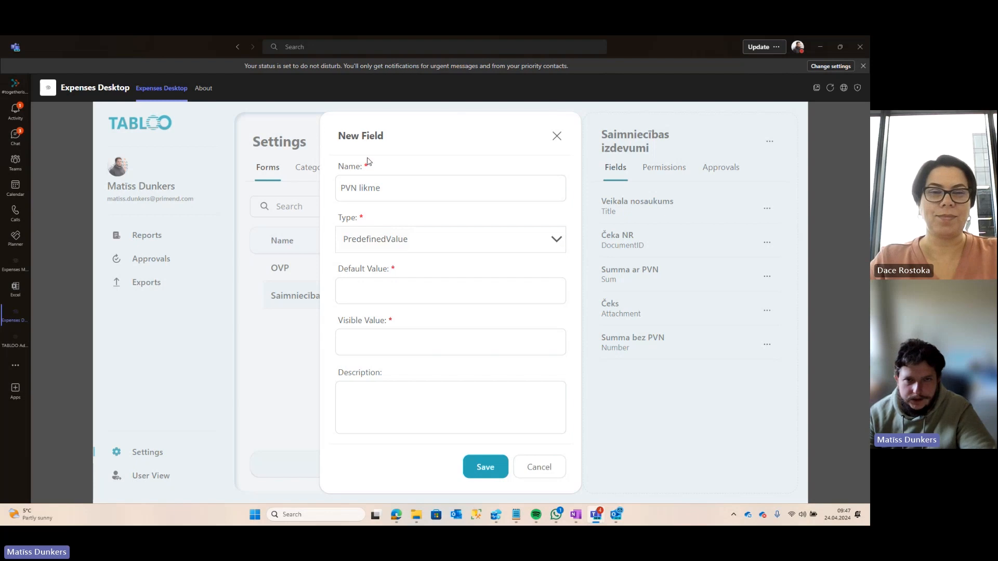
Step: Give the PVN likme field the default value 1.21 and the visible value 21%, and save the field
{"action": "left_click", "coordinate": [339, 298]}
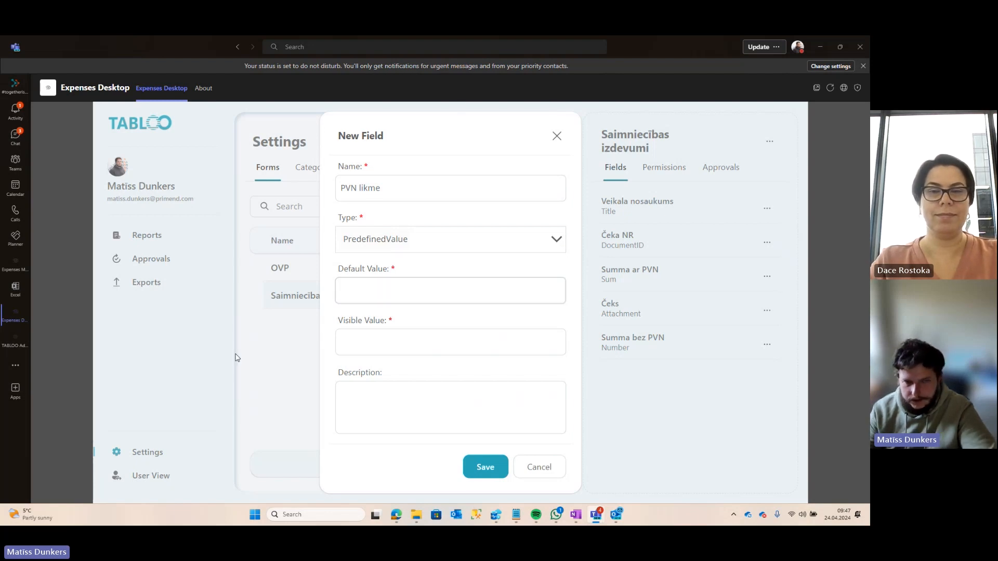
{"action": "left_click", "coordinate": [346, 343]}
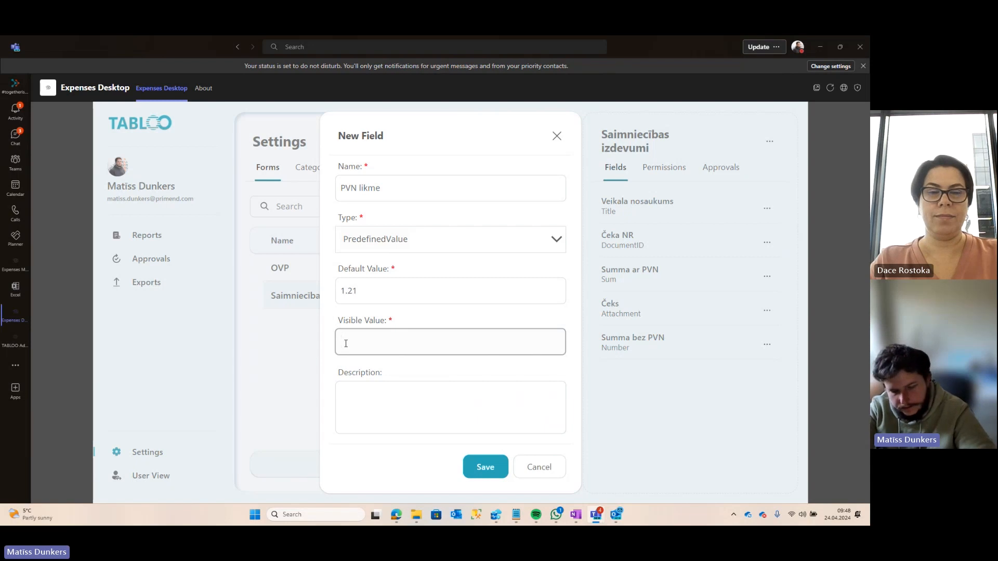
{"action": "type", "text": "2"}
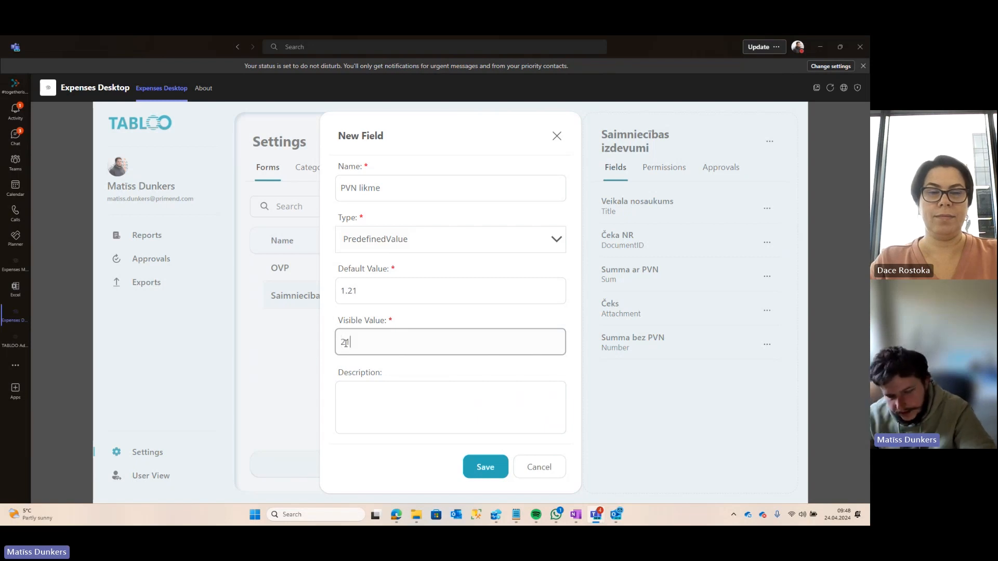
{"action": "type", "text": "1%"}
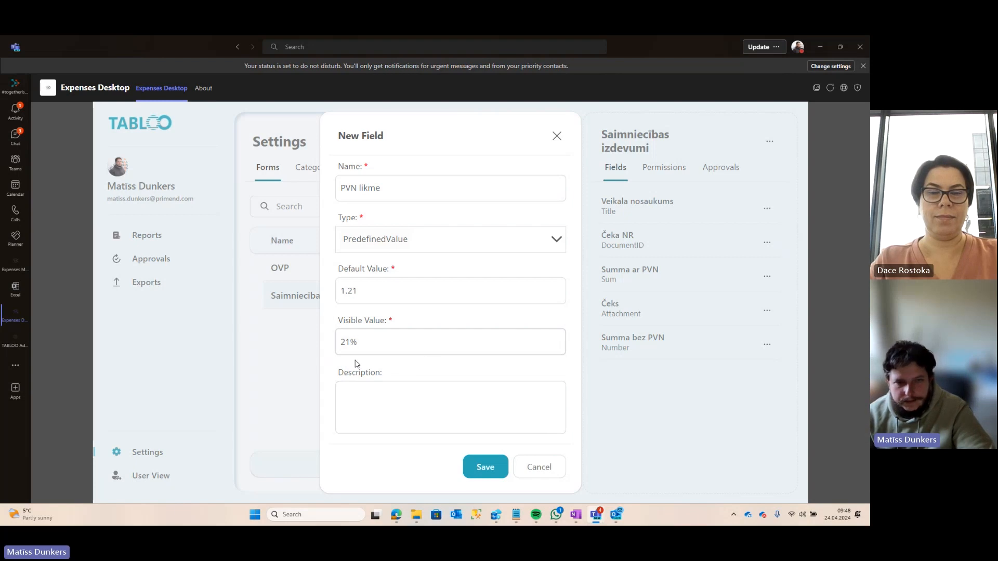
{"action": "left_click", "coordinate": [485, 469]}
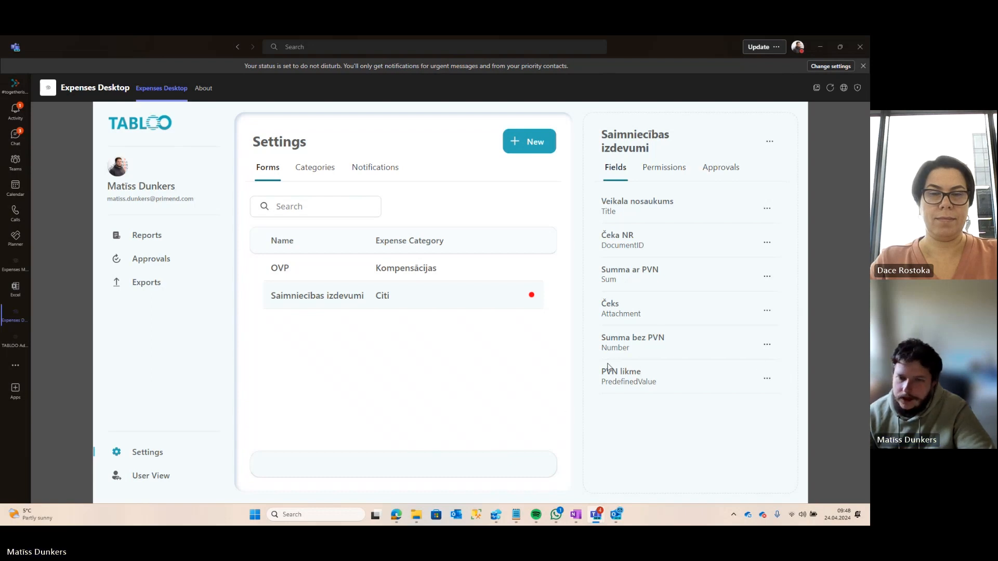
Step: Set the Summa ar PVN field's calculation formula to Summa bez PVN * PVN likme and save it
{"action": "left_click", "coordinate": [767, 379]}
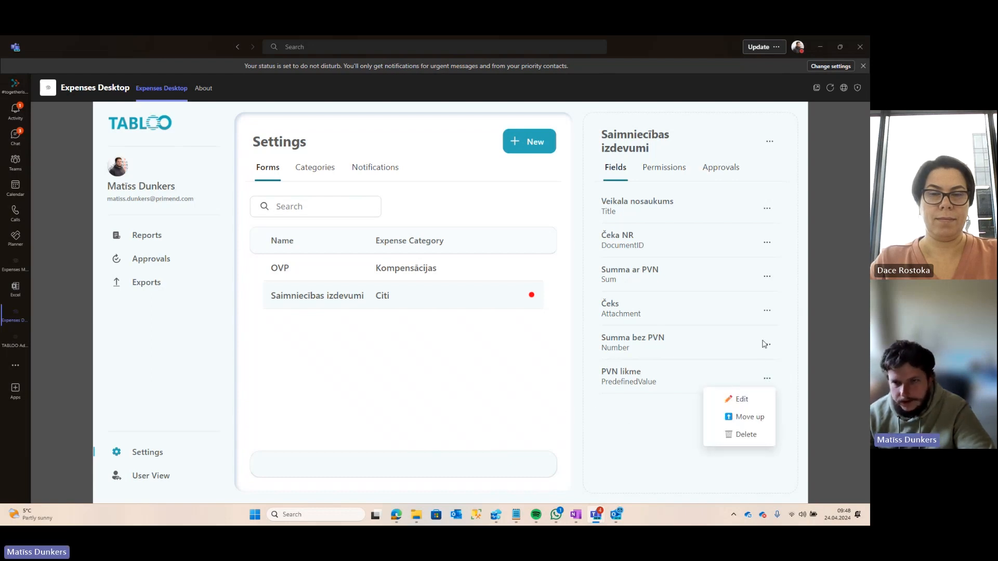
{"action": "left_click", "coordinate": [767, 276]}
{"action": "left_click", "coordinate": [730, 295]}
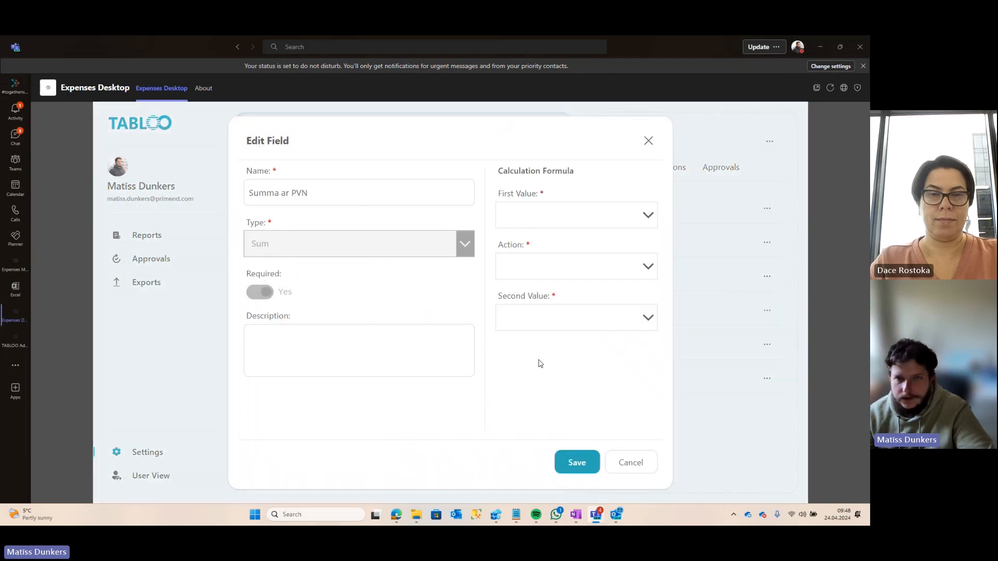
{"action": "left_click", "coordinate": [569, 216]}
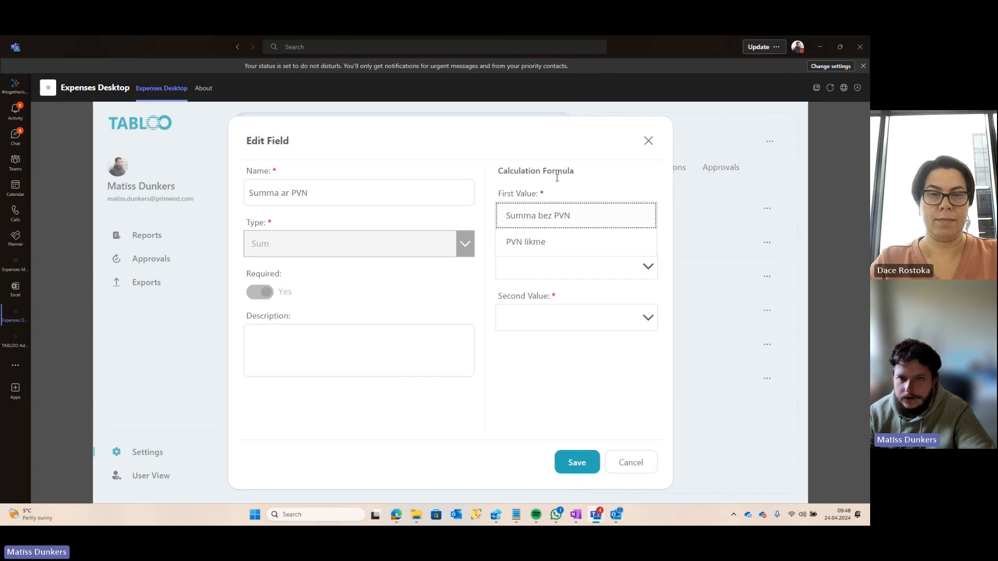
{"action": "left_click", "coordinate": [511, 215]}
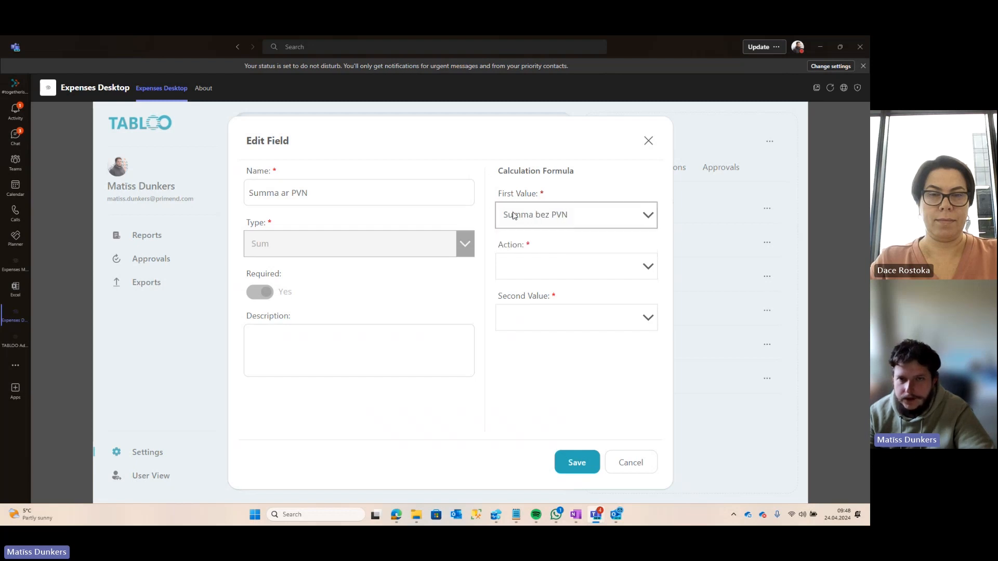
{"action": "left_click", "coordinate": [528, 269]}
{"action": "left_click", "coordinate": [512, 325]}
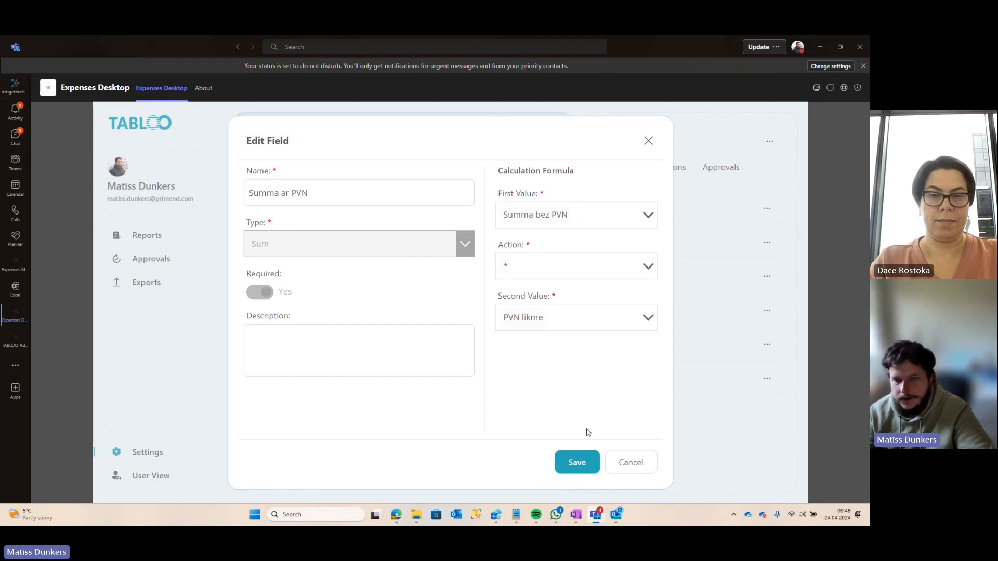
{"action": "left_click", "coordinate": [574, 459]}
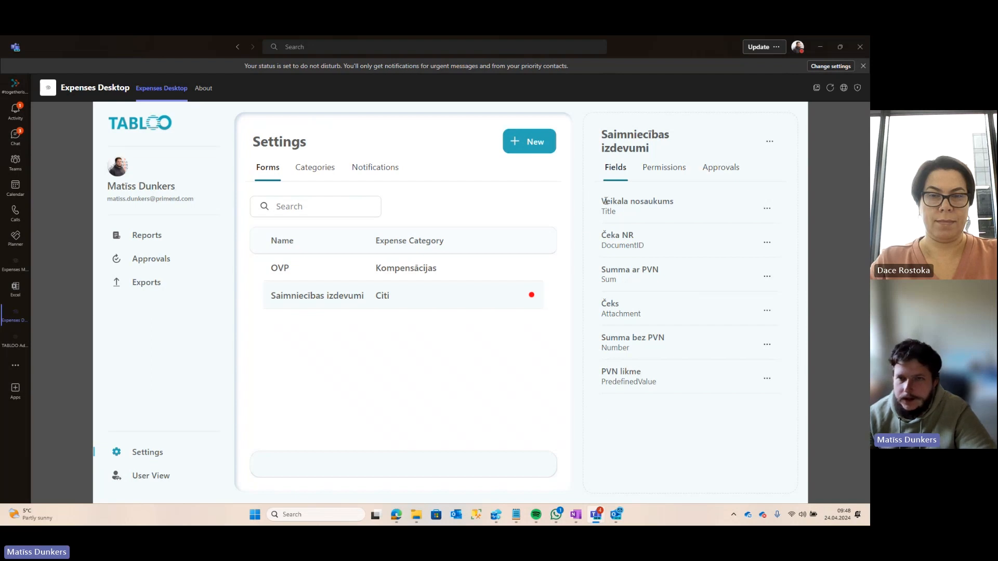
Step: Move the Summa ar PVN field down below Summa bez PVN, and Summa bez PVN up above the Čeks attachment field
{"action": "left_click_drag", "start_coordinate": [603, 201], "coordinate": [673, 202]}
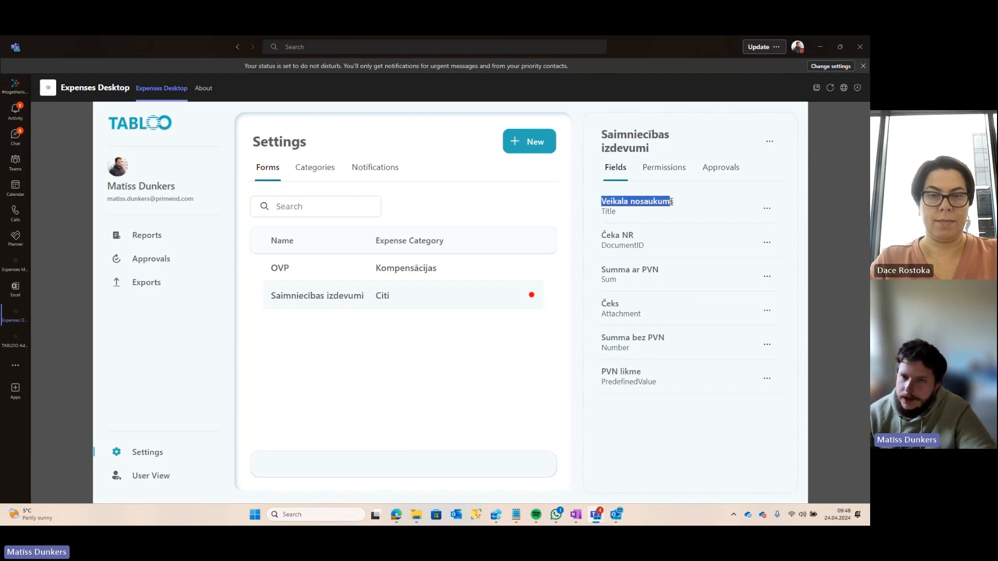
{"action": "left_click", "coordinate": [667, 202]}
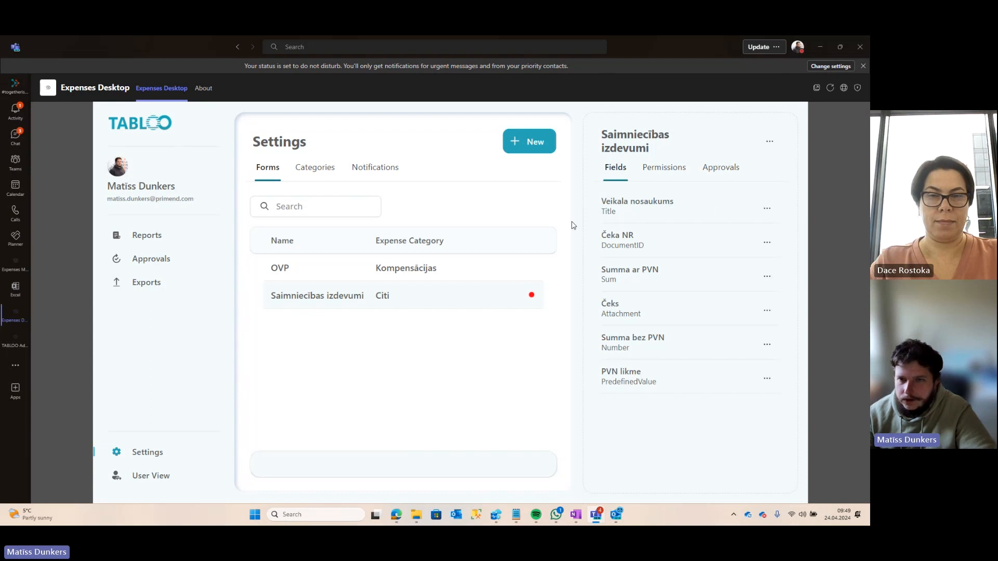
{"action": "left_click", "coordinate": [768, 277]}
{"action": "left_click", "coordinate": [754, 331]}
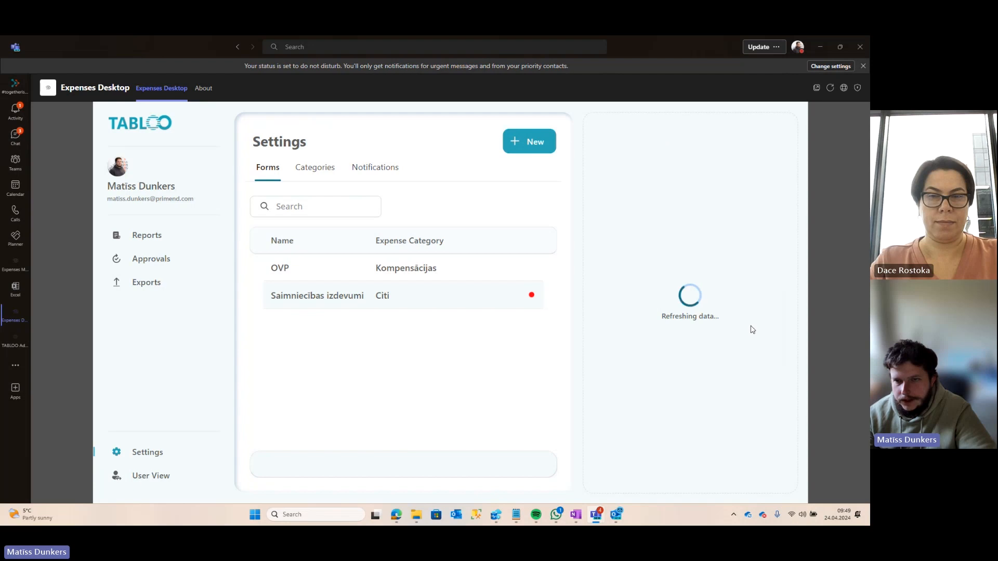
{"action": "left_click", "coordinate": [766, 311]}
{"action": "left_click", "coordinate": [763, 361]}
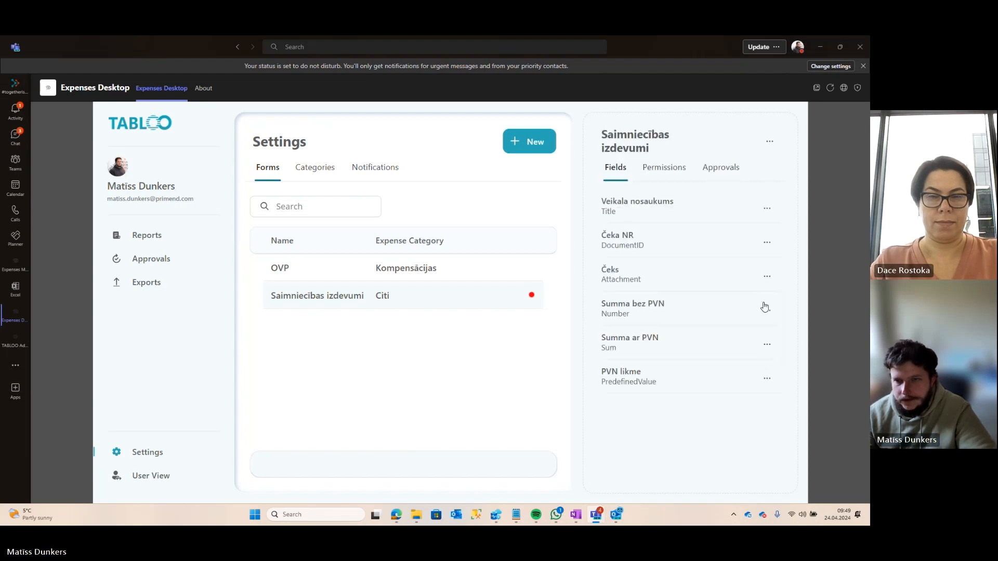
{"action": "left_click", "coordinate": [766, 312]}
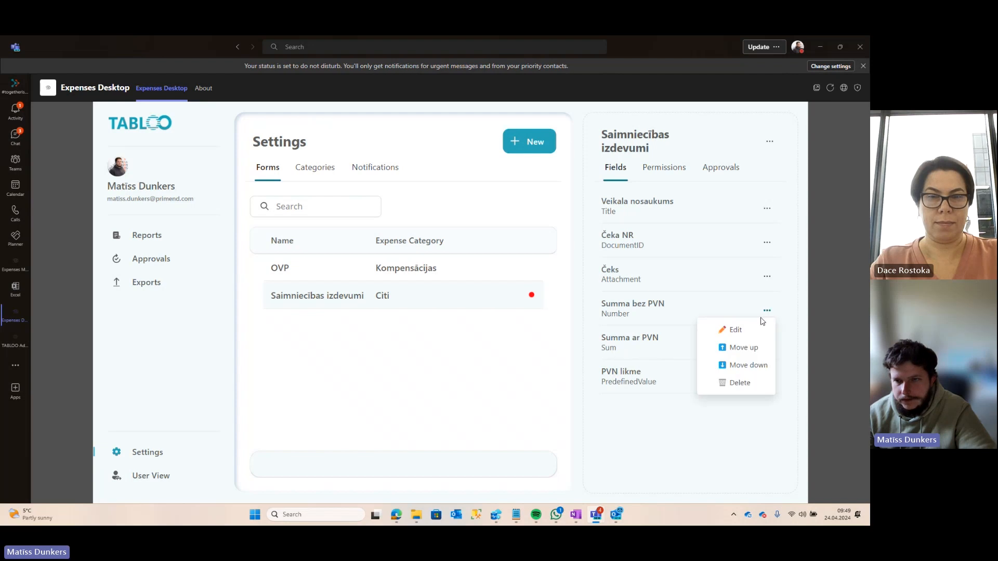
{"action": "left_click", "coordinate": [752, 346]}
Step: Move the PVN likme field up directly below Summa bez PVN, and Summa ar PVN above the Čeks field
{"action": "left_click", "coordinate": [766, 379]}
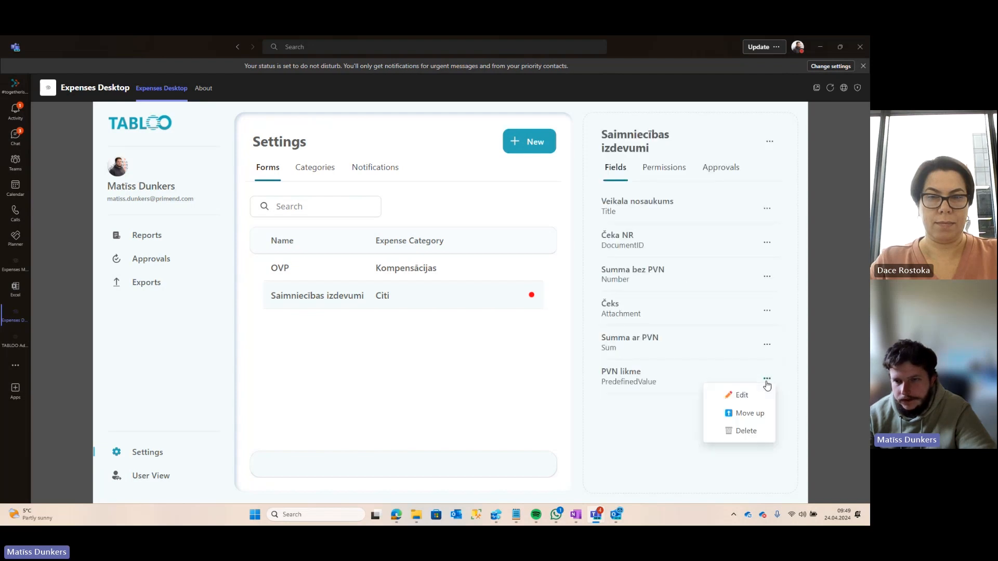
{"action": "left_click", "coordinate": [755, 414]}
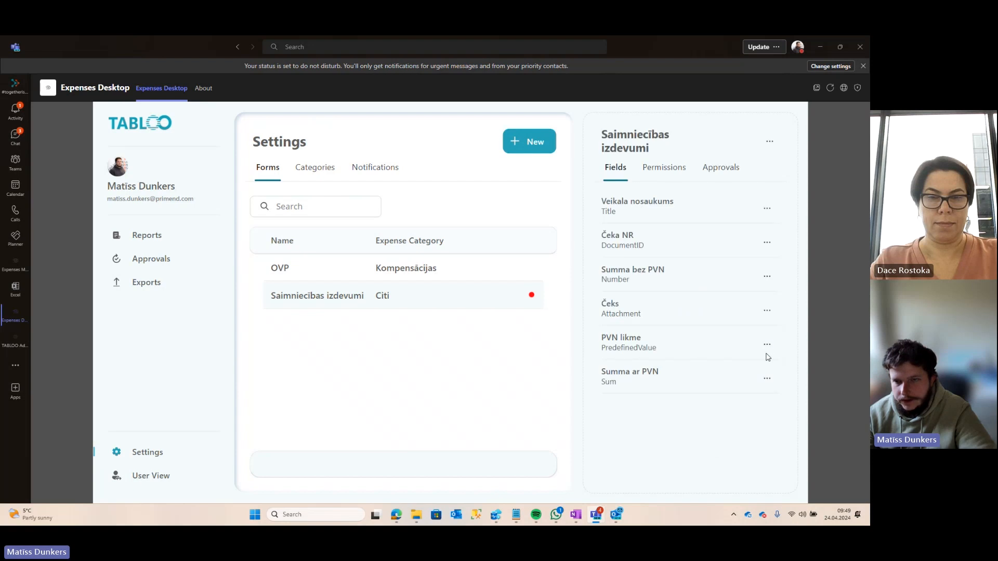
{"action": "left_click", "coordinate": [766, 346]}
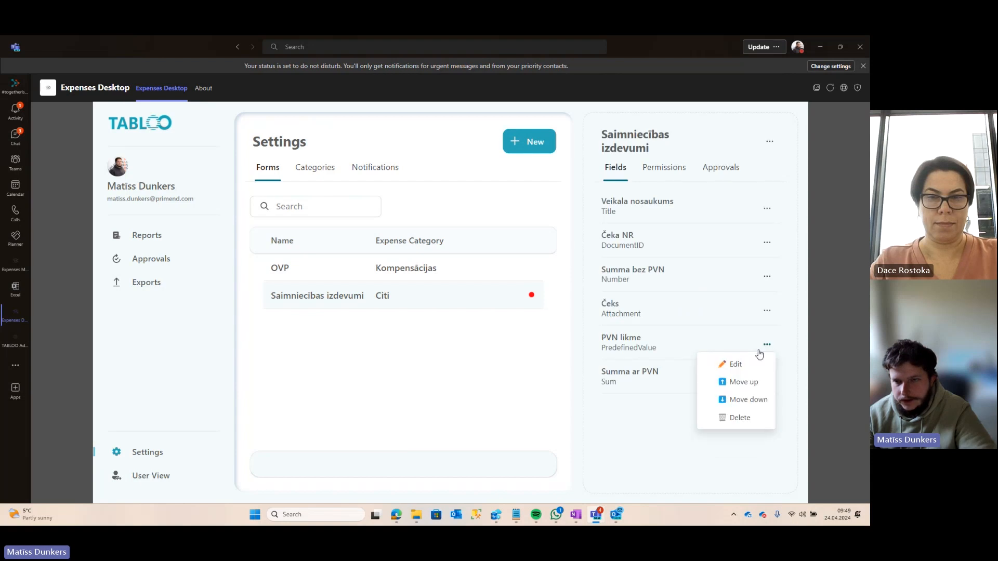
{"action": "left_click", "coordinate": [745, 388]}
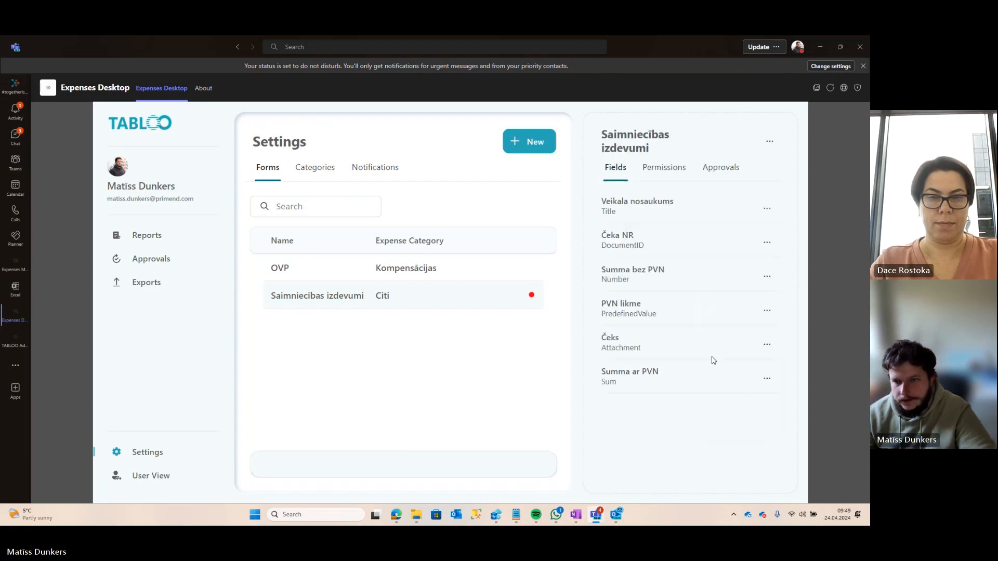
{"action": "left_click", "coordinate": [767, 380]}
{"action": "left_click", "coordinate": [751, 418]}
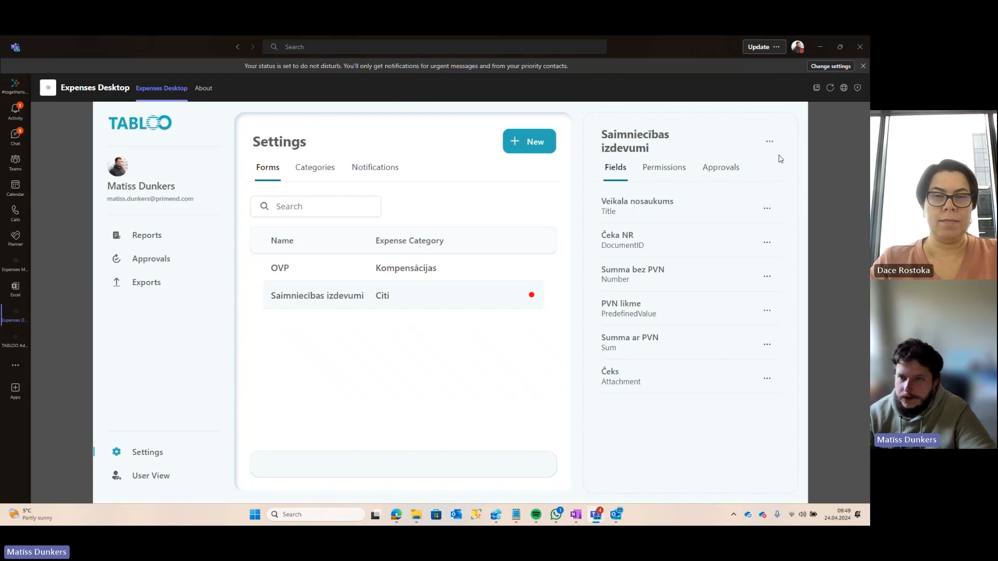
Step: Add a permission for the All Users group to the Saimniecības izdevumi form and save it
{"action": "left_click", "coordinate": [676, 172]}
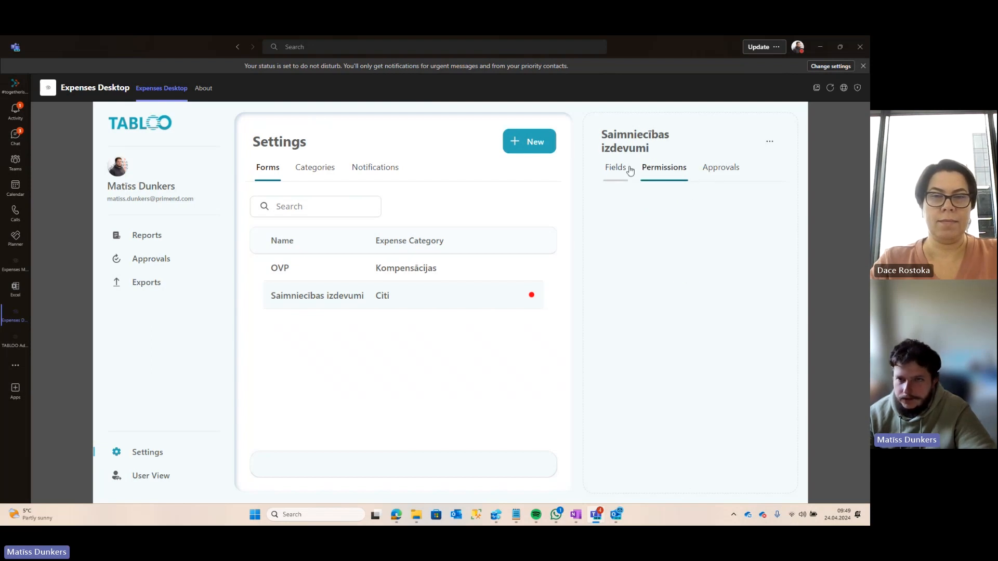
{"action": "left_click", "coordinate": [628, 173]}
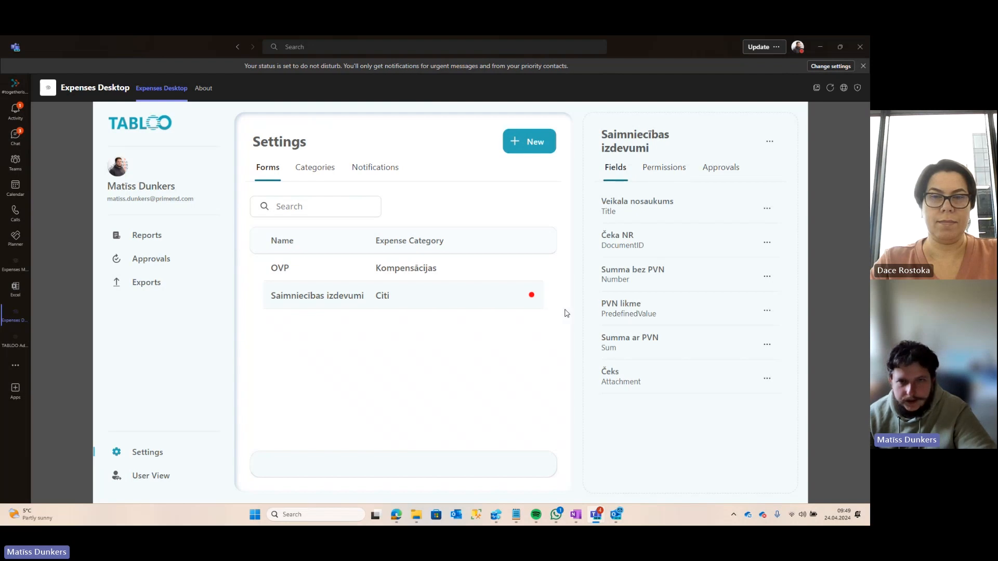
{"action": "left_click", "coordinate": [769, 142]}
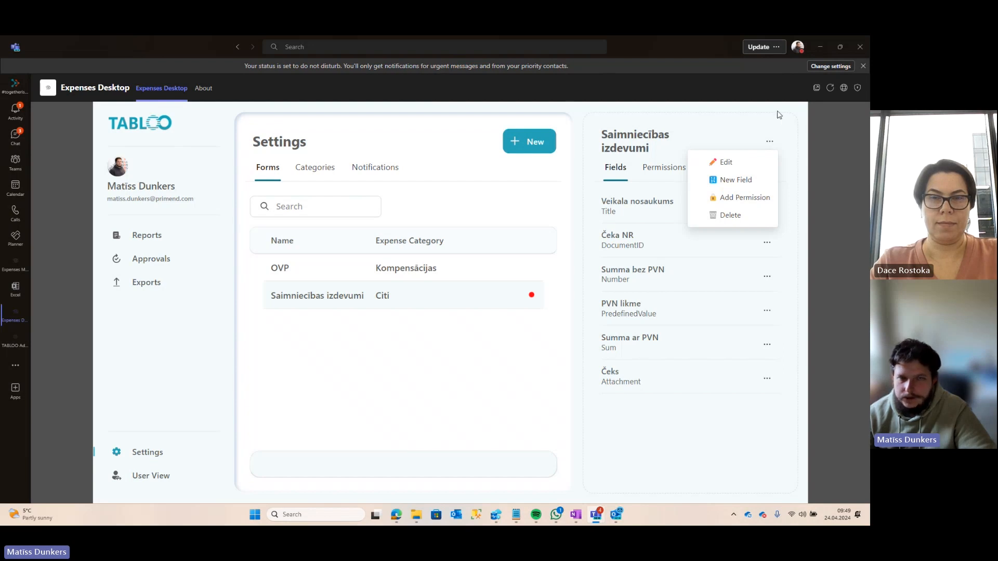
{"action": "left_click", "coordinate": [720, 198]}
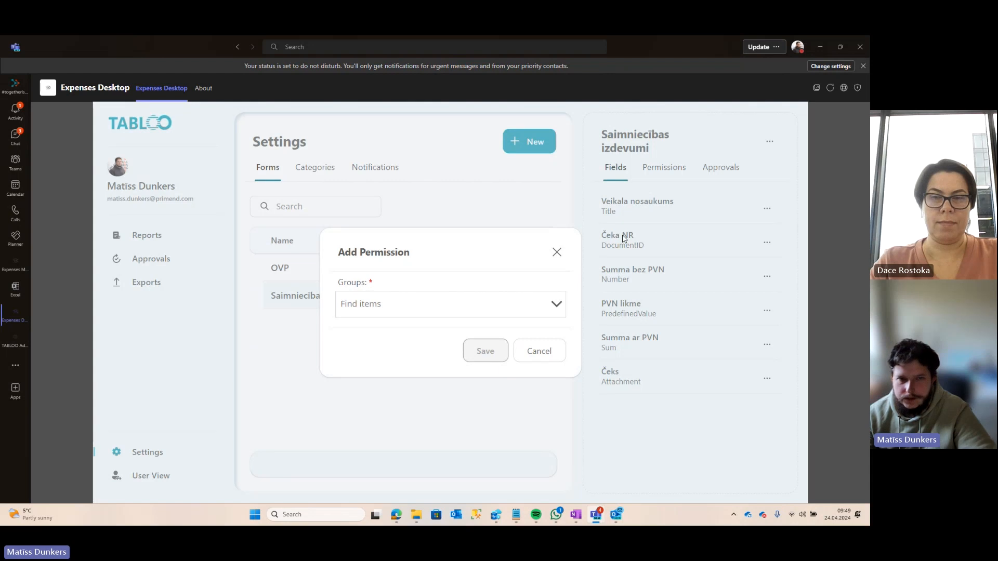
{"action": "left_click", "coordinate": [552, 308]}
{"action": "scroll", "coordinate": [562, 333], "scroll_direction": "down", "scroll_amount": 2}
{"action": "scroll", "coordinate": [561, 334], "scroll_direction": "up", "scroll_amount": 2}
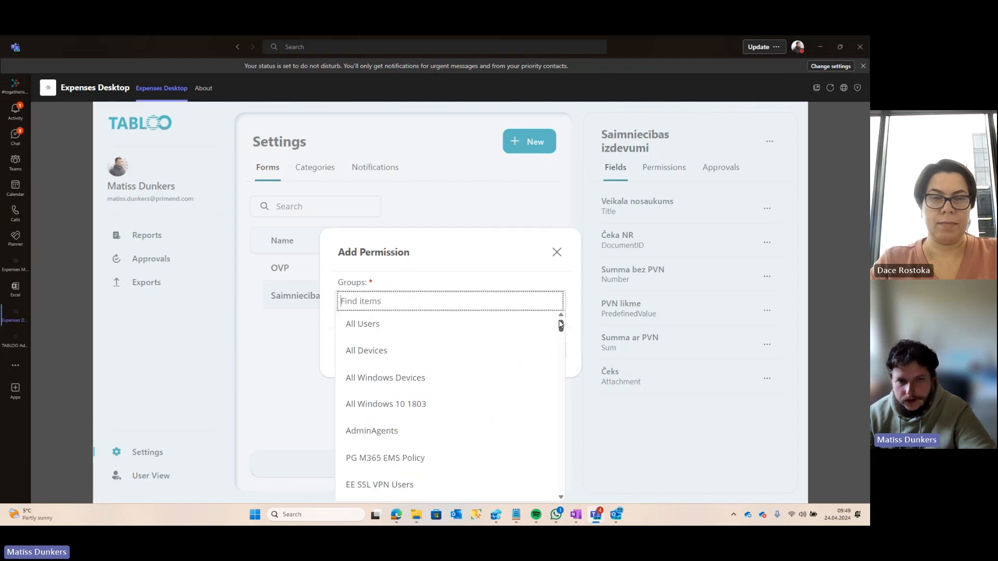
{"action": "left_click", "coordinate": [397, 325]}
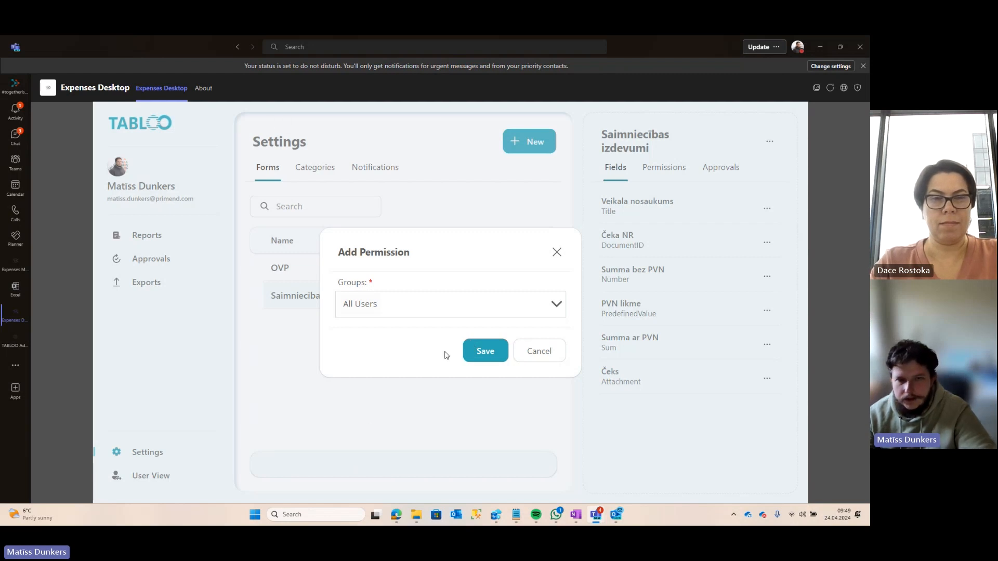
{"action": "left_click", "coordinate": [493, 348]}
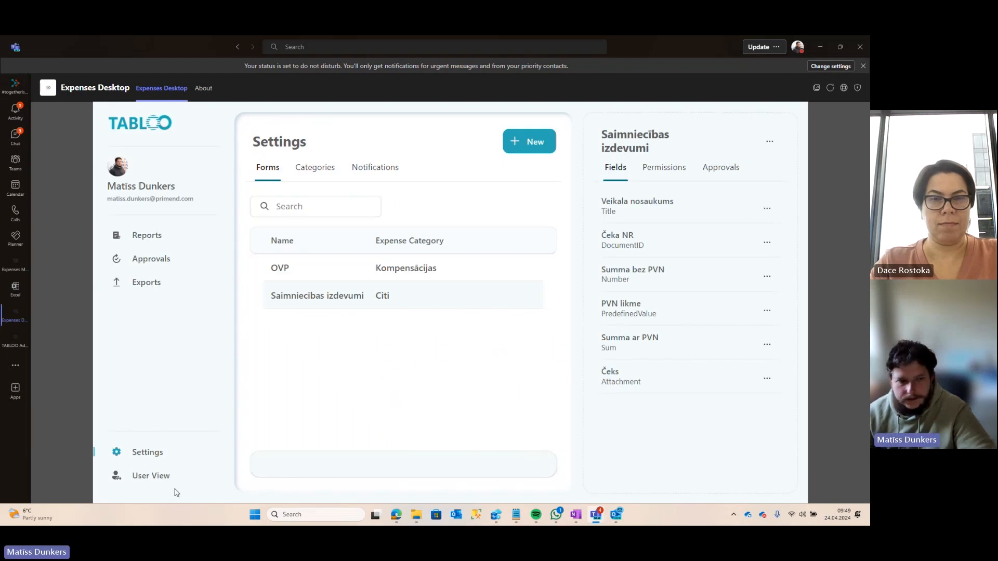
Step: Switch to the user view and create a new expense report with a new expense in it
{"action": "left_click", "coordinate": [155, 480]}
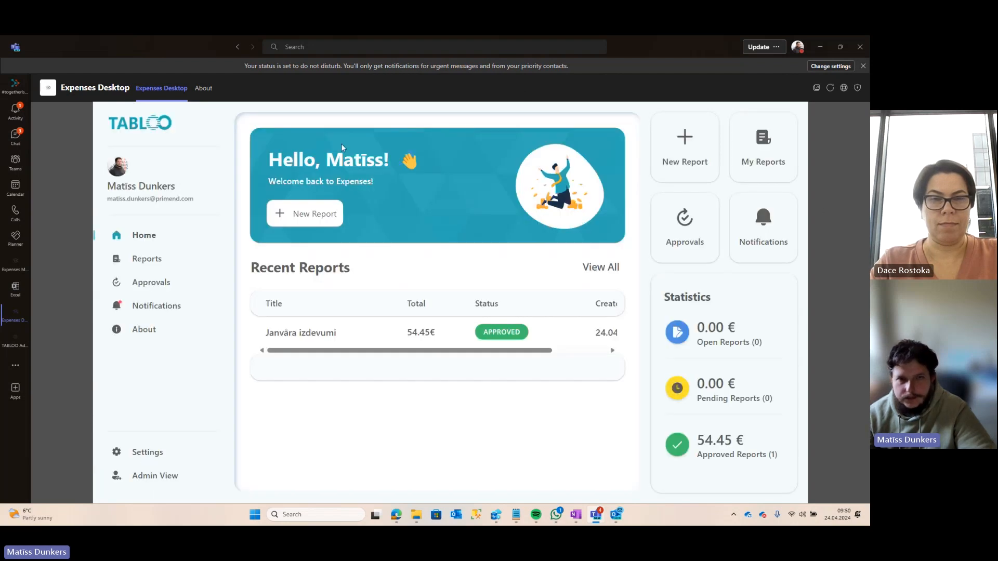
{"action": "left_click", "coordinate": [310, 214]}
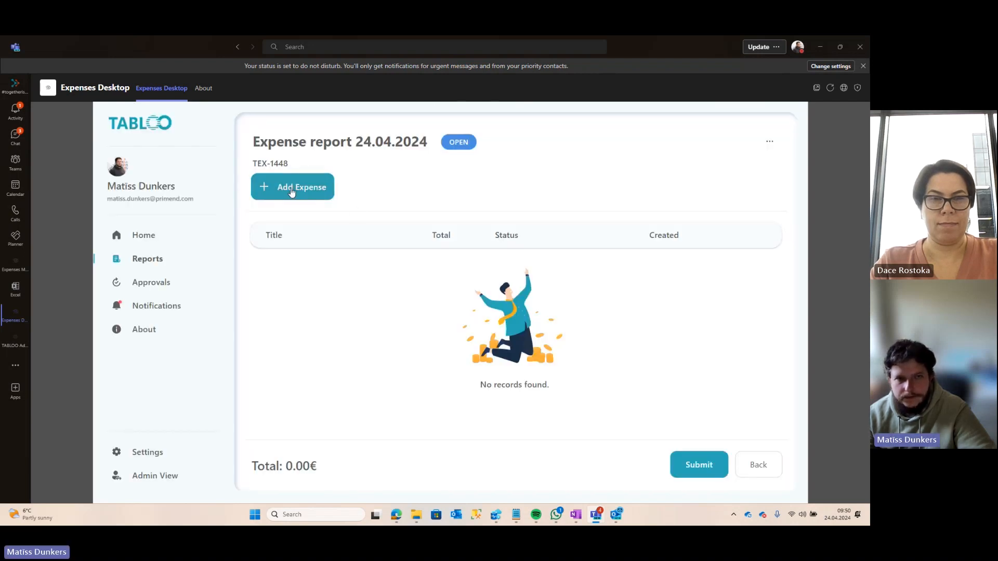
{"action": "left_click", "coordinate": [291, 192]}
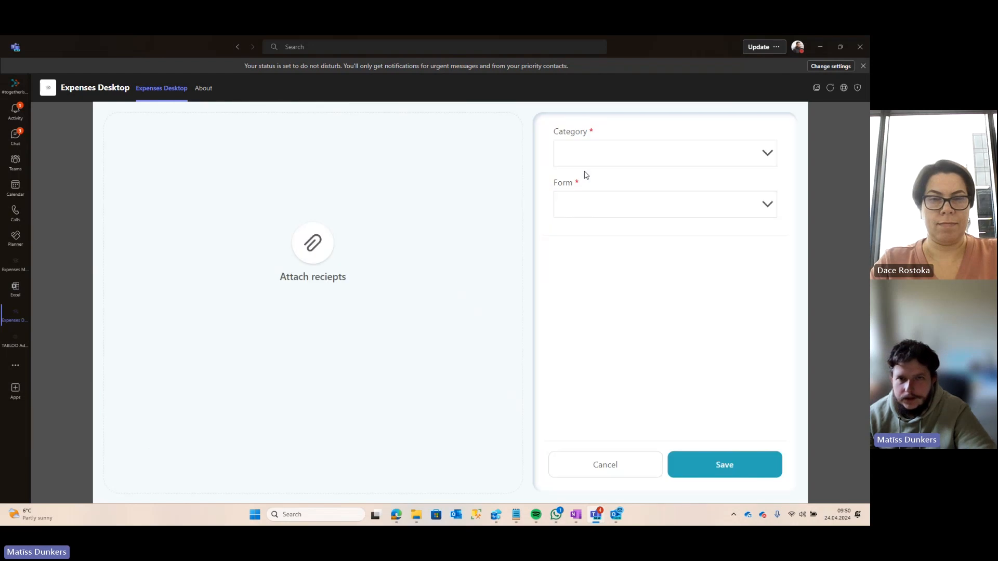
Step: Set the new expense's category to Citi and its form to Saimniecības izdevumi
{"action": "left_click", "coordinate": [578, 155]}
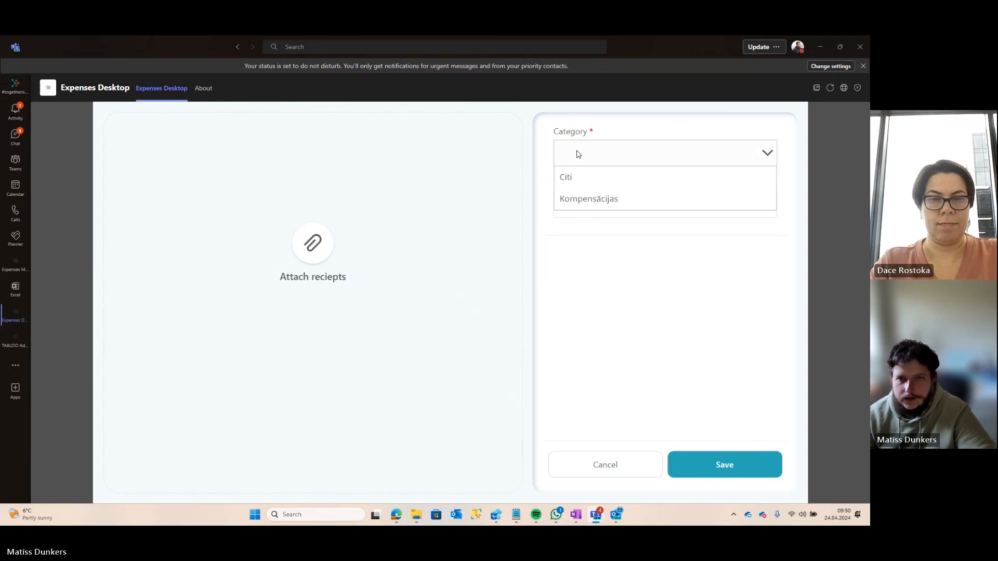
{"action": "left_click", "coordinate": [581, 179]}
{"action": "left_click", "coordinate": [579, 208]}
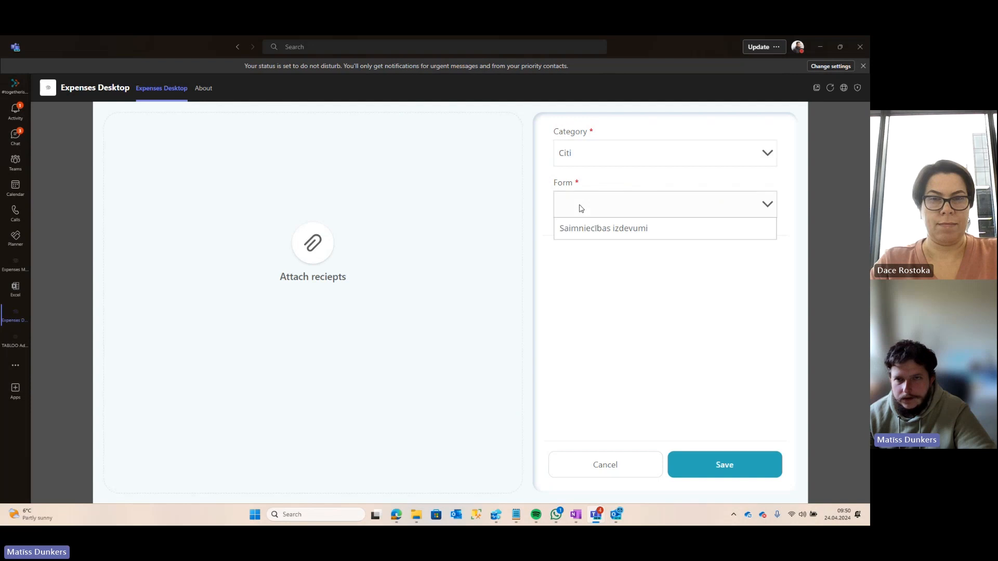
{"action": "left_click", "coordinate": [583, 229]}
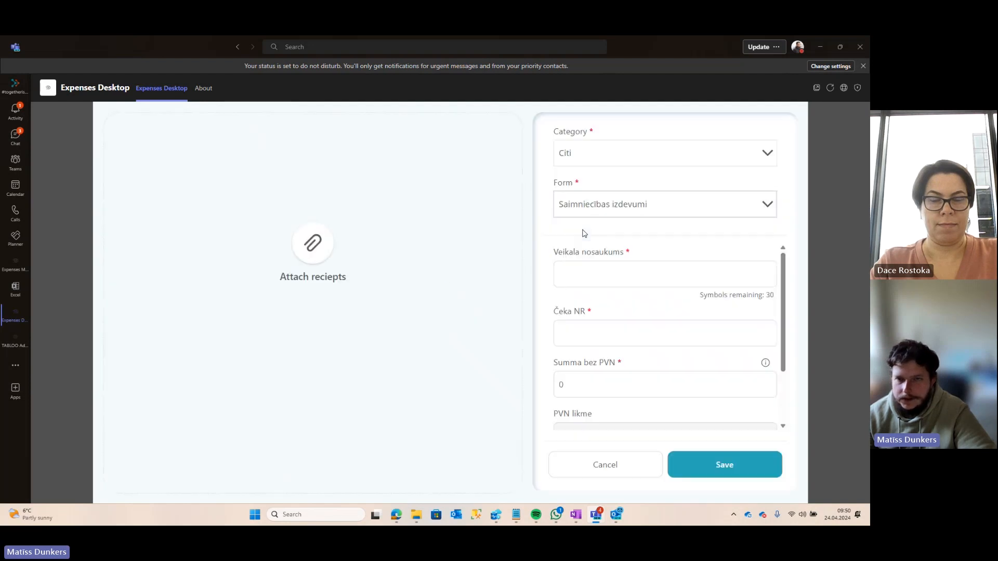
Step: Fill in the expense with Veikala nosaukums SIA Depo, Čeka NR Čeks -123 and Summa bez PVN 78.12
{"action": "left_click_drag", "start_coordinate": [783, 272], "coordinate": [783, 249]}
{"action": "left_click", "coordinate": [595, 269]}
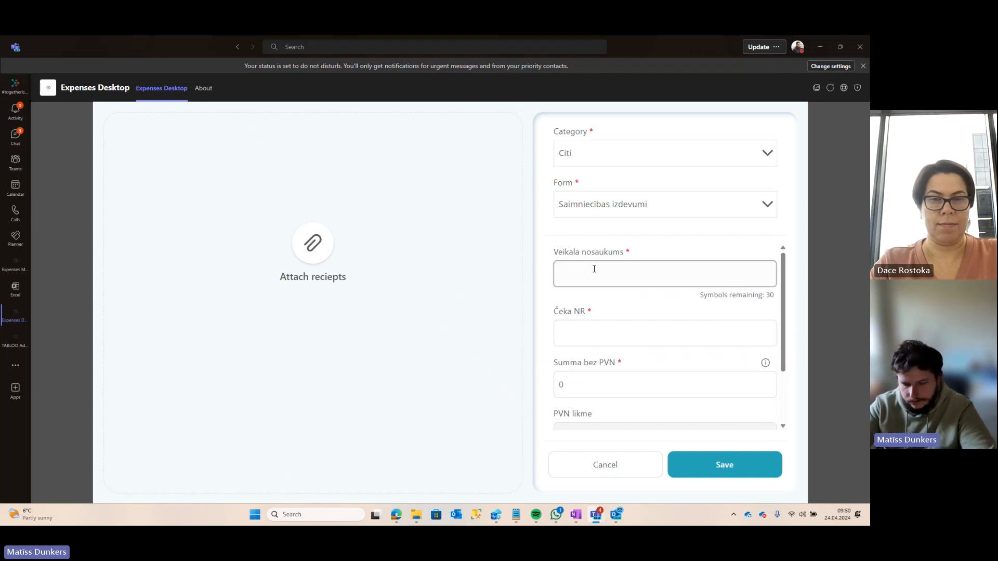
{"action": "type", "text": "SIA "}
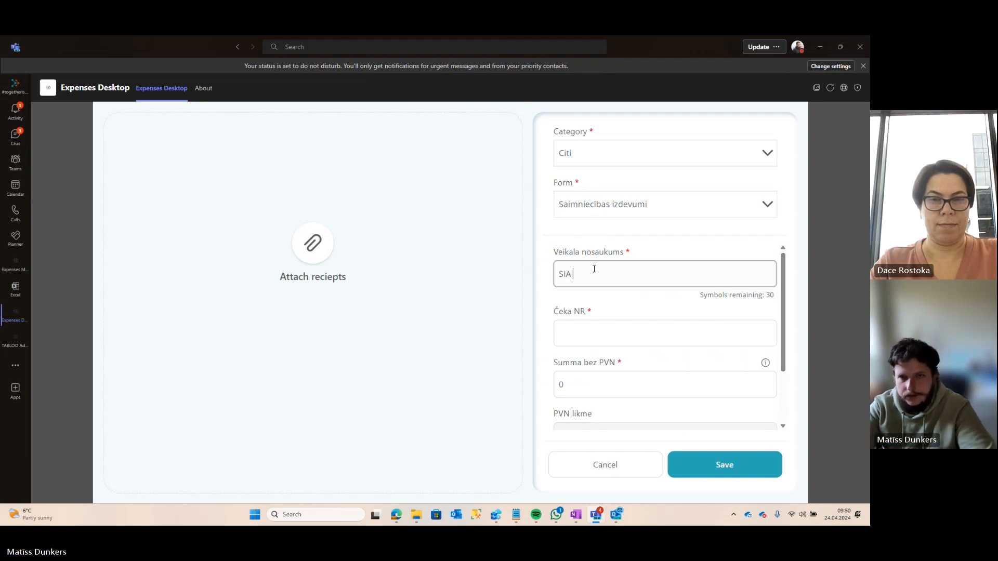
{"action": "type", "text": "Depo"}
{"action": "left_click", "coordinate": [590, 338]}
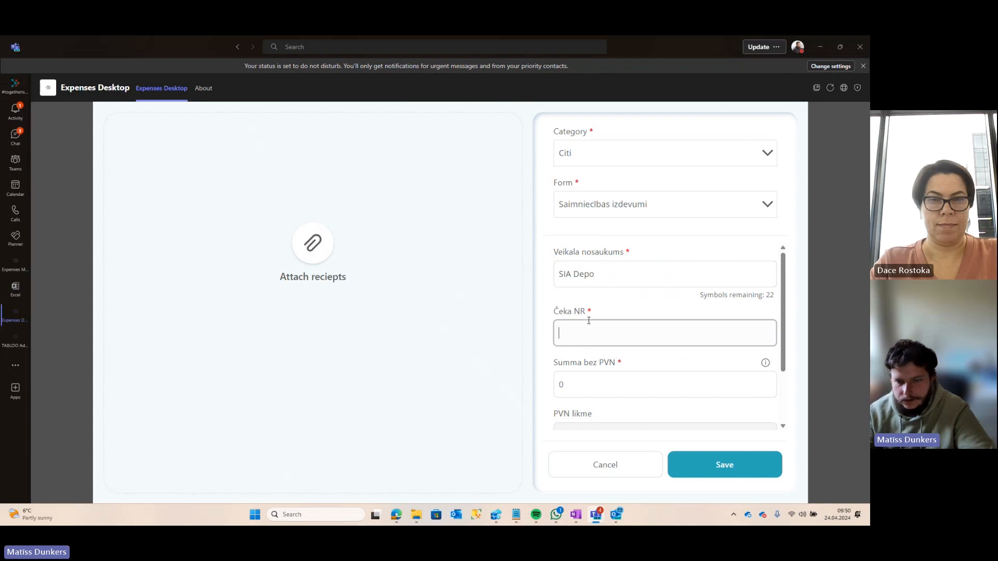
{"action": "type", "text": "Č"}
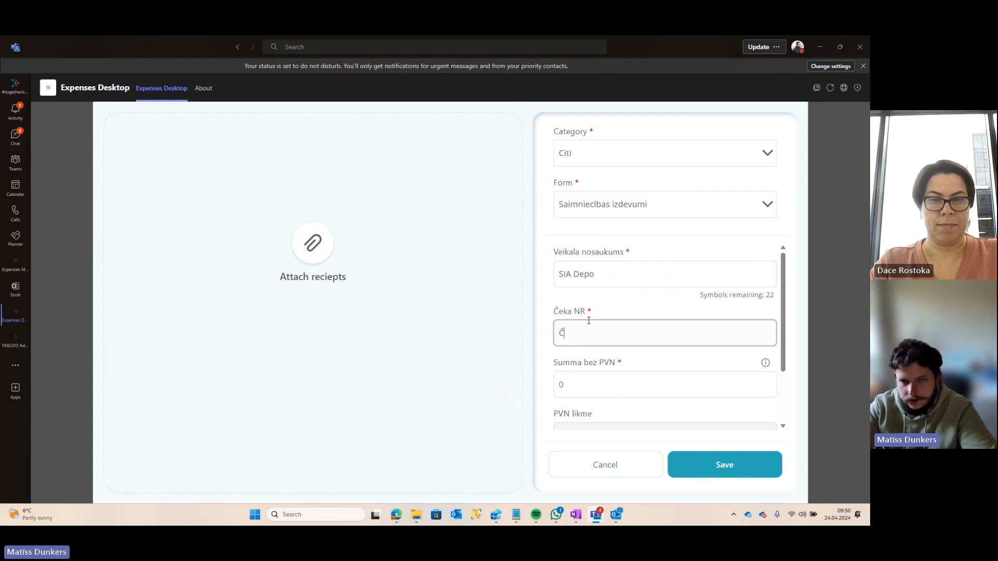
{"action": "type", "text": "eks -123"}
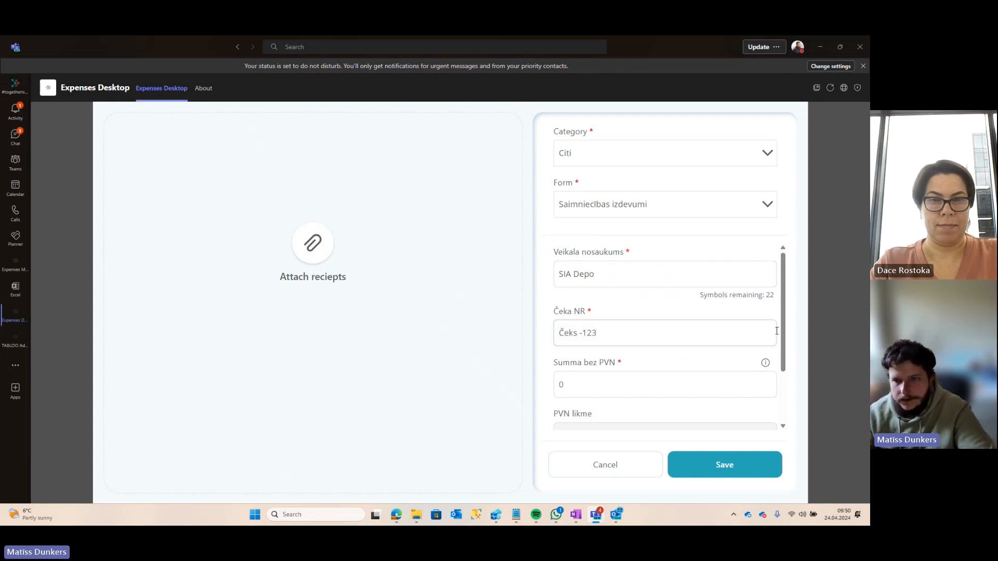
{"action": "scroll", "coordinate": [777, 315], "scroll_direction": "down", "scroll_amount": 3}
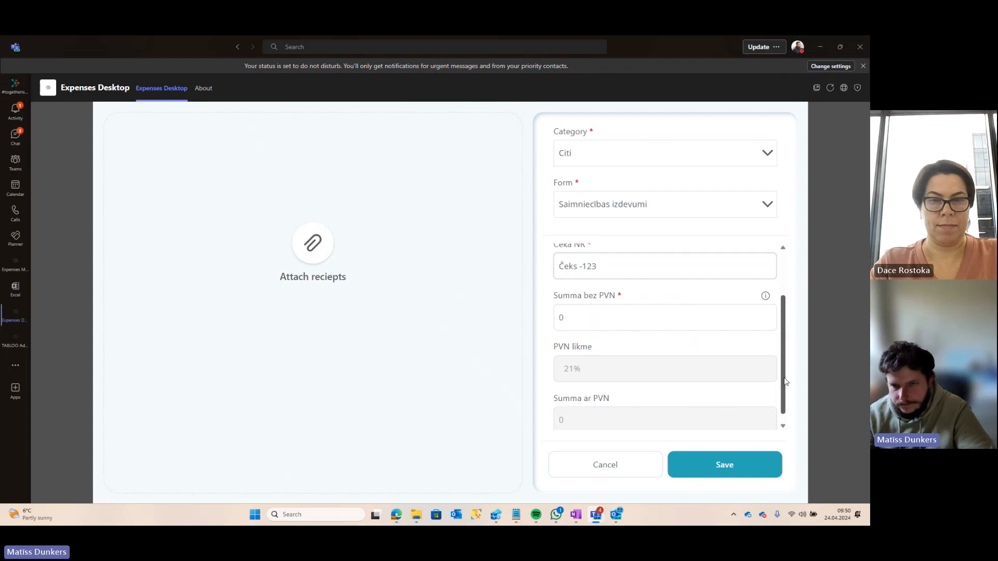
{"action": "left_click", "coordinate": [588, 309]}
{"action": "type", "text": "78.12"}
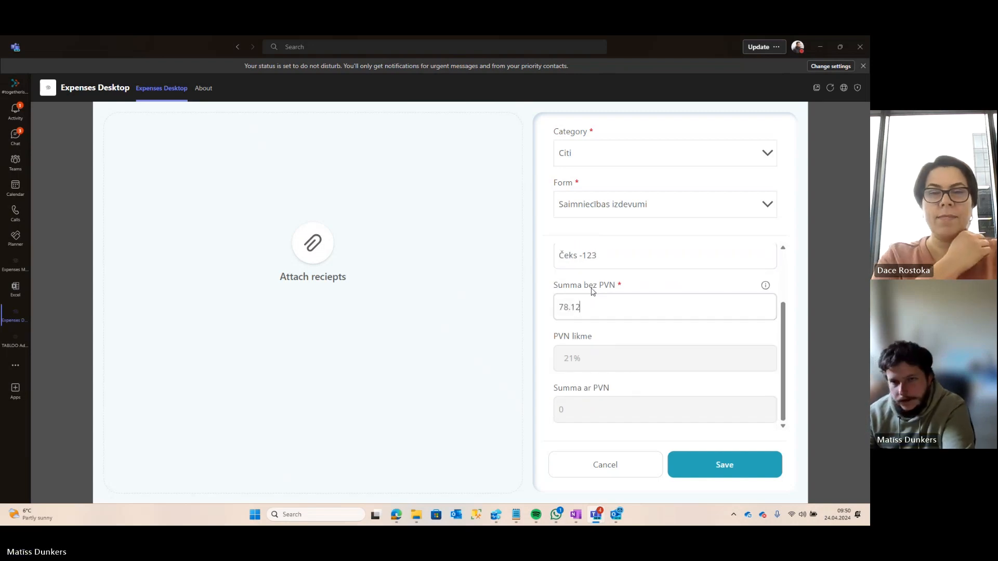
Step: Start attaching a receipt and look through the Documents folder for a suitable file
{"action": "left_click", "coordinate": [305, 250]}
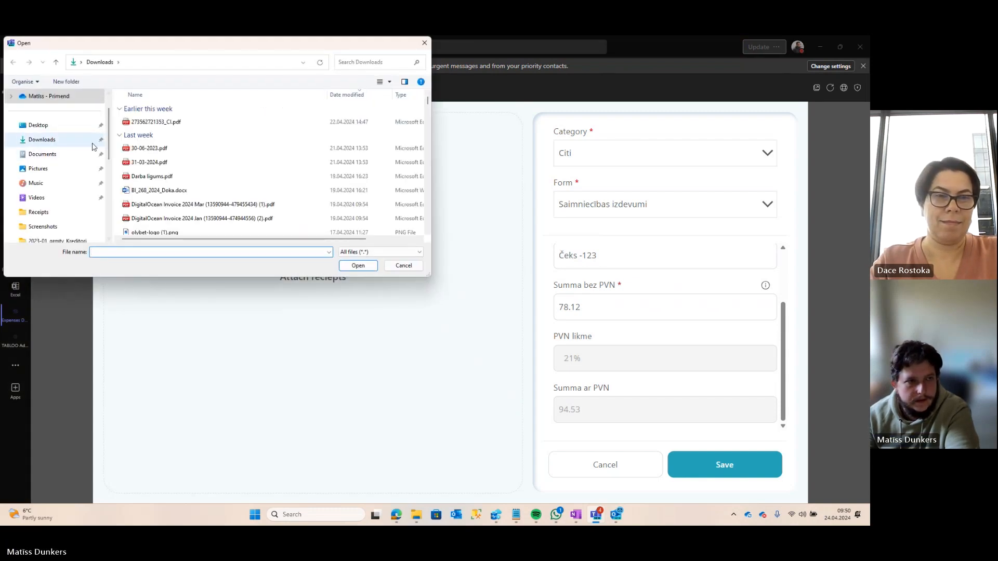
{"action": "left_click", "coordinate": [41, 154]}
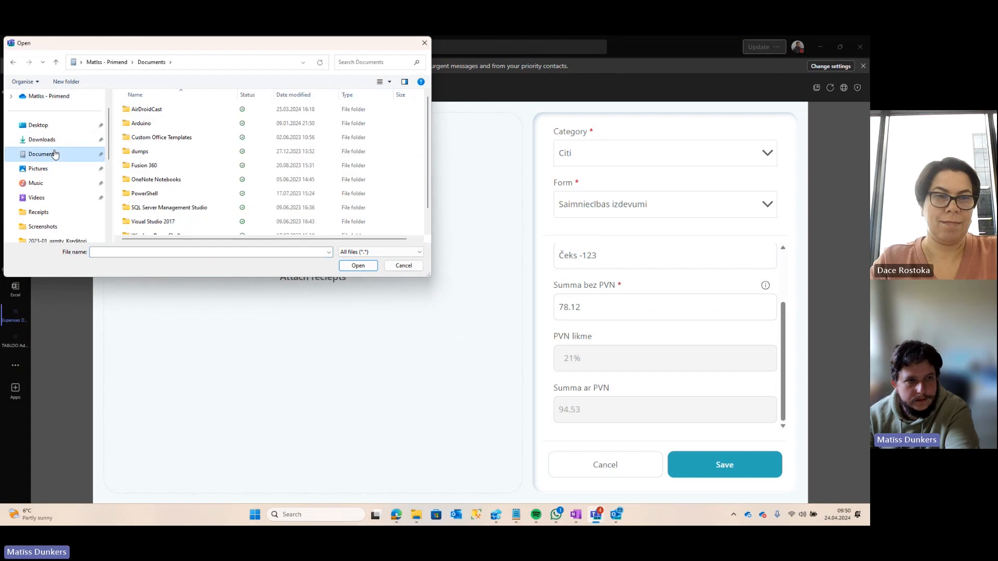
{"action": "left_click", "coordinate": [159, 149]}
{"action": "key", "text": "Down"}
{"action": "key", "text": "Down"}
{"action": "key", "text": "Down"}
{"action": "key", "text": "Down"}
{"action": "key", "text": "Down"}
{"action": "key", "text": "Down"}
{"action": "key", "text": "Down"}
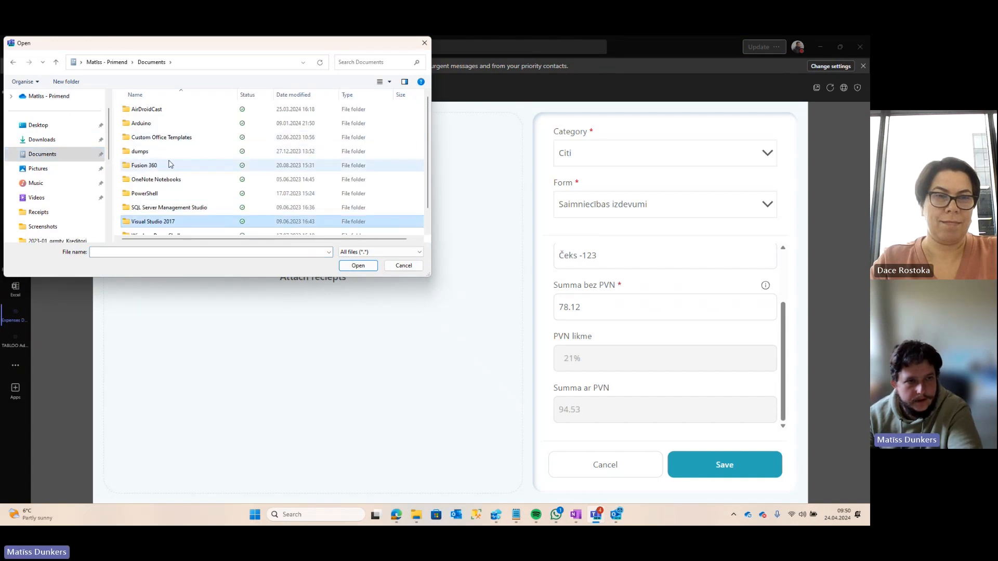
{"action": "key", "text": "Up"}
{"action": "key", "text": "Up"}
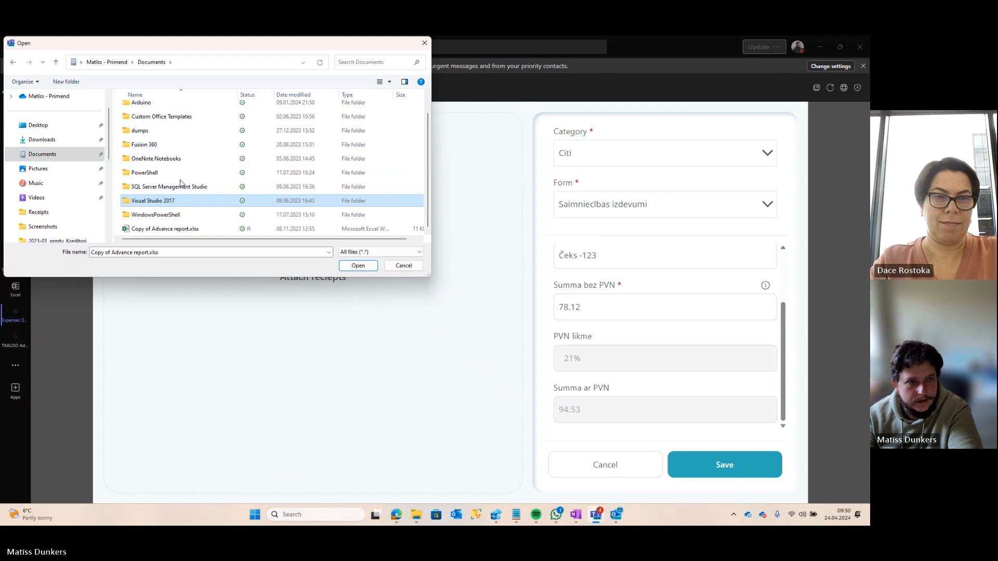
{"action": "key", "text": "Up"}
{"action": "key", "text": "Up"}
{"action": "key", "text": "Up"}
{"action": "key", "text": "Up"}
{"action": "key", "text": "Up"}
{"action": "key", "text": "Up"}
{"action": "key", "text": "Up"}
{"action": "key", "text": "Up"}
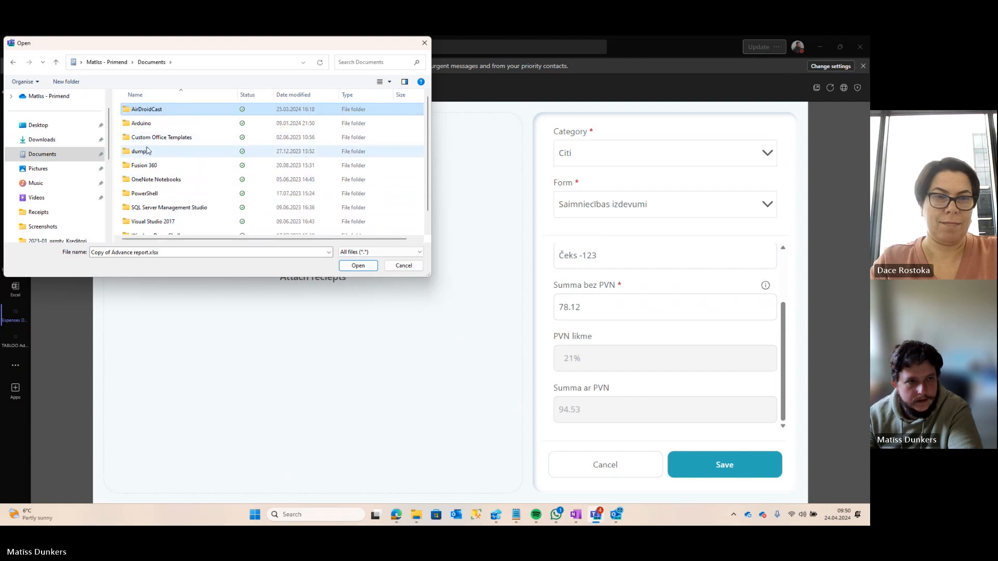
{"action": "left_click", "coordinate": [54, 140]}
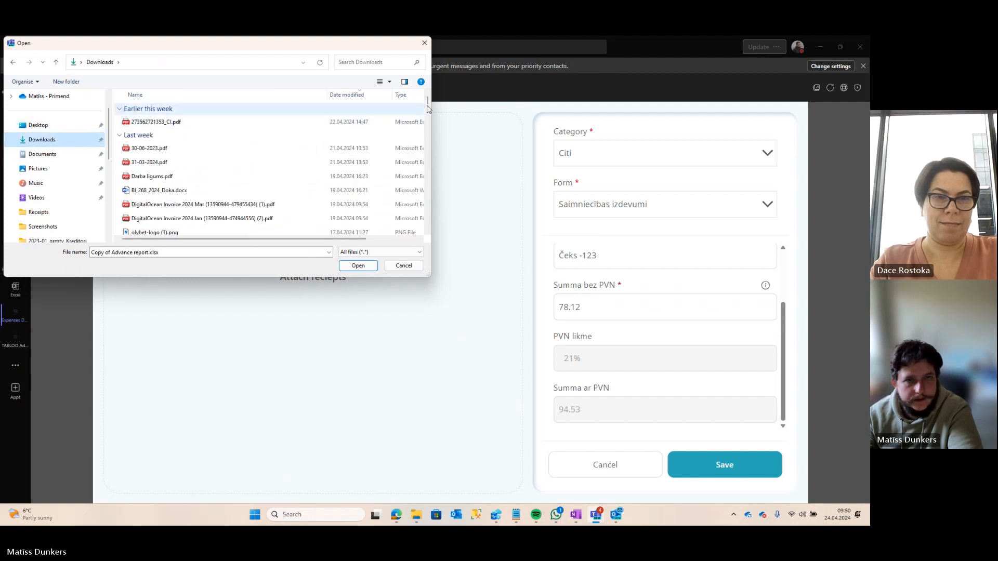
{"action": "left_click_drag", "start_coordinate": [426, 102], "coordinate": [426, 128]}
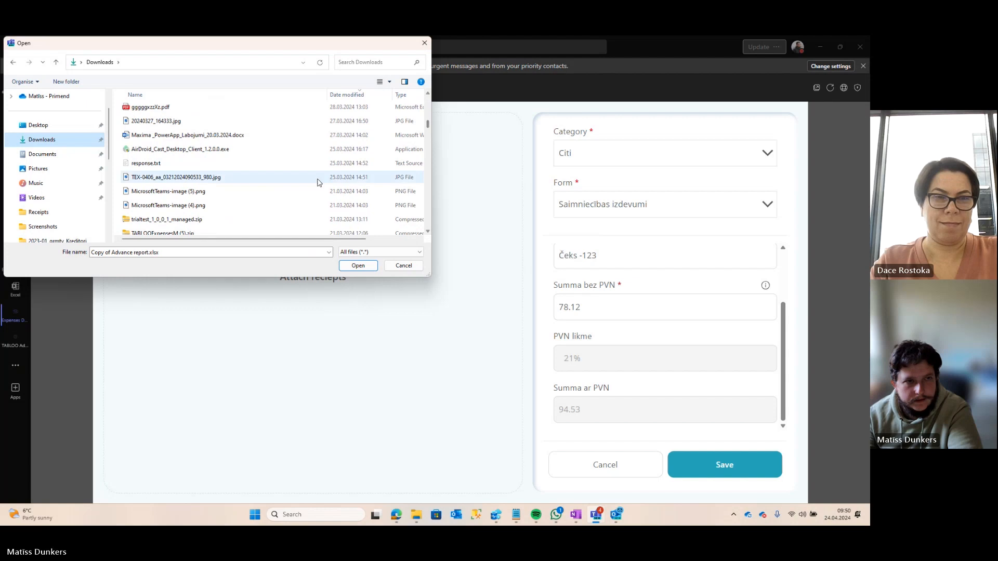
{"action": "double_click", "coordinate": [227, 182]}
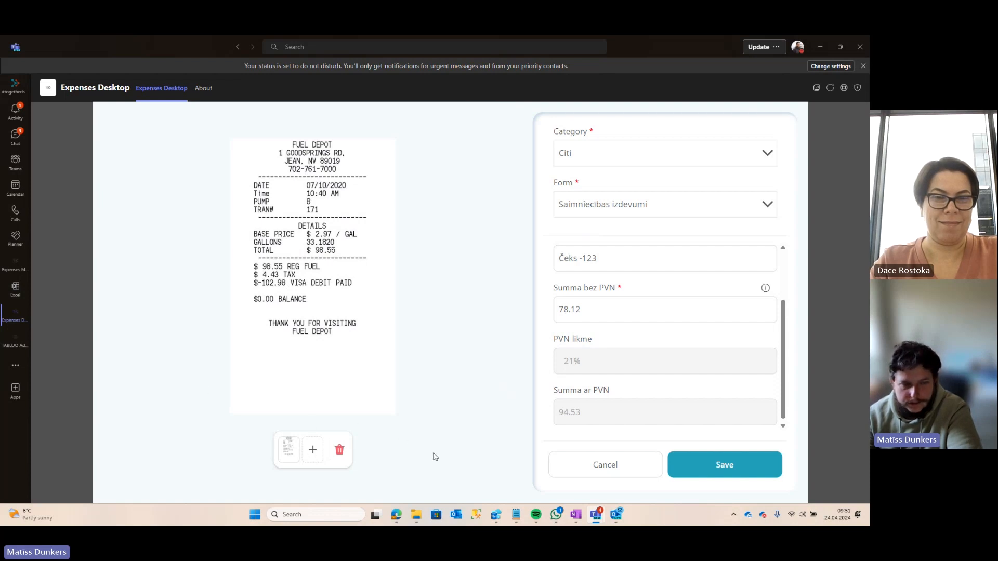
{"action": "left_click", "coordinate": [722, 464]}
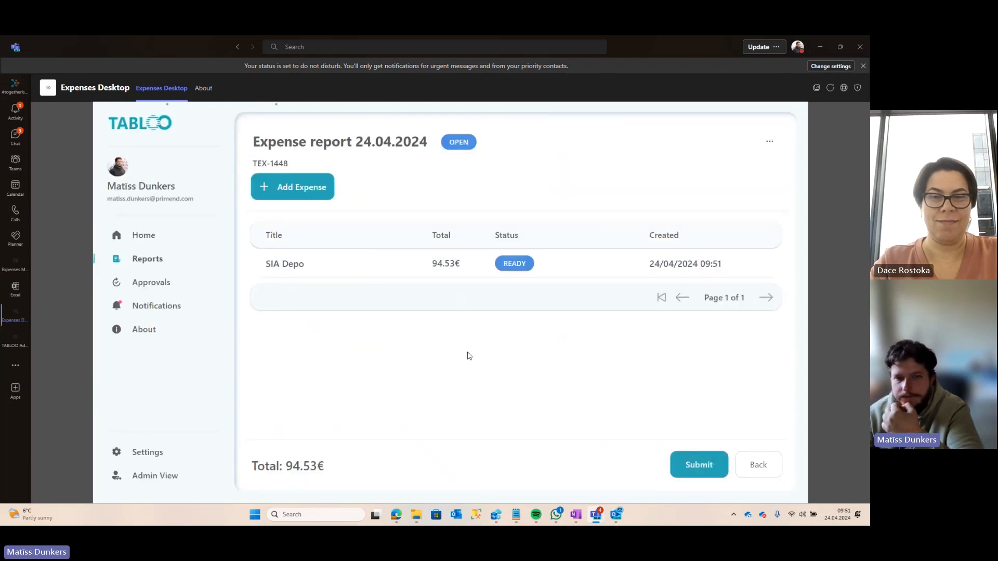
Step: Check the details of the SIA Depo expense and submit the expense report without a comment
{"action": "left_click", "coordinate": [294, 263]}
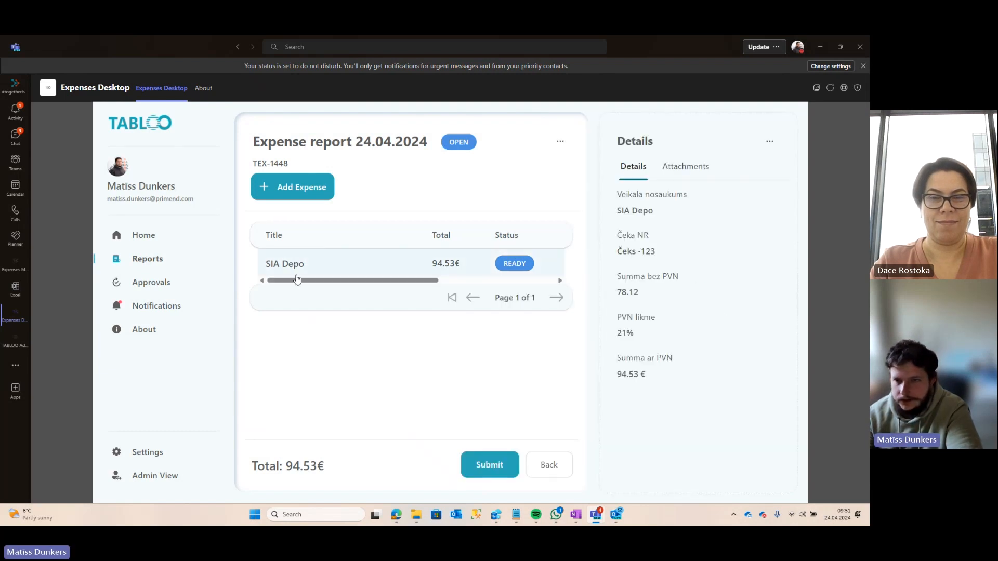
{"action": "left_click", "coordinate": [298, 275]}
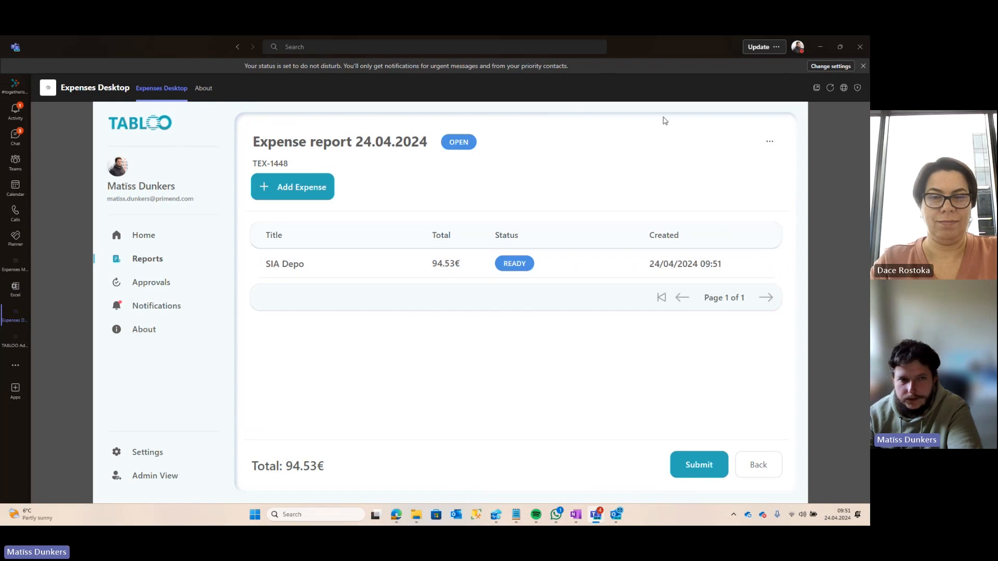
{"action": "left_click", "coordinate": [694, 470]}
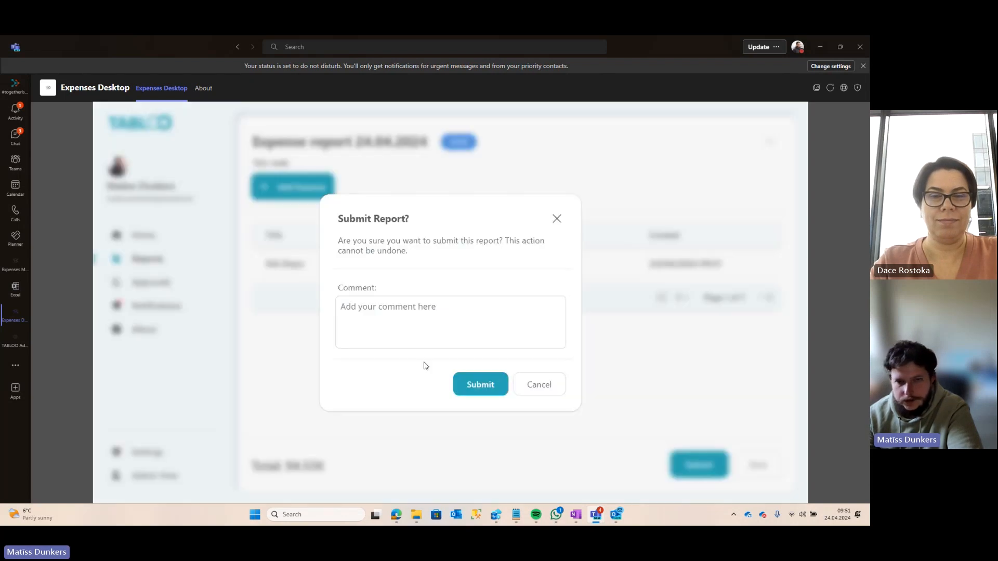
{"action": "left_click", "coordinate": [487, 387]}
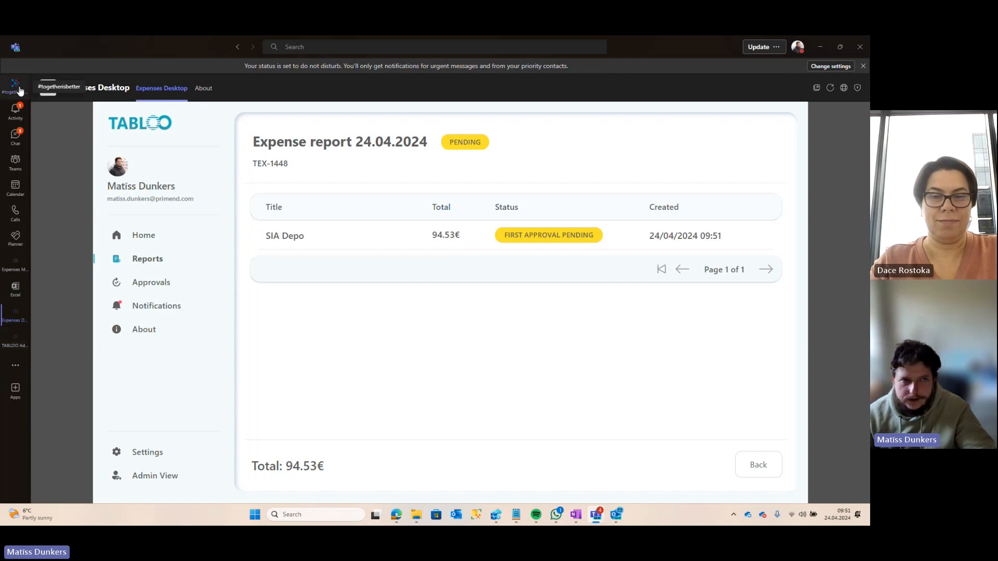
Step: Switch to the TABLOO Admin Center and examine its locations, solutions, themes and the options for a new theme
{"action": "left_click", "coordinate": [20, 344]}
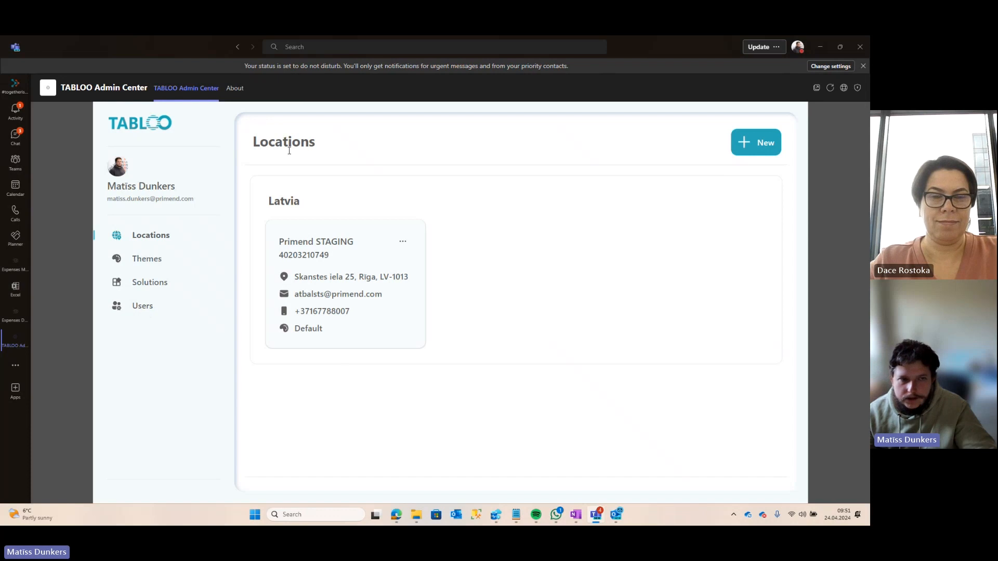
{"action": "left_click", "coordinate": [151, 285]}
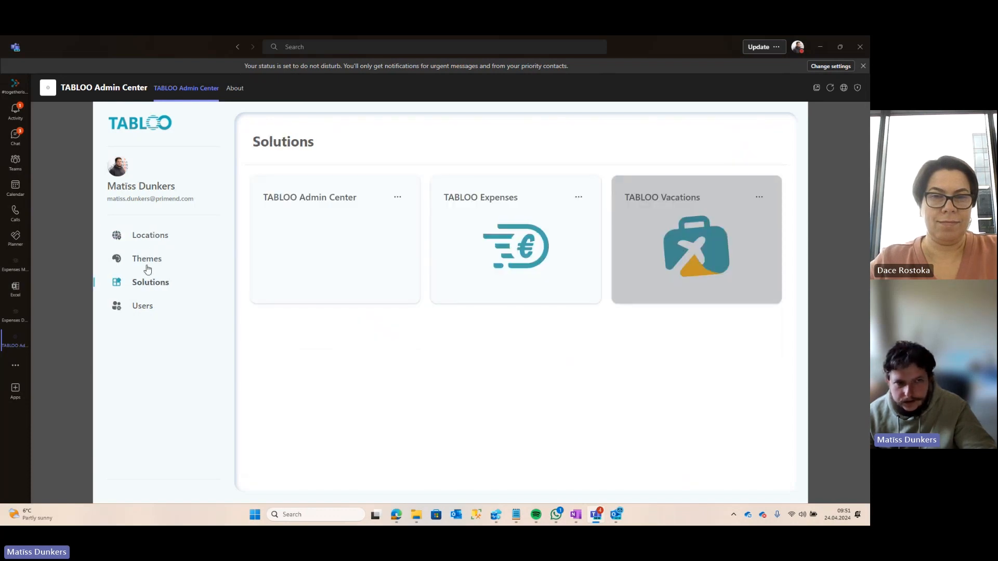
{"action": "left_click", "coordinate": [147, 266]}
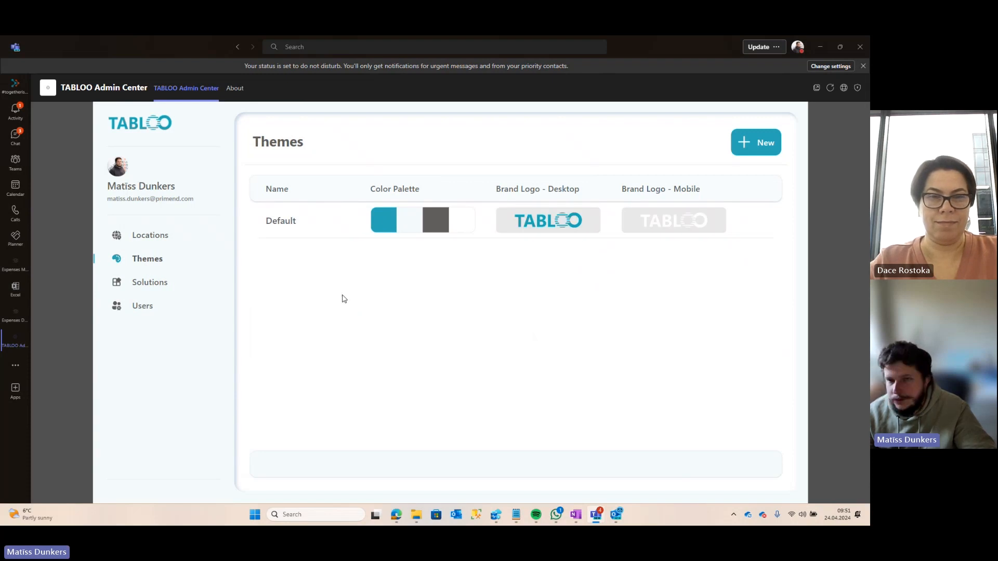
{"action": "left_click", "coordinate": [758, 150]}
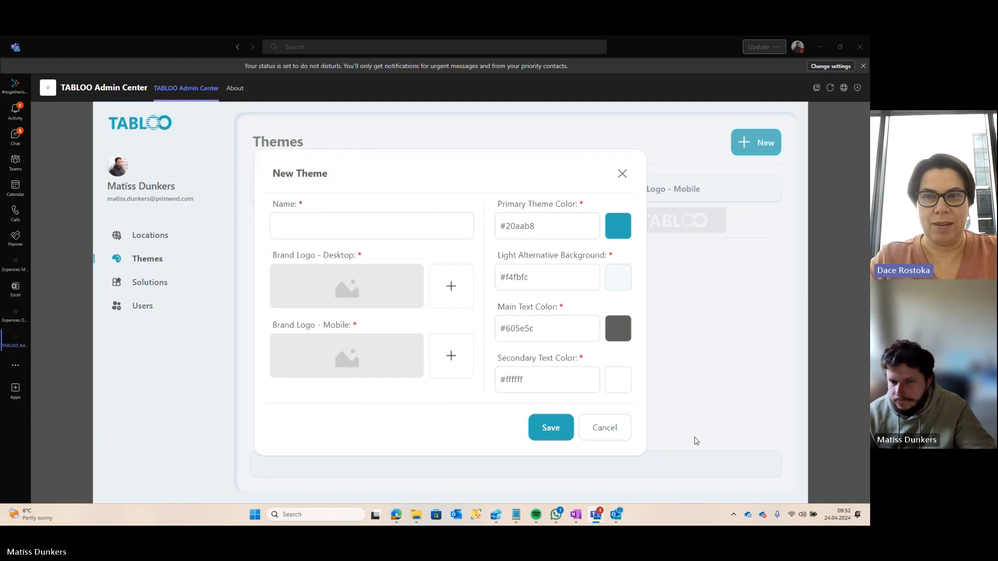
{"action": "left_click", "coordinate": [596, 429]}
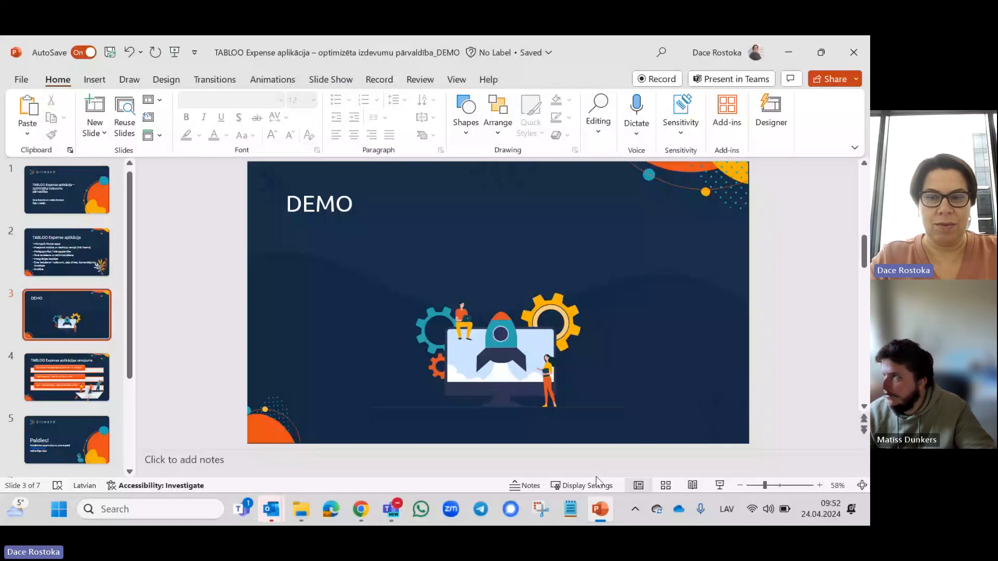
Step: Start the PowerPoint slide show from the DEMO slide
{"action": "left_click", "coordinate": [718, 488]}
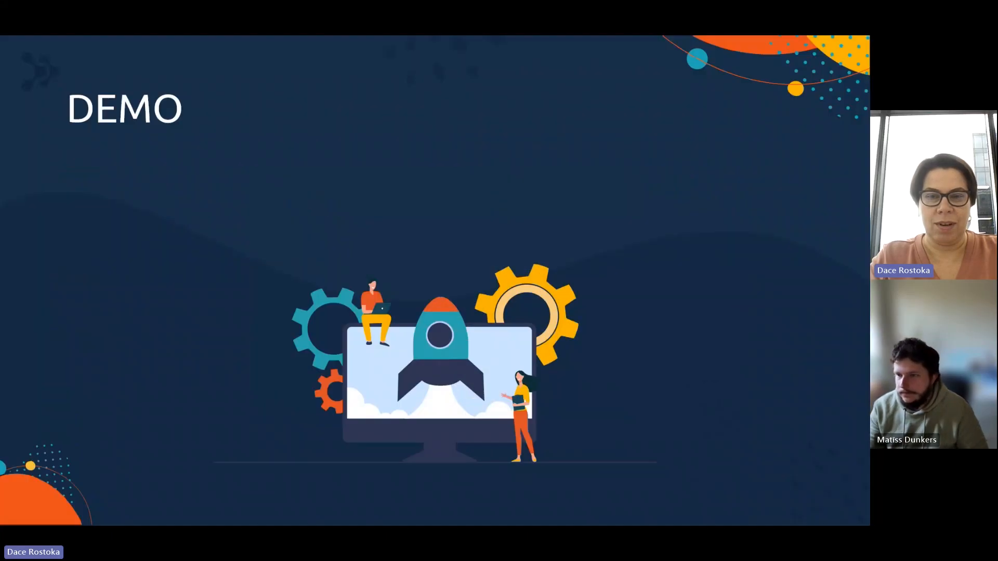